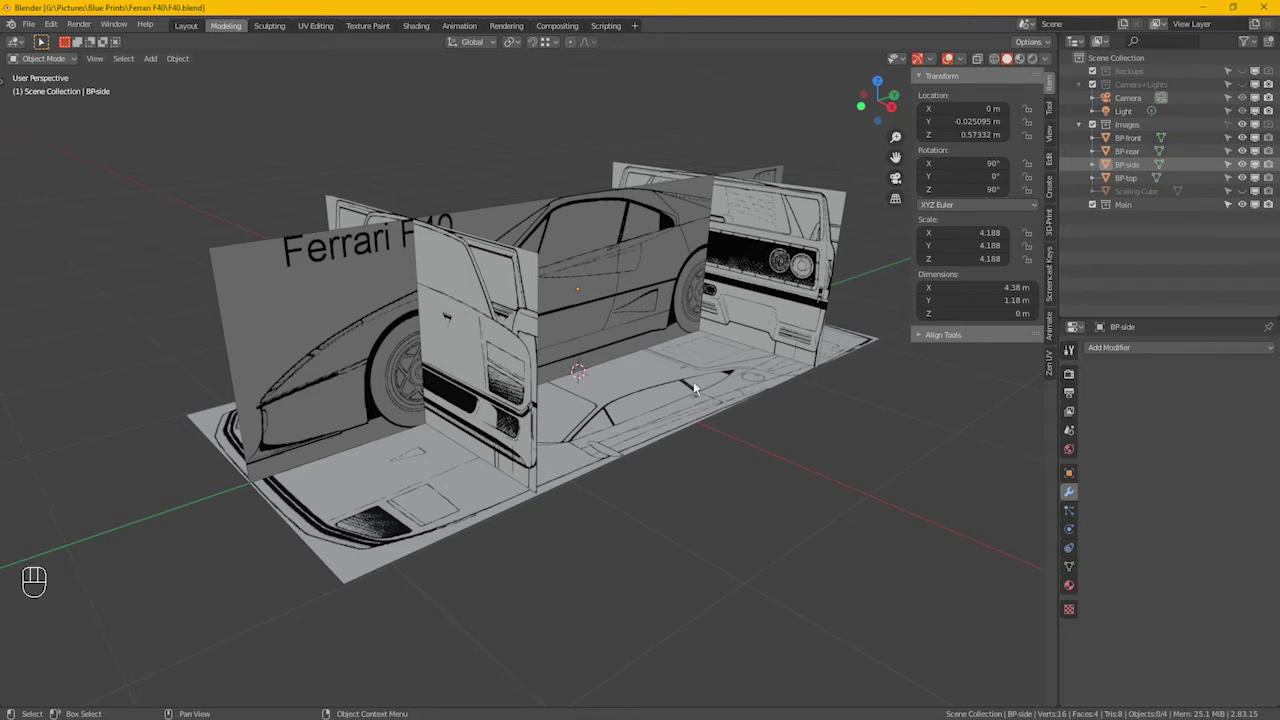
Display the viewport toolbar and activate the Move tool for the front blueprint plane
{"action": "middle_click_drag", "start_coordinate": [510, 324], "coordinate": [451, 305]}
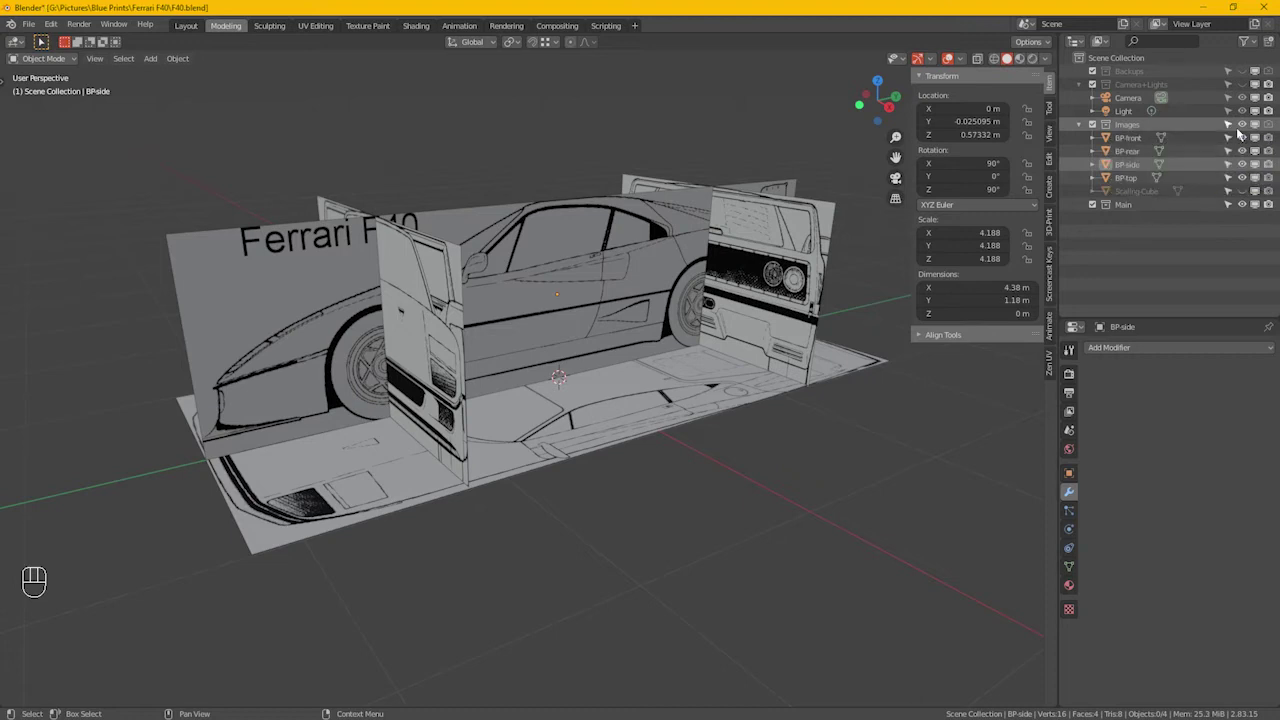
{"action": "left_click", "coordinate": [433, 298]}
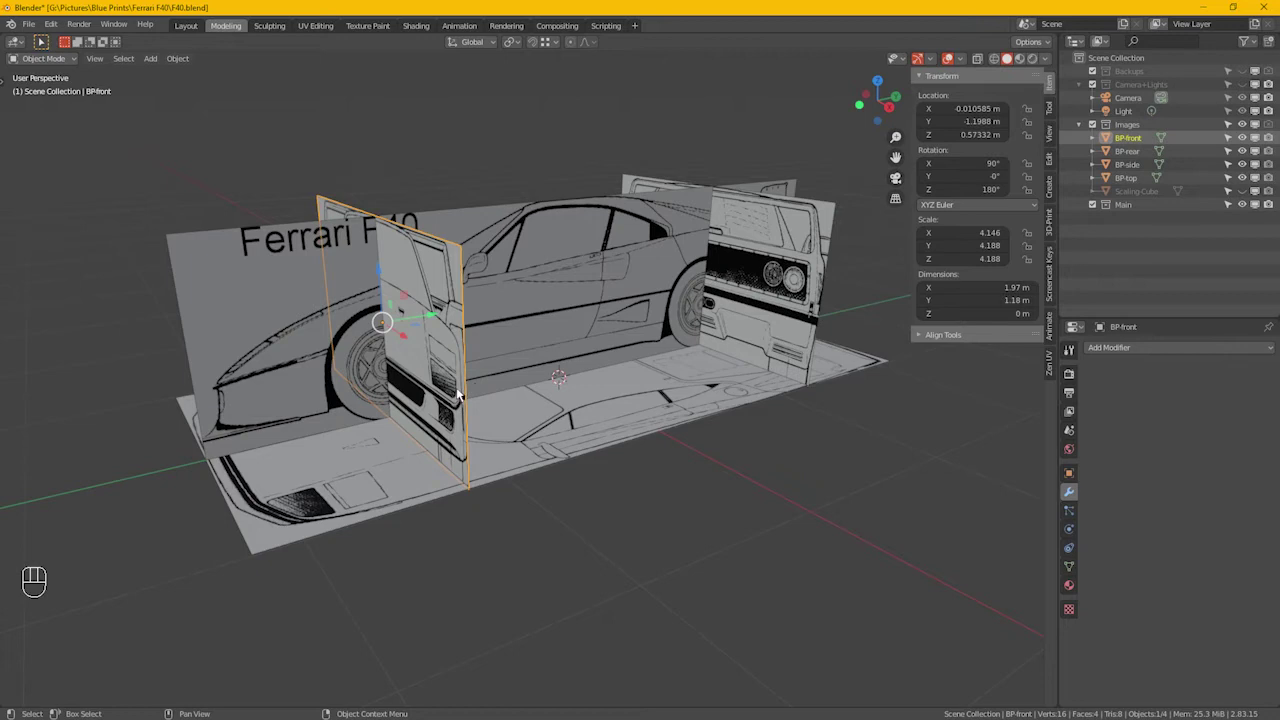
{"action": "left_click", "coordinate": [930, 58]}
{"action": "key", "text": "t"}
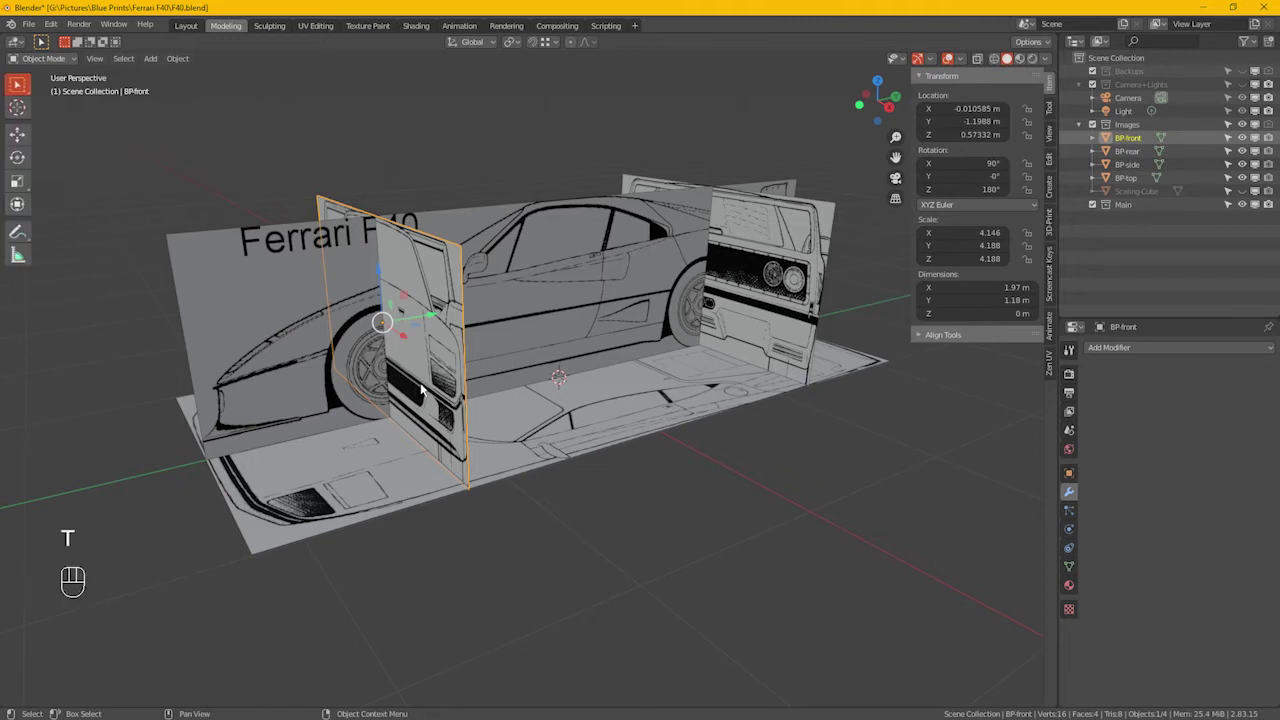
{"action": "left_click", "coordinate": [25, 145]}
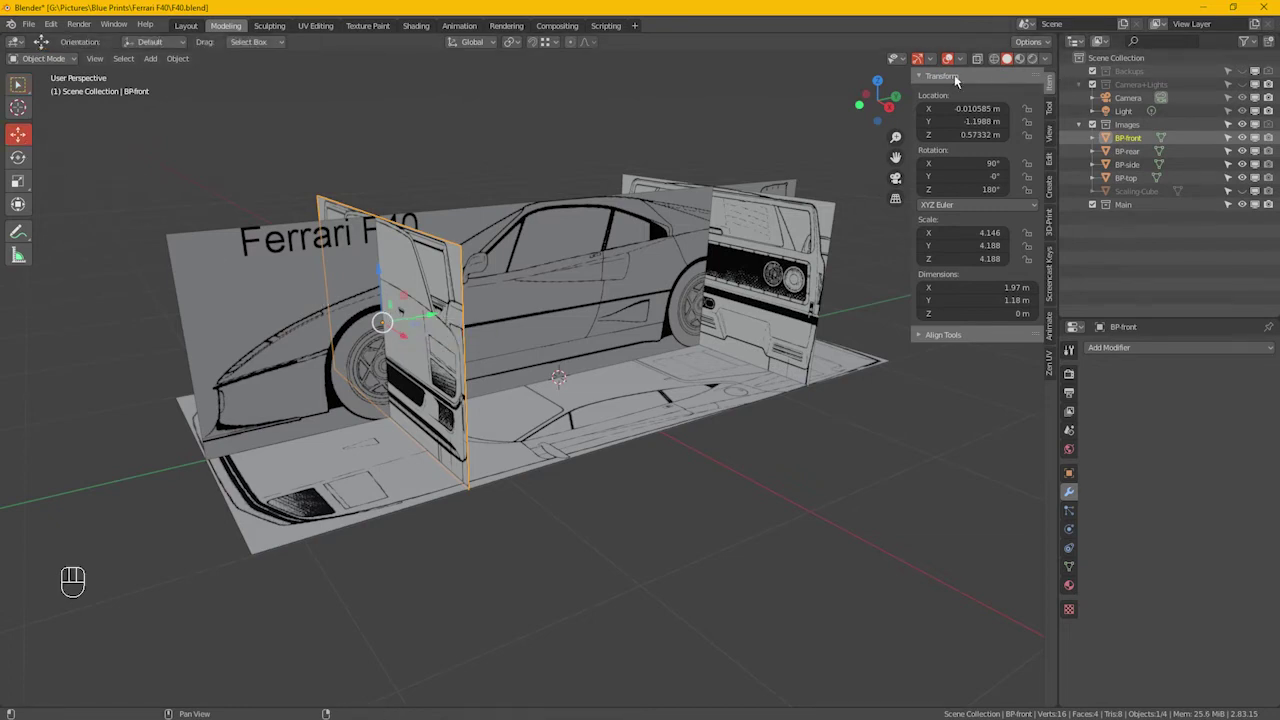
{"action": "left_click", "coordinate": [930, 58]}
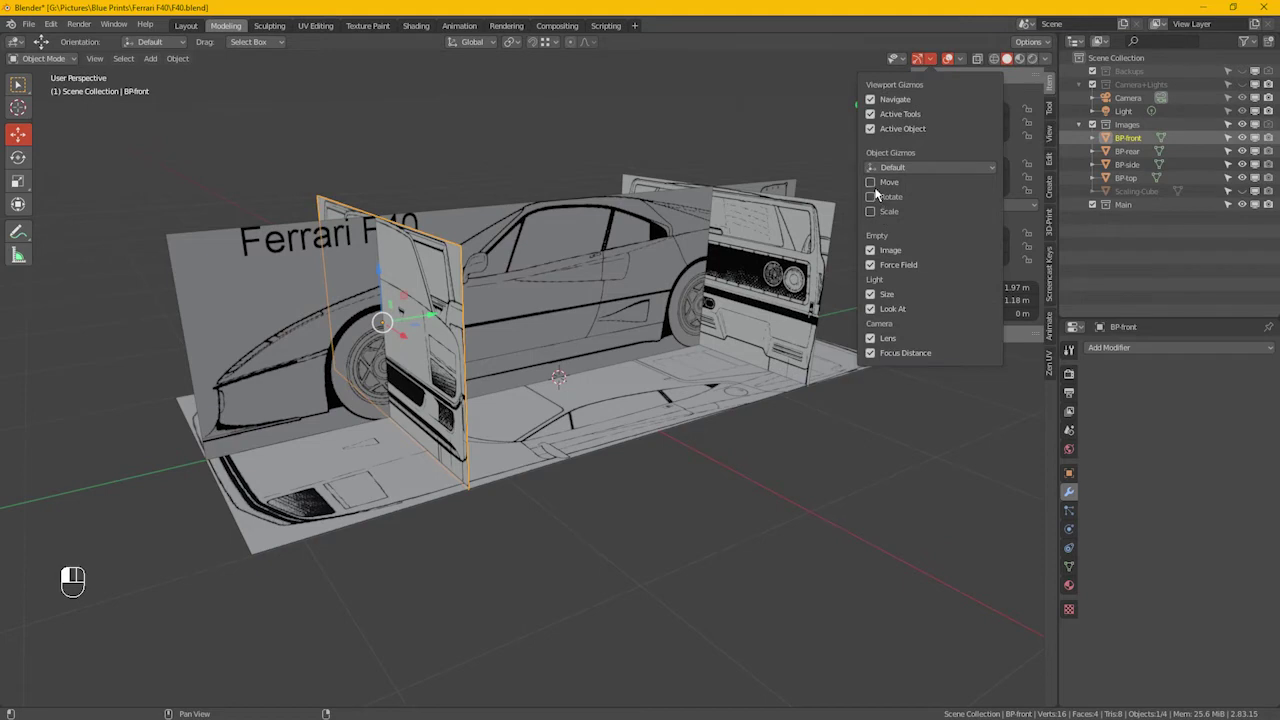
{"action": "left_click", "coordinate": [165, 538]}
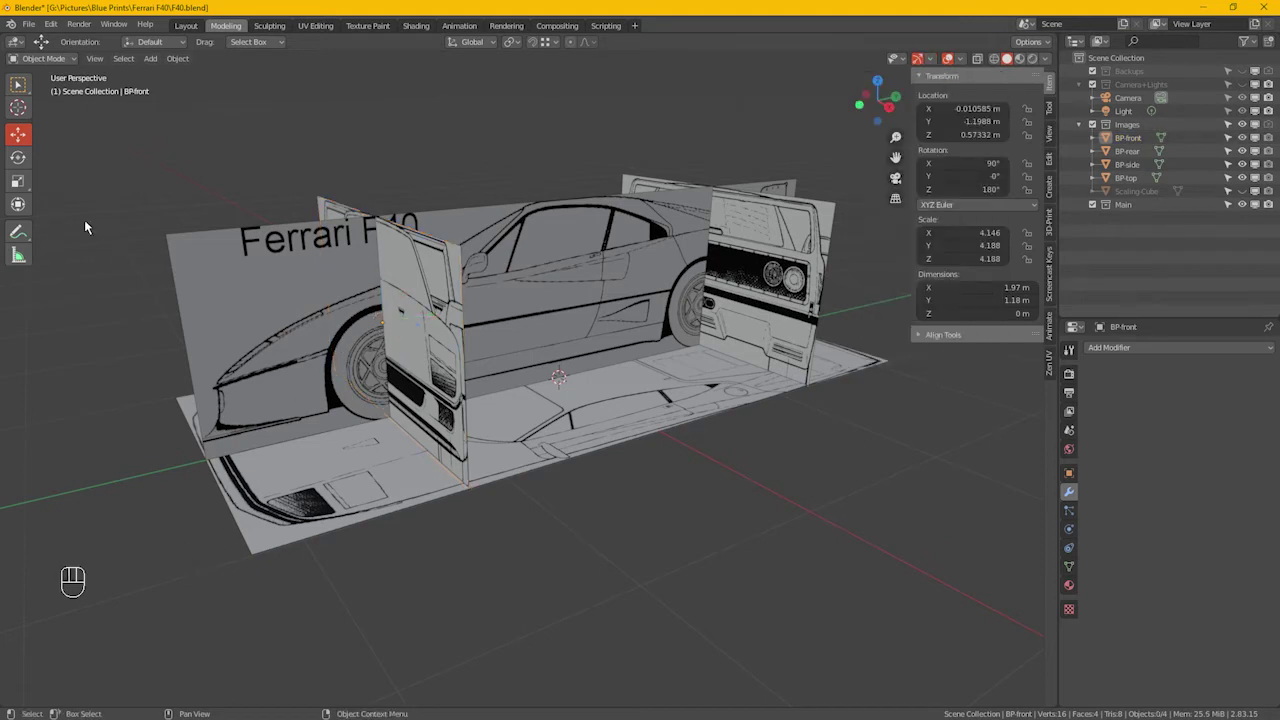
Move the front and rear blueprint planes along Y toward the car's middle, placing the rear one at about Y 0.27 m
{"action": "left_click", "coordinate": [447, 281]}
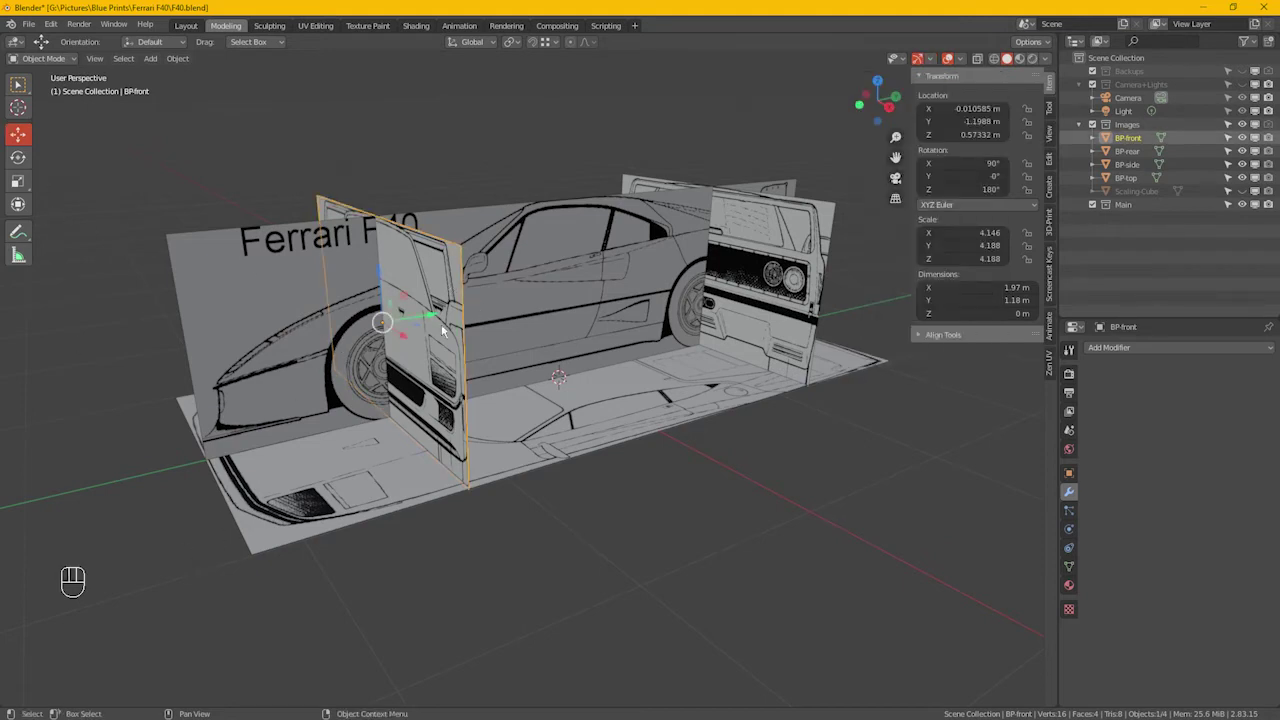
{"action": "left_click_drag", "start_coordinate": [440, 328], "coordinate": [600, 310]}
{"action": "left_click", "coordinate": [786, 246]}
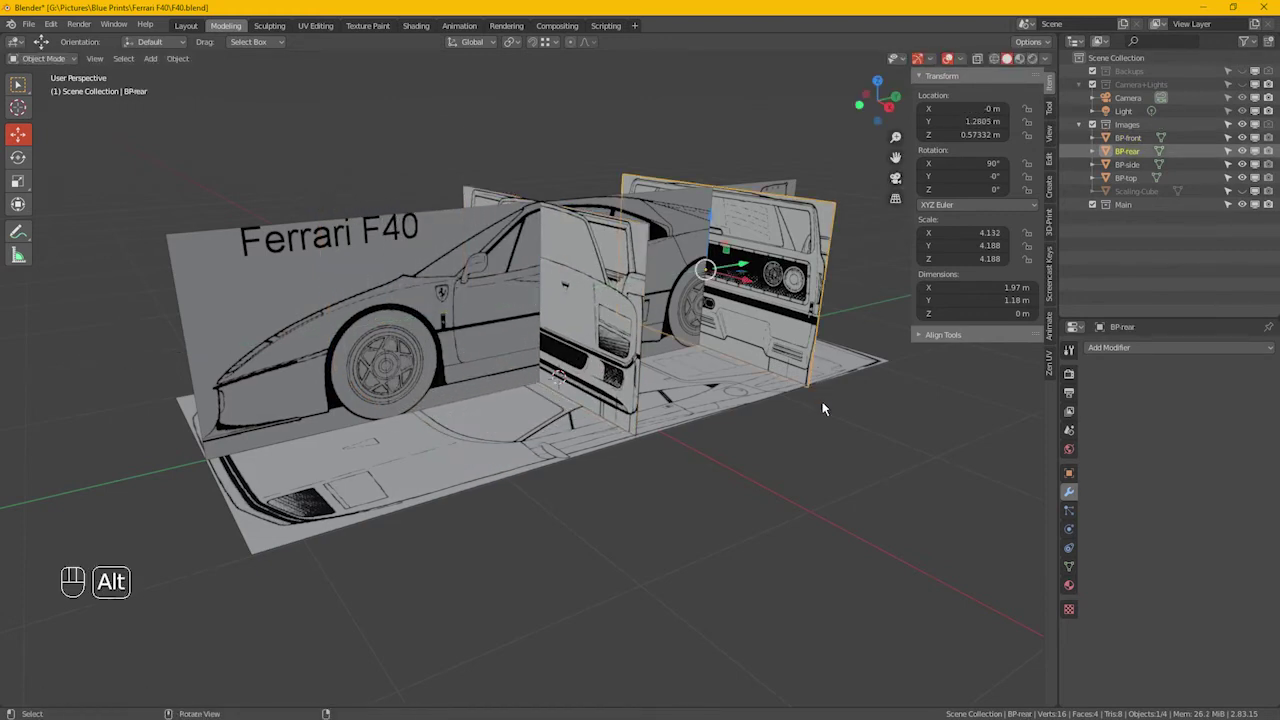
{"action": "left_click_drag", "start_coordinate": [822, 401], "coordinate": [749, 411], "text": "alt"}
{"action": "left_click_drag", "start_coordinate": [772, 289], "coordinate": [443, 333]}
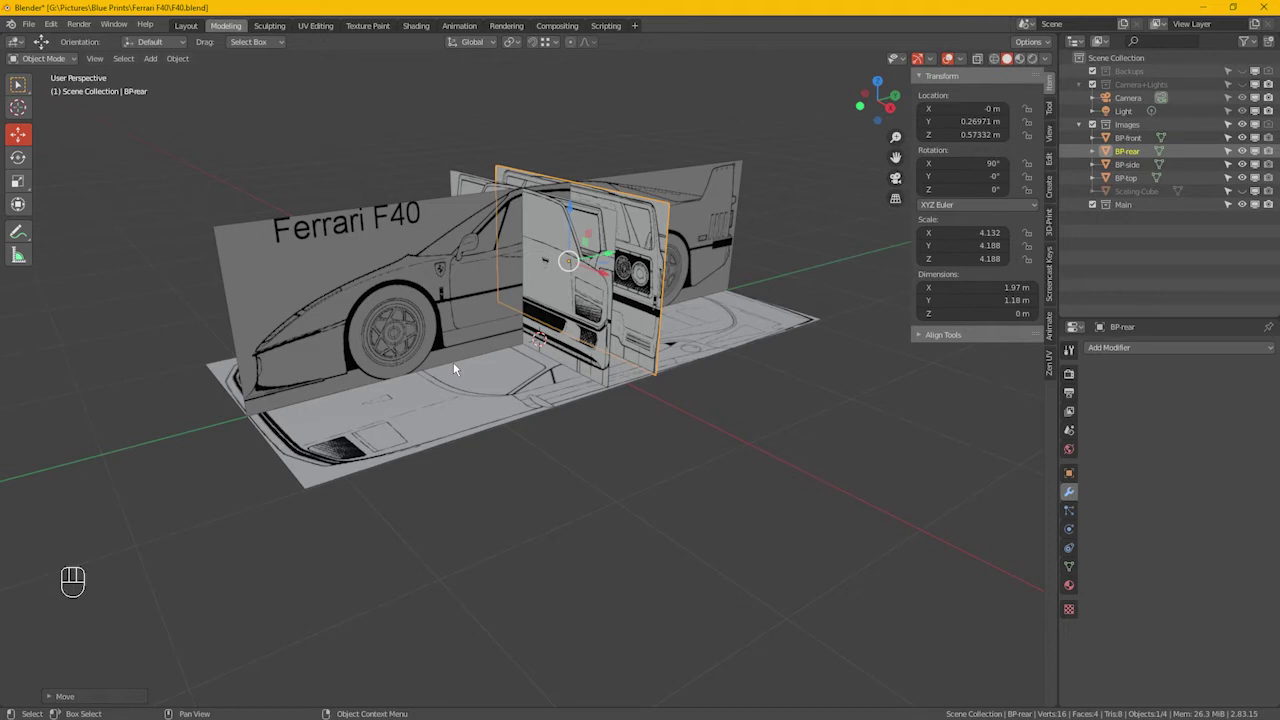
Make the Images collection unselectable in the right side view and set Main as the active collection
{"action": "key", "text": "KP_3"}
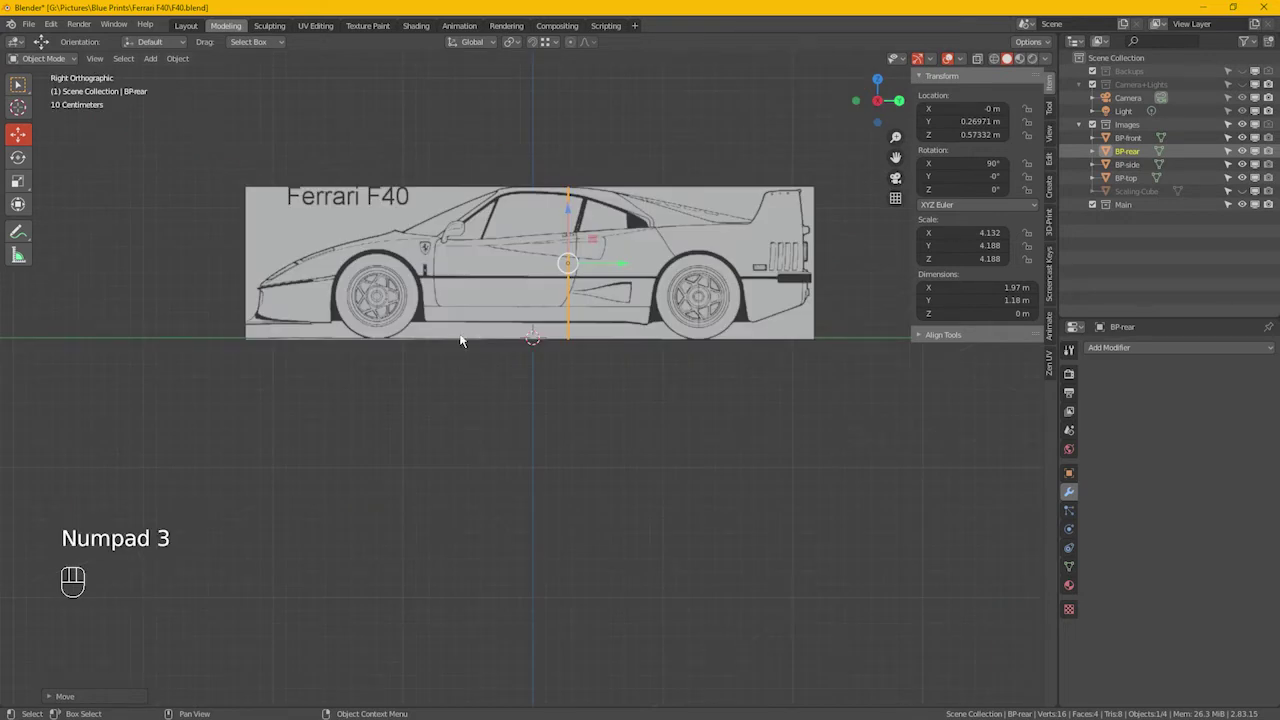
{"action": "middle_click_drag", "start_coordinate": [451, 342], "coordinate": [473, 477]}
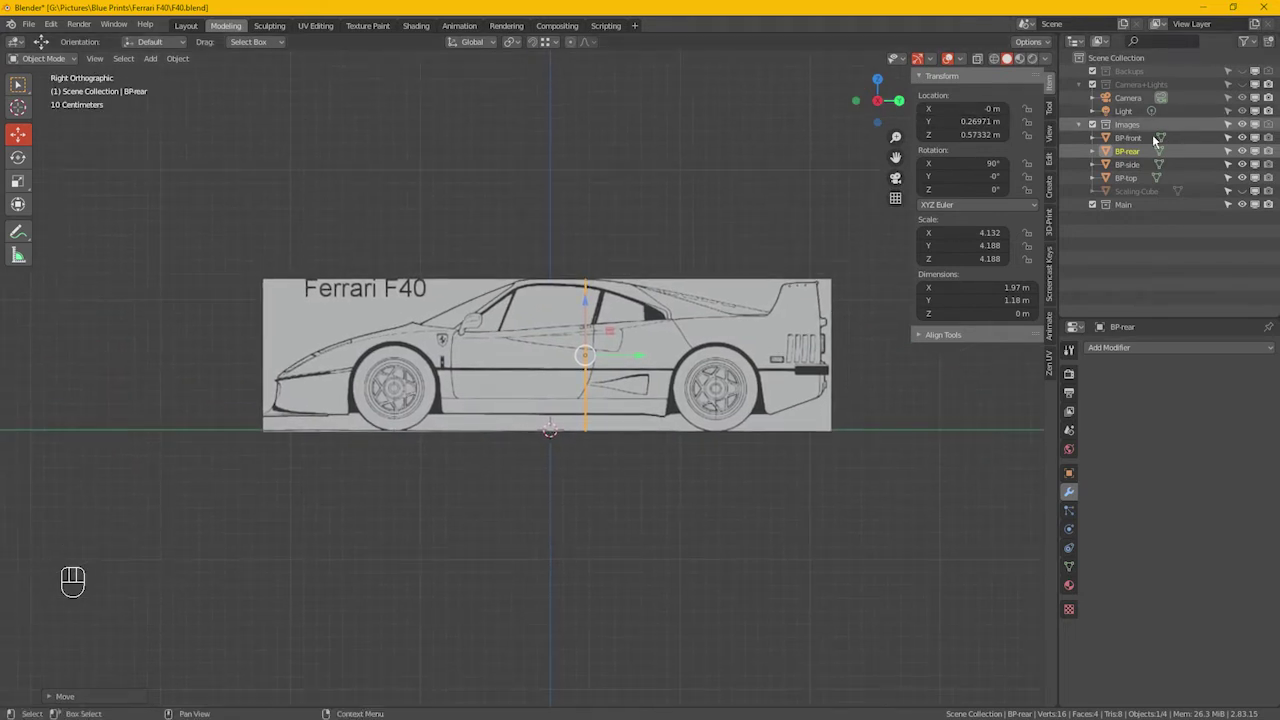
{"action": "left_click", "coordinate": [1234, 131]}
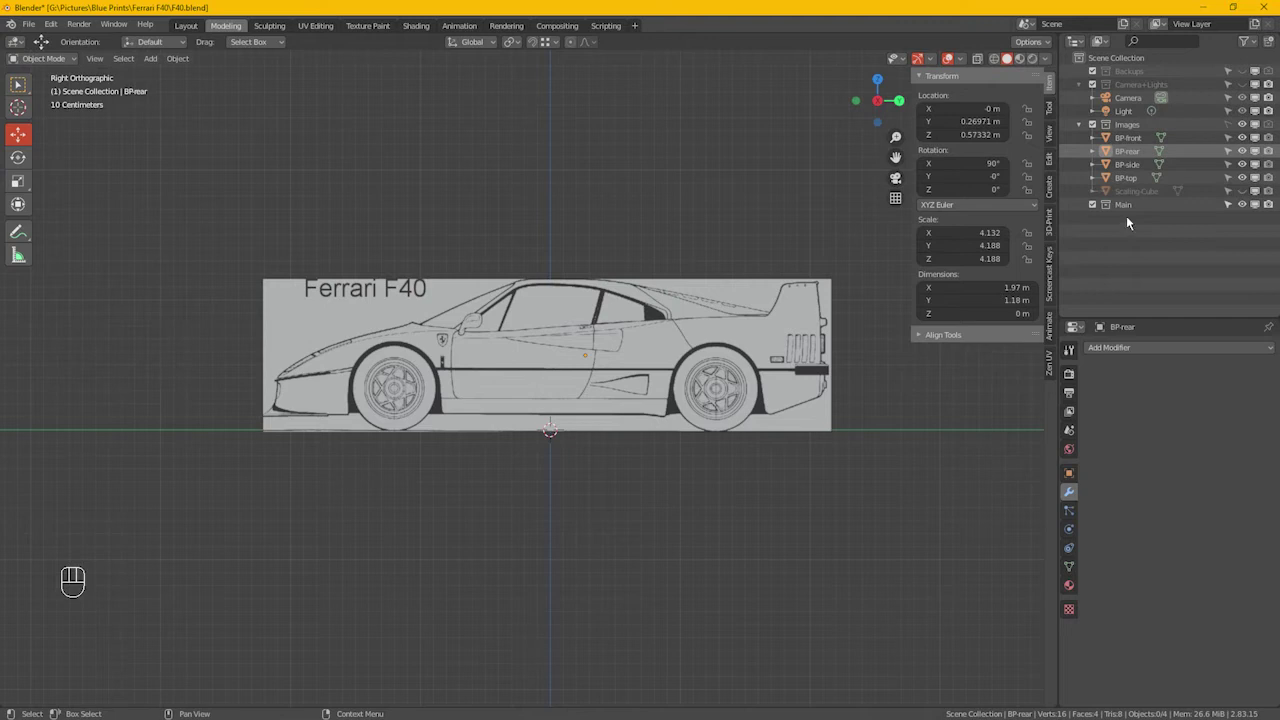
{"action": "left_click", "coordinate": [1081, 124]}
{"action": "left_click", "coordinate": [1080, 84]}
{"action": "left_click", "coordinate": [1135, 117]}
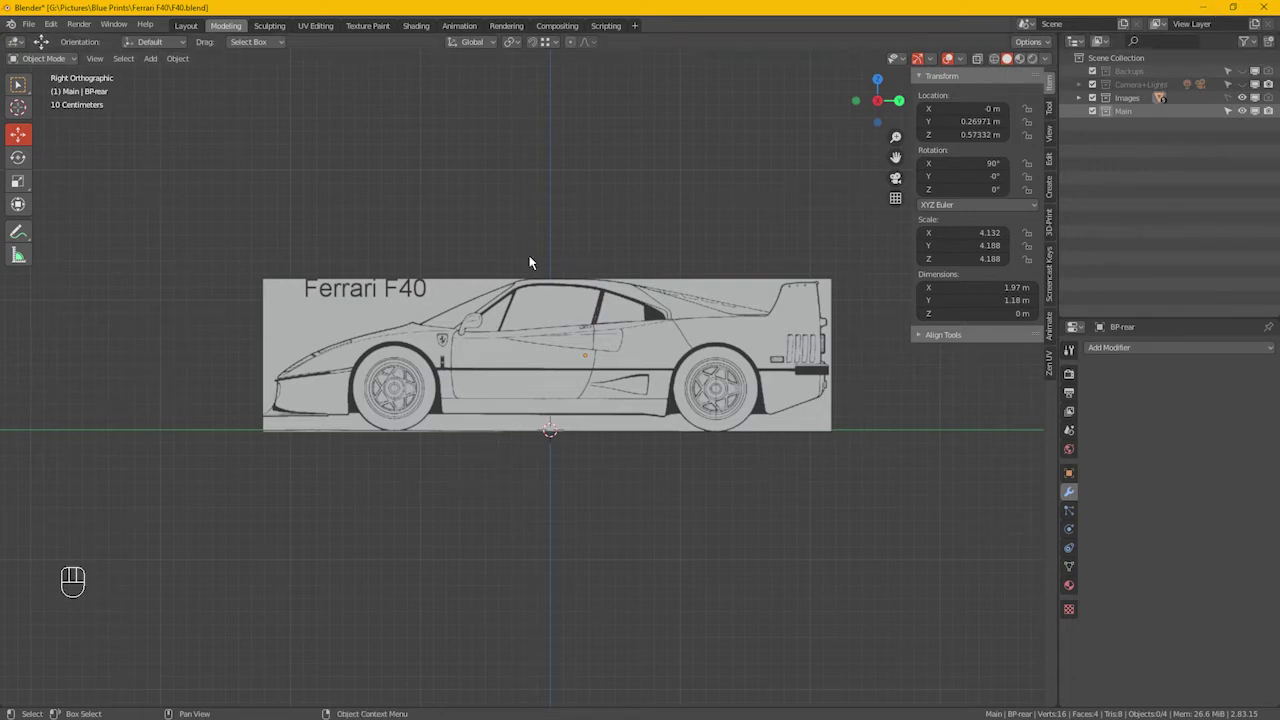
Add a mesh plane and move it along Y to about -1.195 m, beneath the front wheel
{"action": "scroll", "coordinate": [366, 386], "scroll_direction": "up", "scroll_amount": 3}
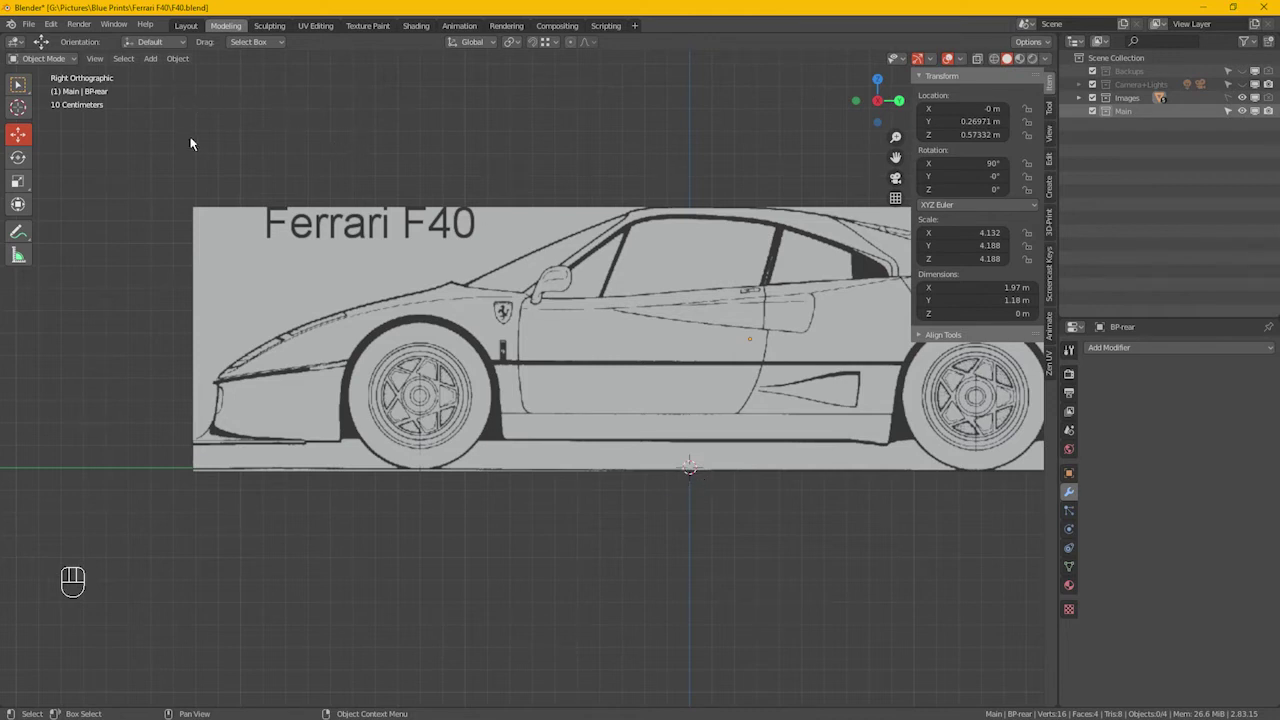
{"action": "key", "text": "shift+a"}
{"action": "left_click", "coordinate": [151, 59]}
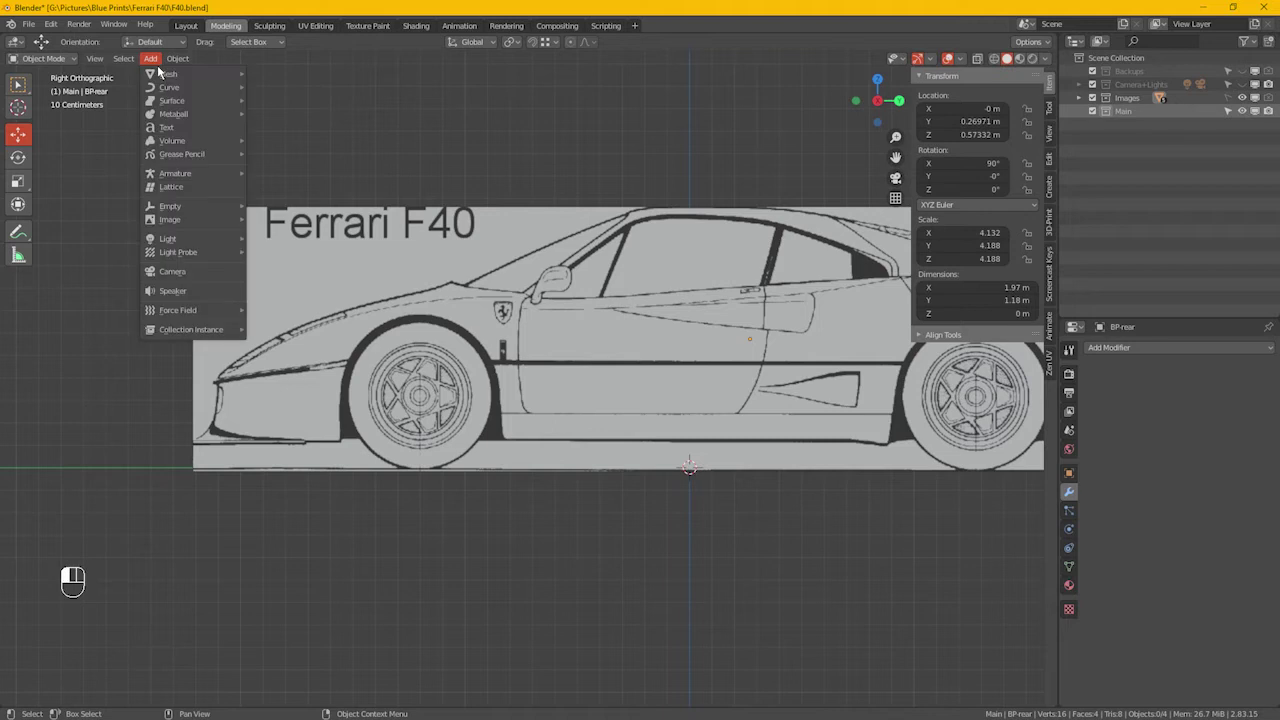
{"action": "mouse_move", "coordinate": [200, 80]}
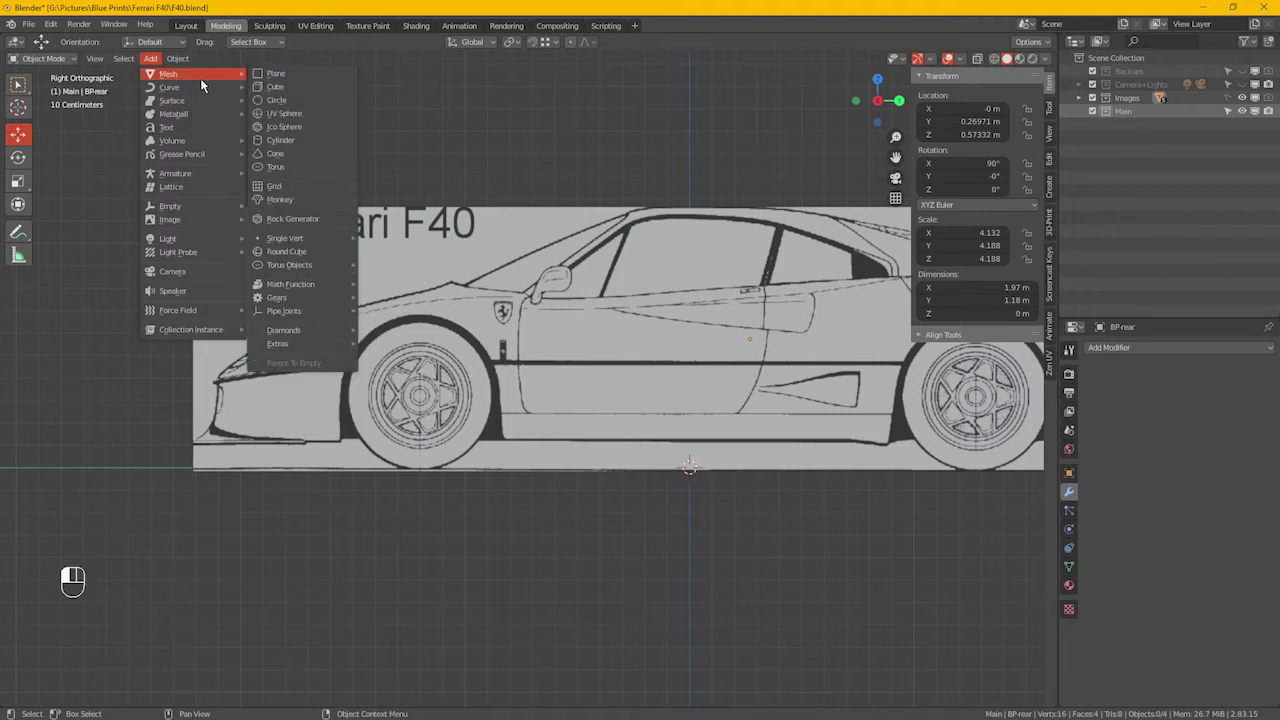
{"action": "left_click", "coordinate": [281, 78]}
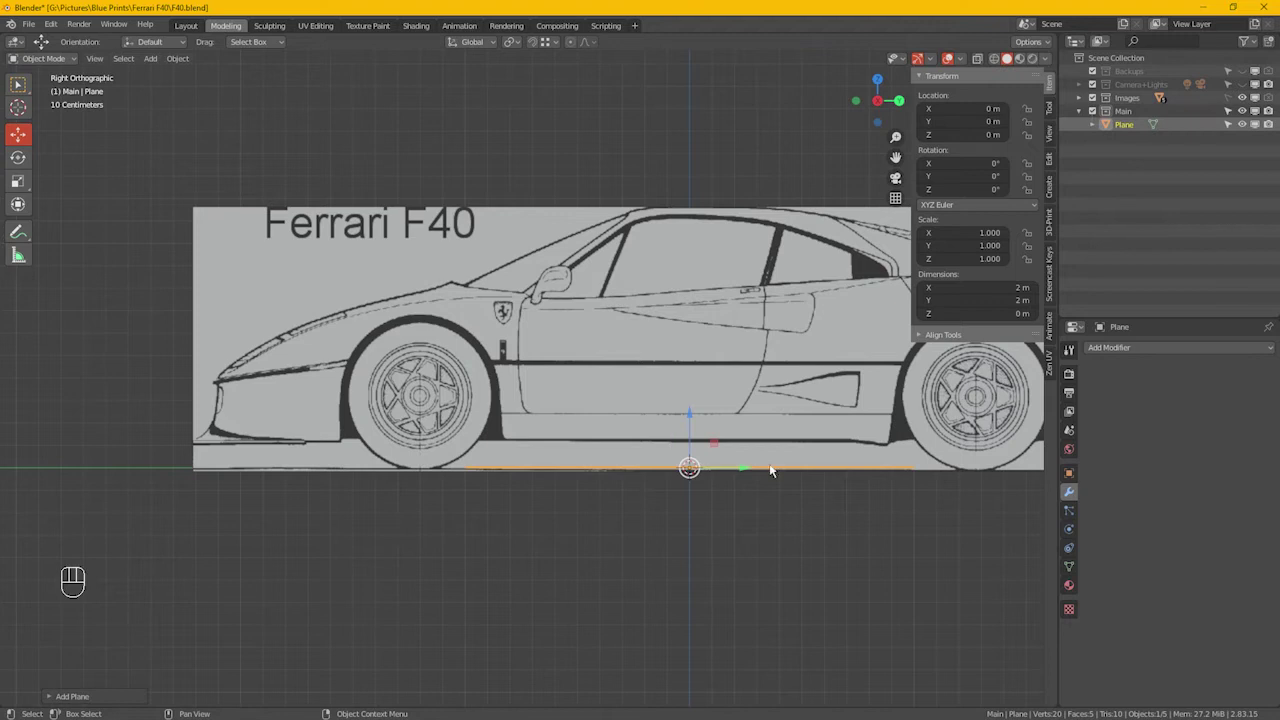
{"action": "left_click_drag", "start_coordinate": [742, 468], "coordinate": [481, 467]}
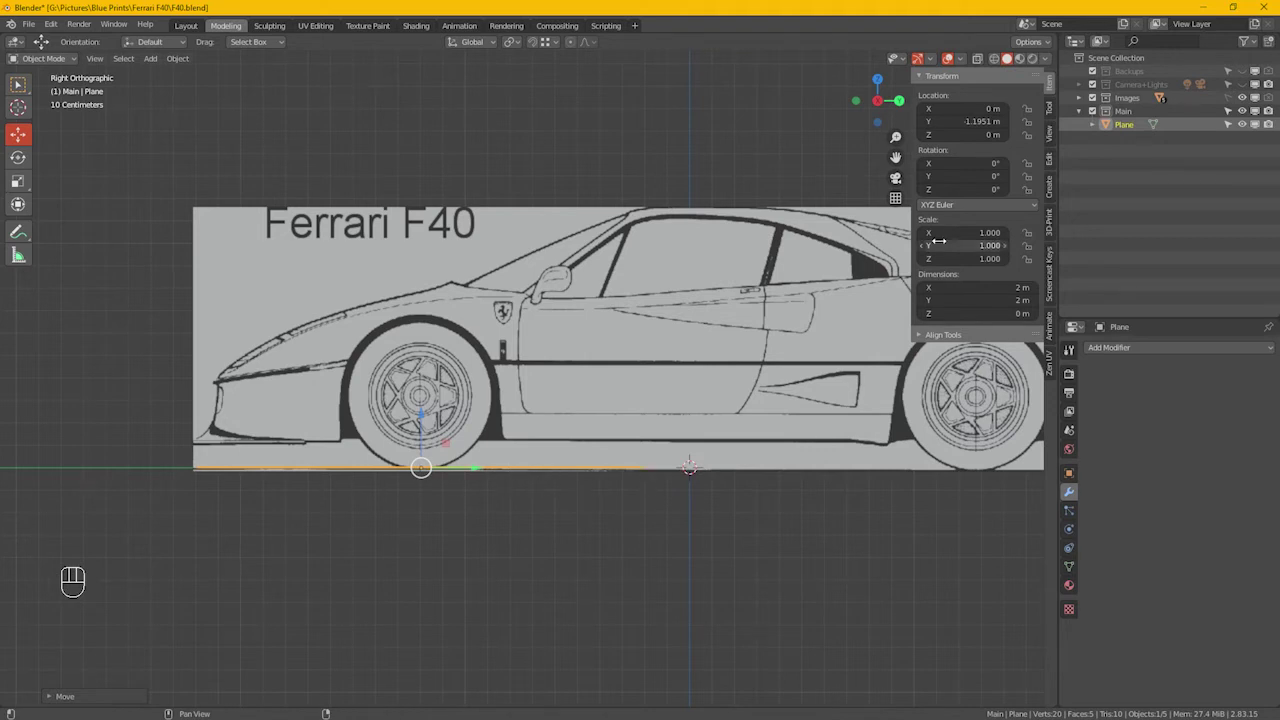
Set the plane's Y rotation to 90° so it stands parallel to the side blueprint
{"action": "left_click", "coordinate": [947, 177]}
{"action": "type", "text": "90"}
{"action": "key", "text": "Return"}
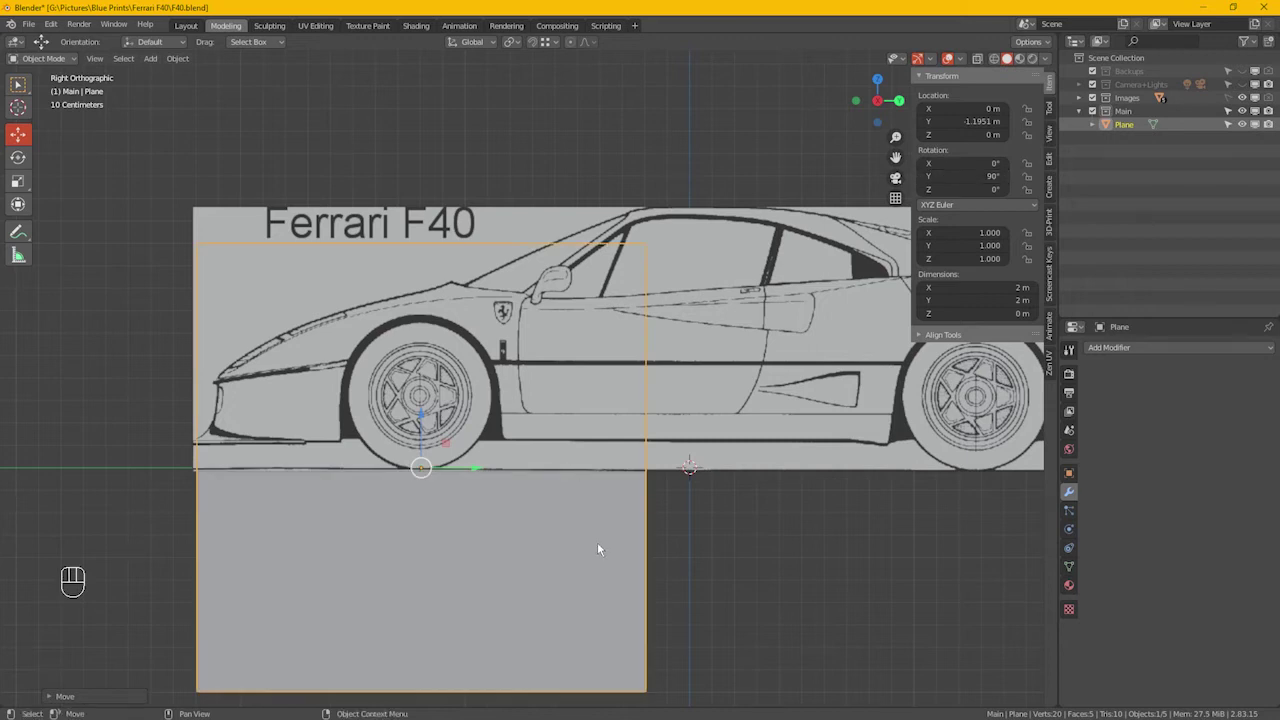
Move the plane's upper edge down and lower edge up in vertex Edit Mode, leaving a narrow strip at the top of the front wheel
{"action": "key", "text": "Tab"}
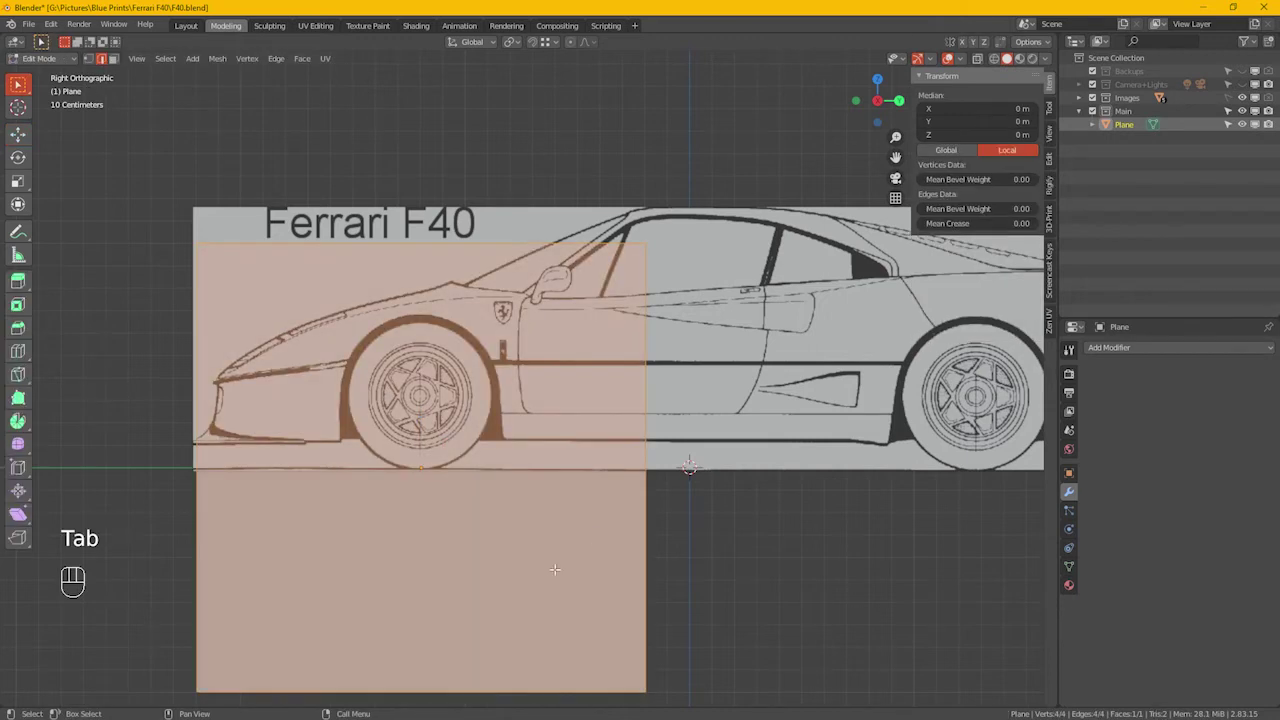
{"action": "middle_click_drag", "start_coordinate": [594, 563], "coordinate": [594, 483], "text": "shift"}
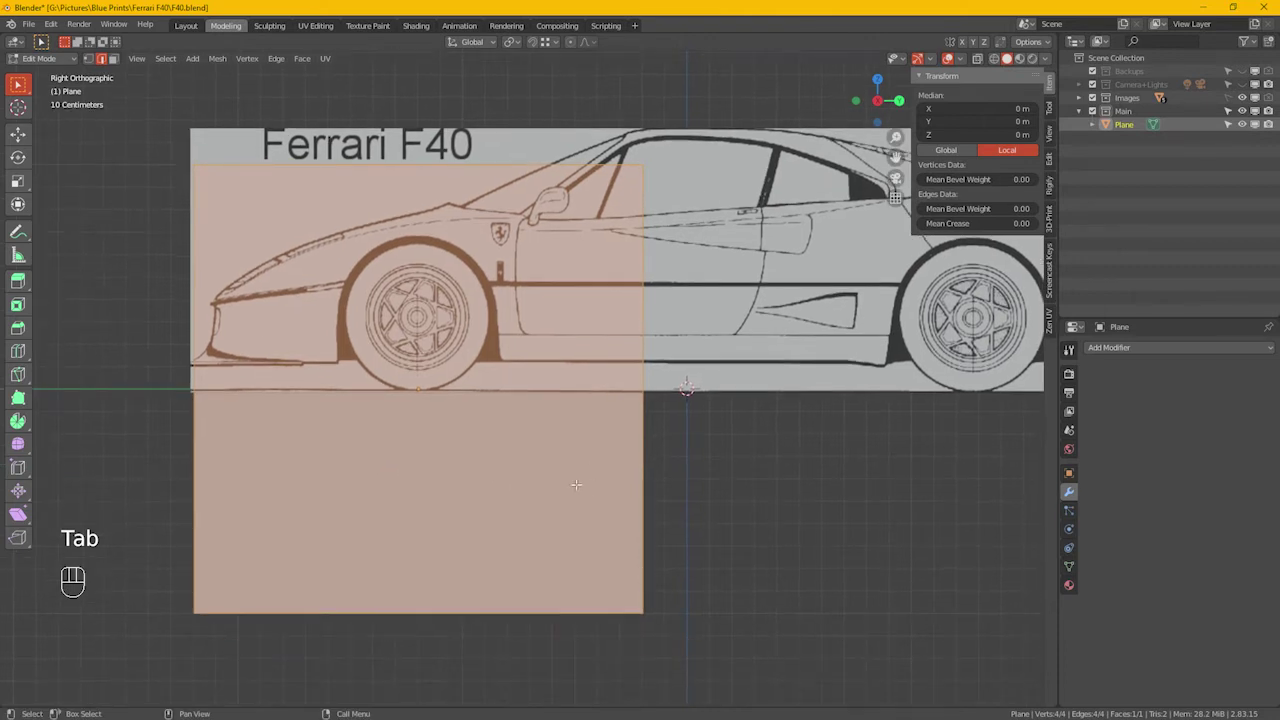
{"action": "left_click", "coordinate": [89, 58]}
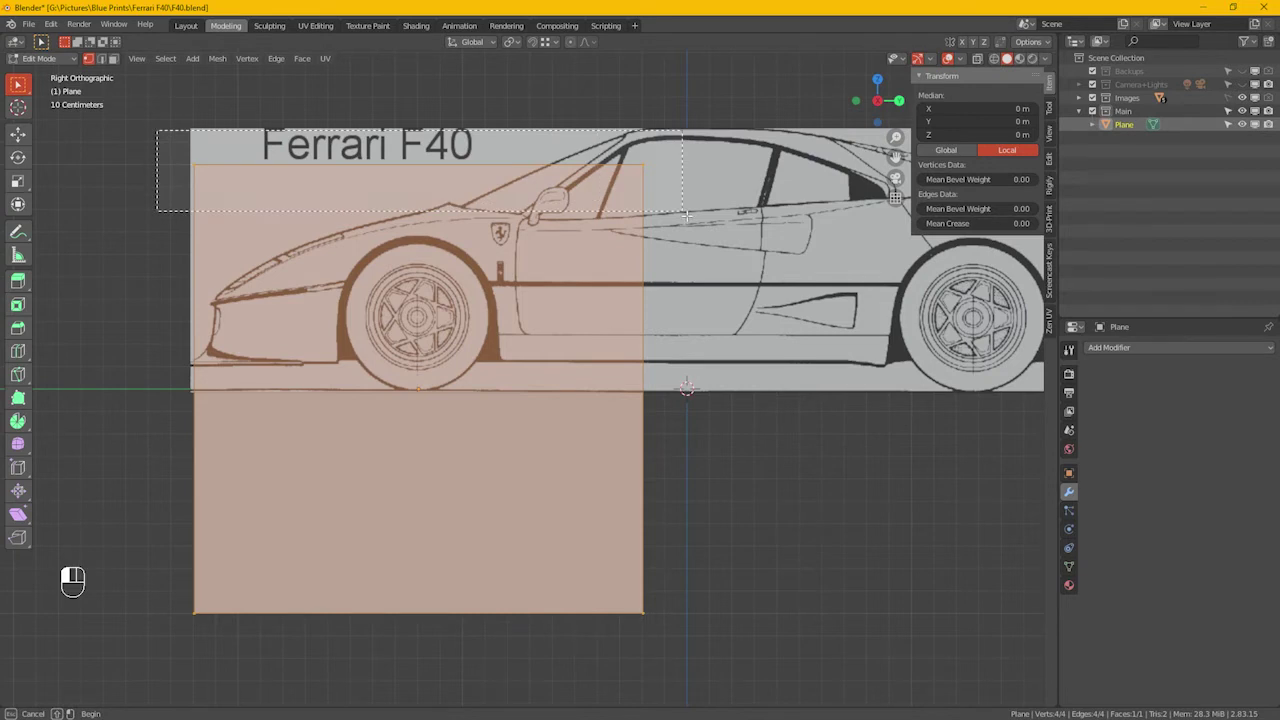
{"action": "left_click", "coordinate": [452, 160]}
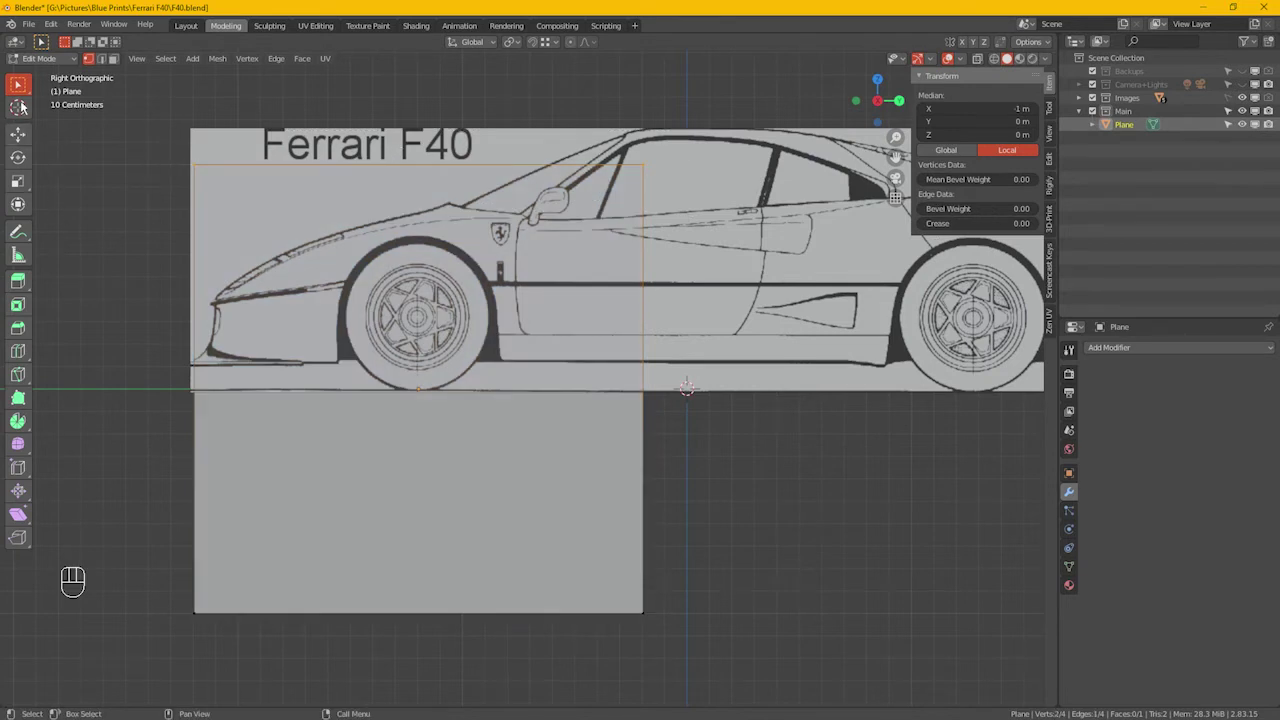
{"action": "left_click", "coordinate": [22, 137]}
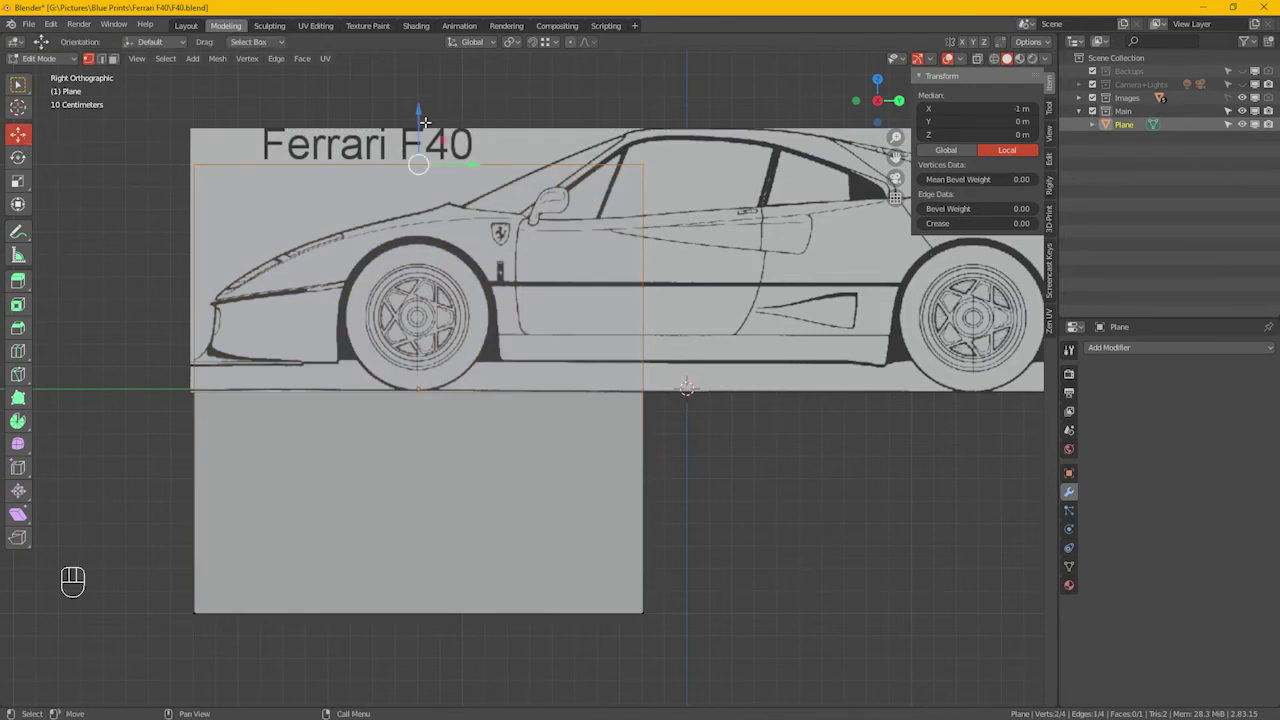
{"action": "left_click_drag", "start_coordinate": [431, 122], "coordinate": [438, 200]}
{"action": "left_click_drag", "start_coordinate": [134, 520], "coordinate": [669, 626]}
{"action": "left_click_drag", "start_coordinate": [420, 568], "coordinate": [458, 208]}
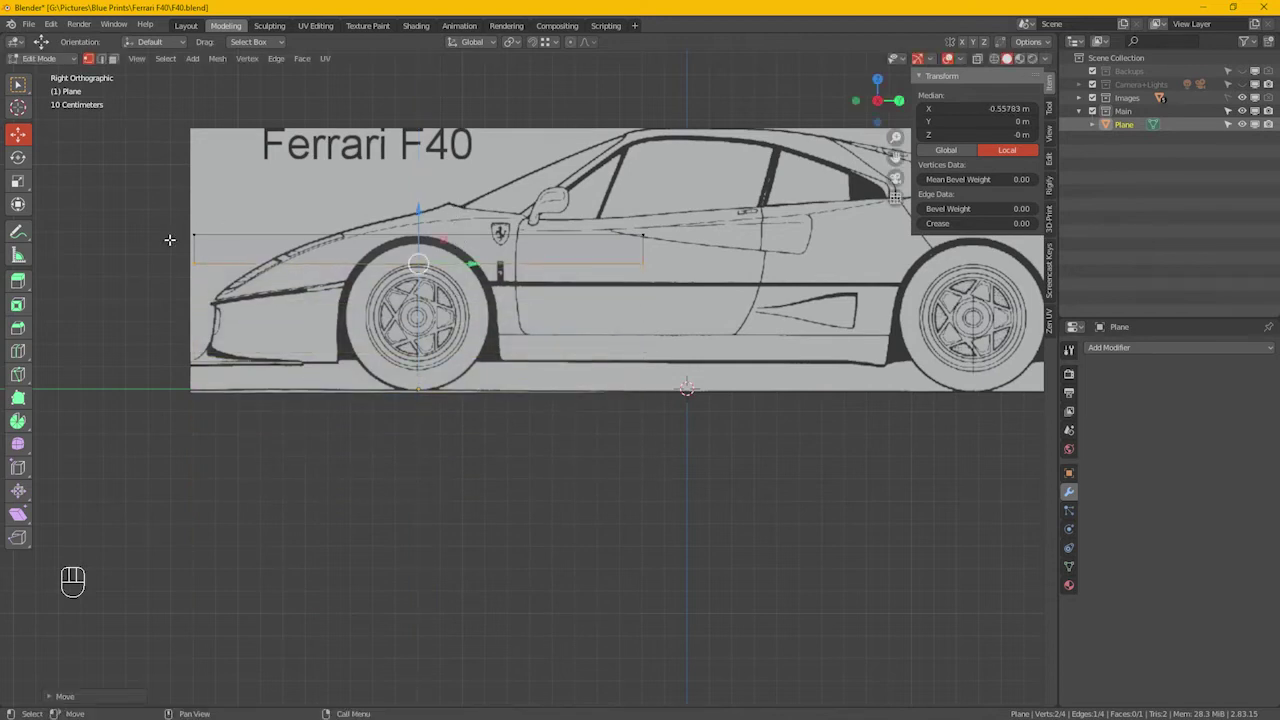
Pull the strip's two end edges inward above the front wheel and raise its lower edge to the wheel arch
{"action": "left_click_drag", "start_coordinate": [152, 202], "coordinate": [425, 251]}
{"action": "left_click_drag", "start_coordinate": [600, 225], "coordinate": [498, 251]}
{"action": "scroll", "coordinate": [395, 228], "scroll_direction": "up", "scroll_amount": 8}
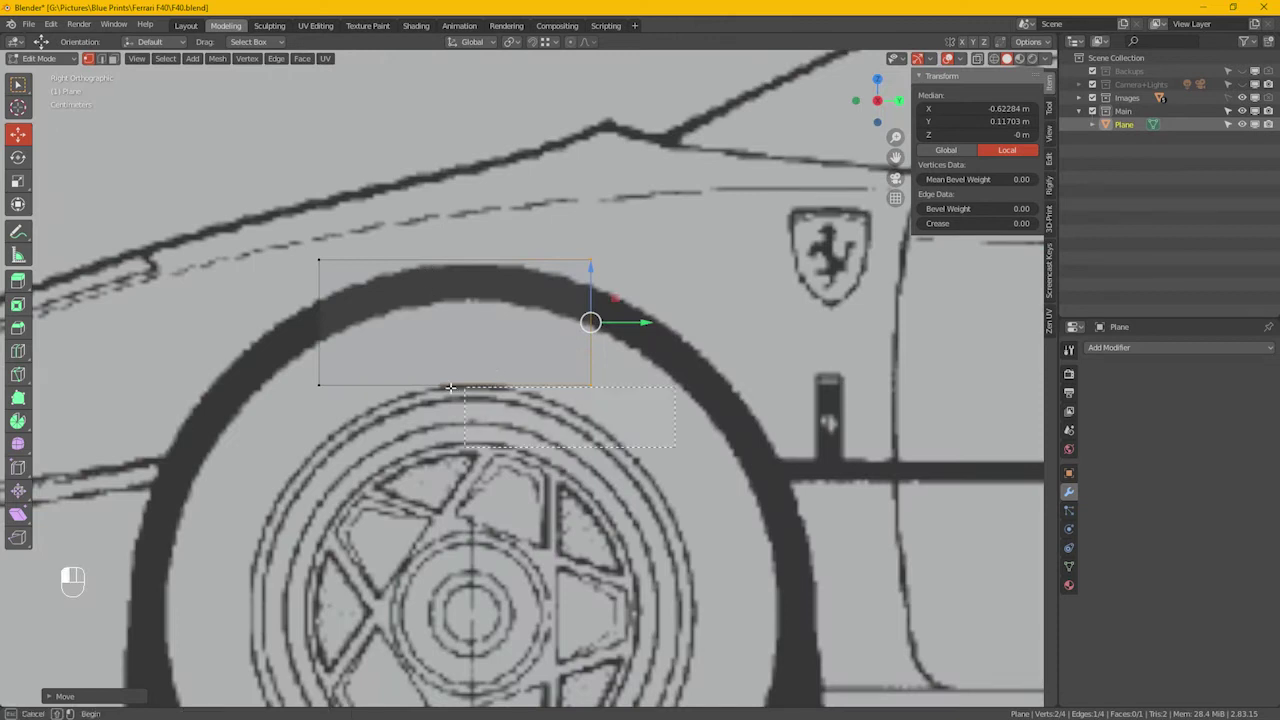
{"action": "left_click_drag", "start_coordinate": [676, 390], "coordinate": [276, 324]}
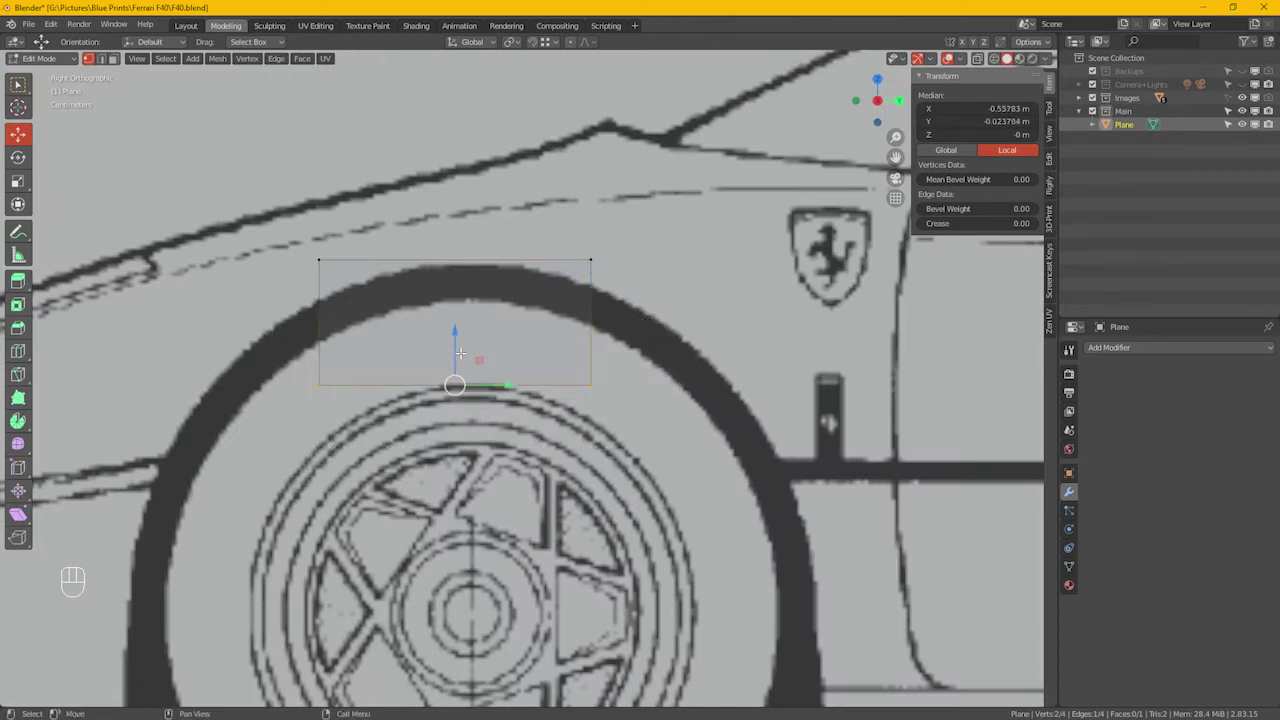
{"action": "left_click_drag", "start_coordinate": [454, 335], "coordinate": [451, 268]}
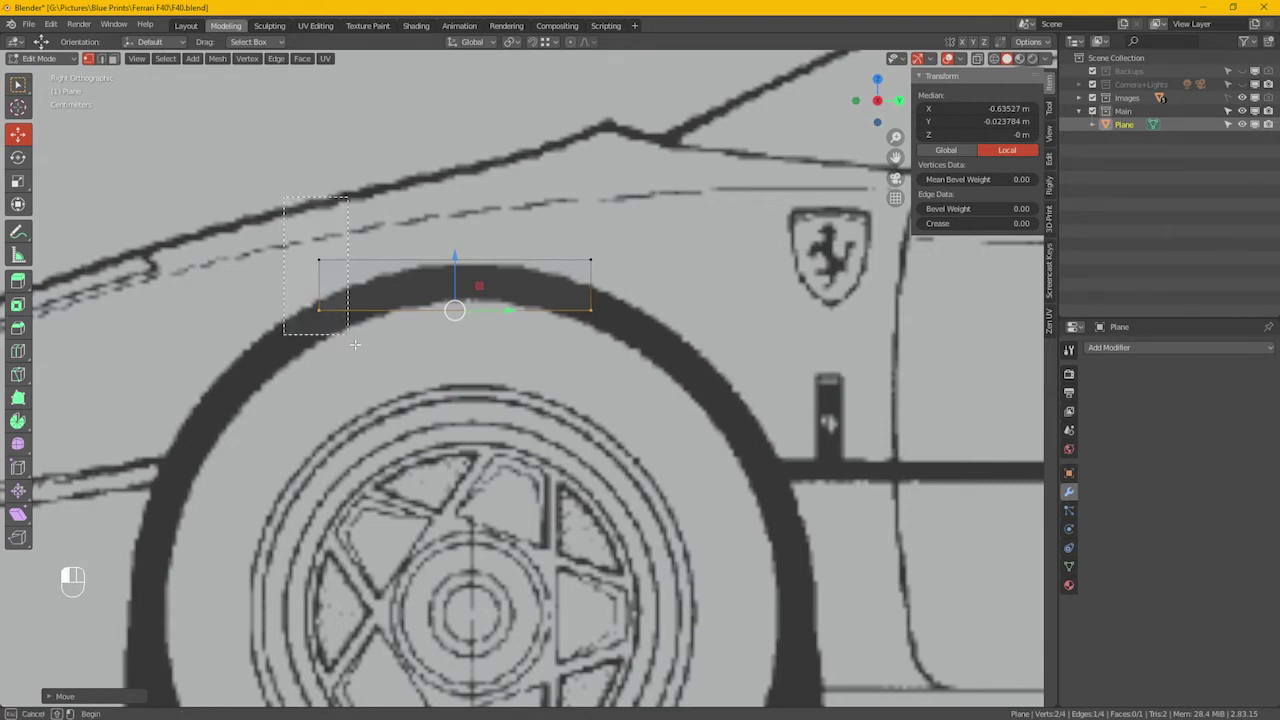
Move both end edges of the face inward so their lower vertices rest on the top outline of the front wheel arch
{"action": "left_click", "coordinate": [318, 285]}
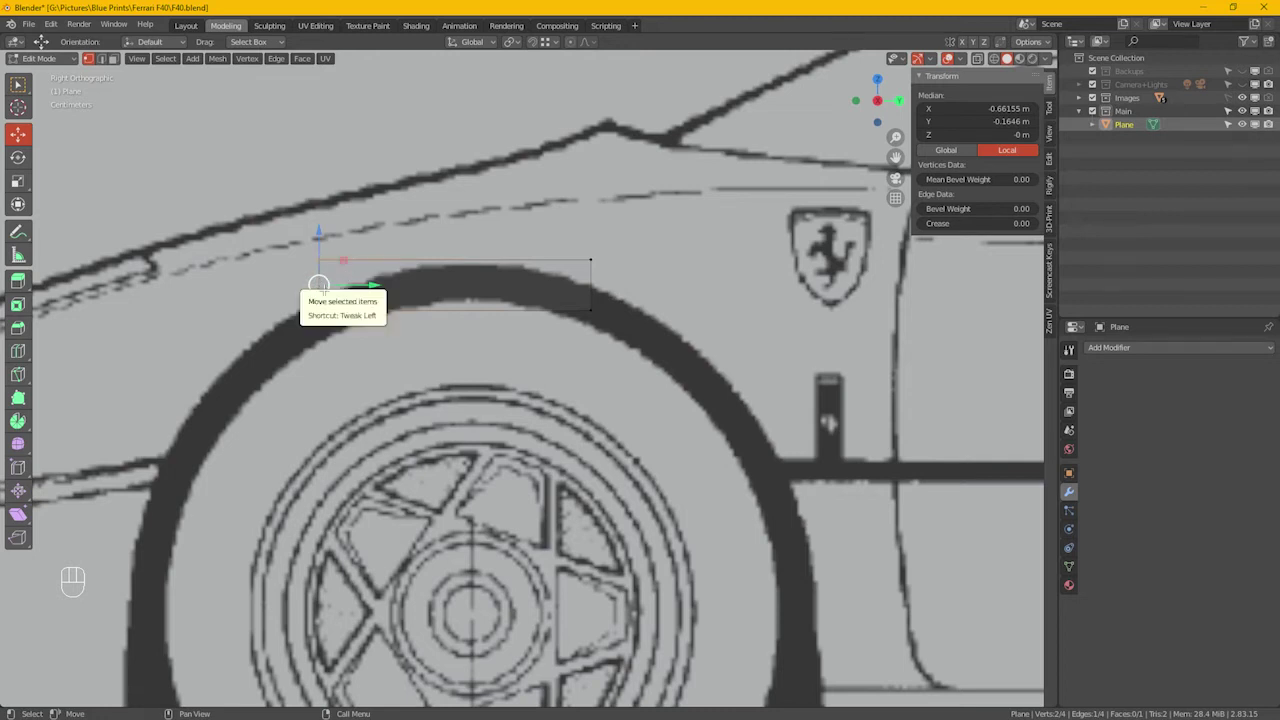
{"action": "left_click_drag", "start_coordinate": [318, 285], "coordinate": [426, 241]}
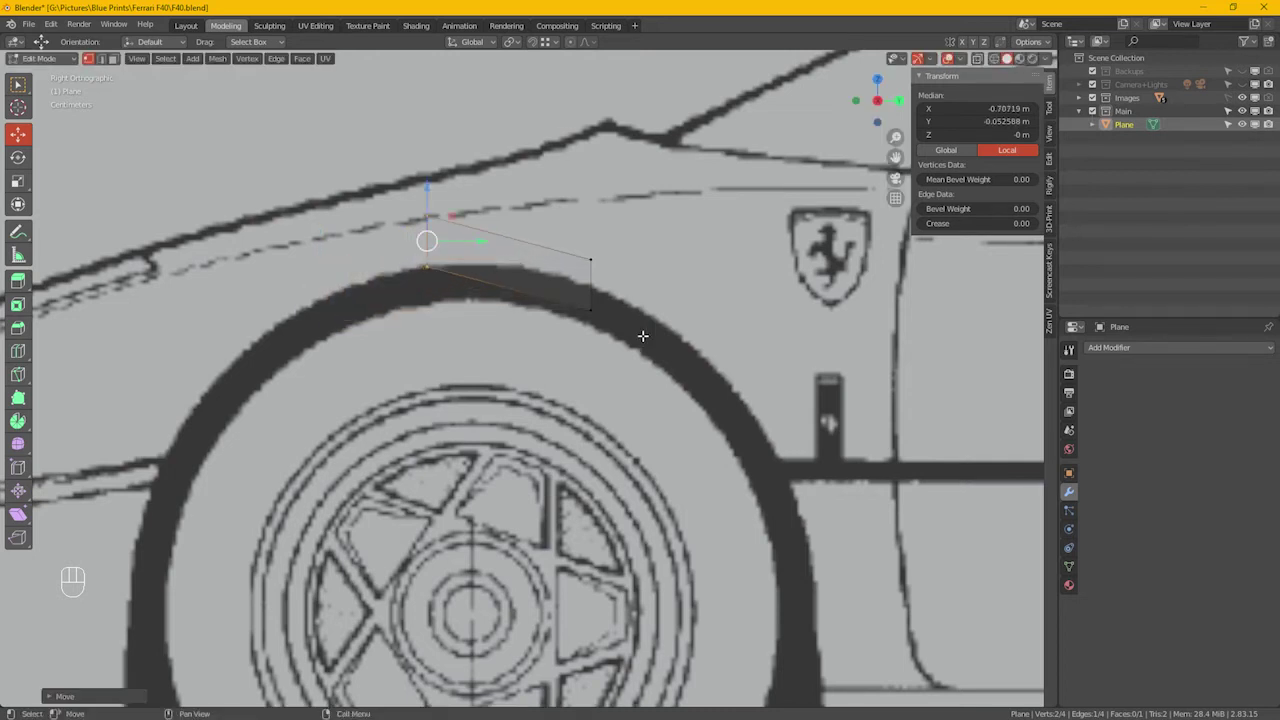
{"action": "left_click", "coordinate": [589, 284]}
{"action": "left_click_drag", "start_coordinate": [588, 286], "coordinate": [501, 245]}
Lower the face's upper edge along Z to make the patch above the wheel arch thinner
{"action": "left_click", "coordinate": [466, 234]}
{"action": "key", "text": "g"}
{"action": "key", "text": "z"}
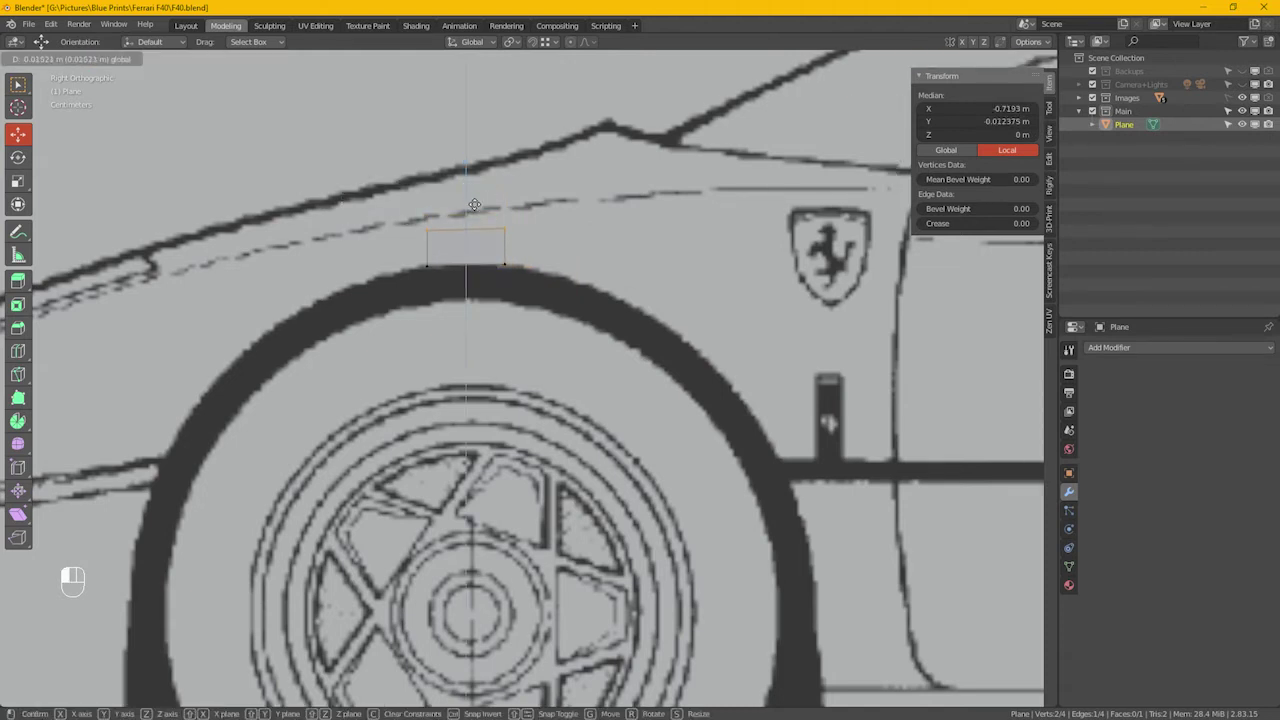
{"action": "left_click", "coordinate": [449, 220]}
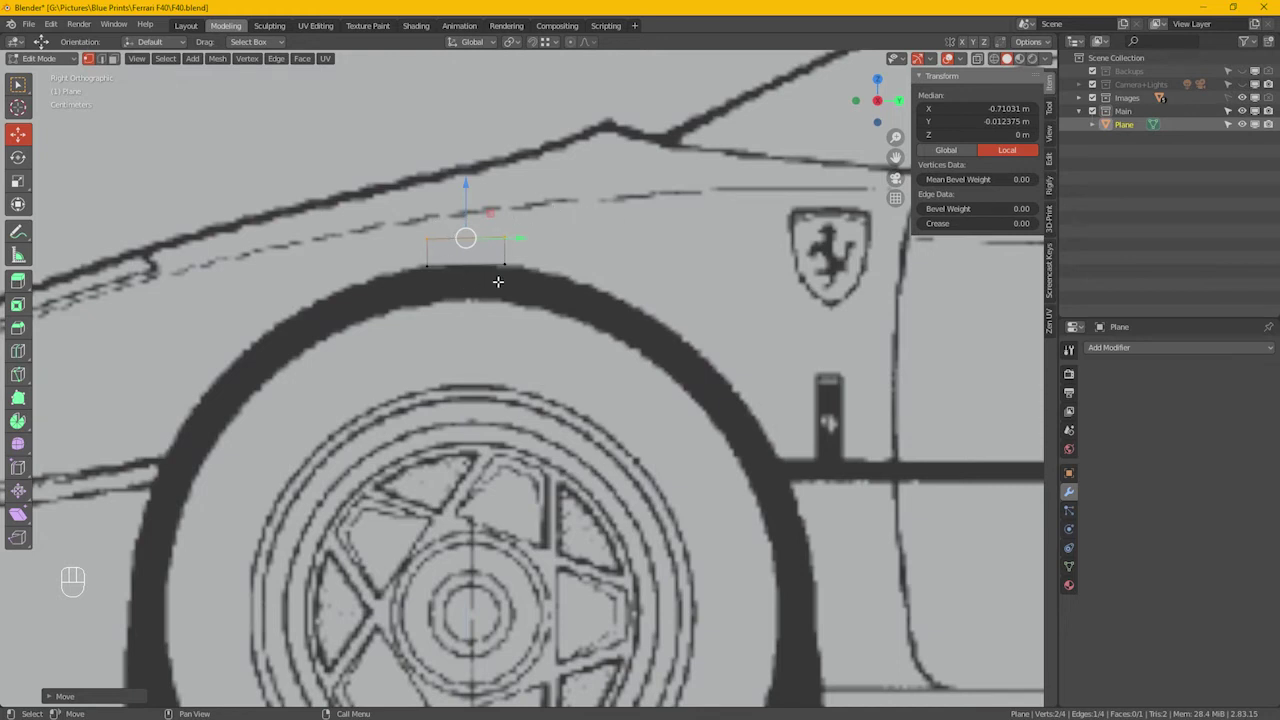
Apply the Edge Tools Extend operation to the patch's vertical edge nearest the car's nose
{"action": "left_click_drag", "start_coordinate": [384, 228], "coordinate": [455, 306]}
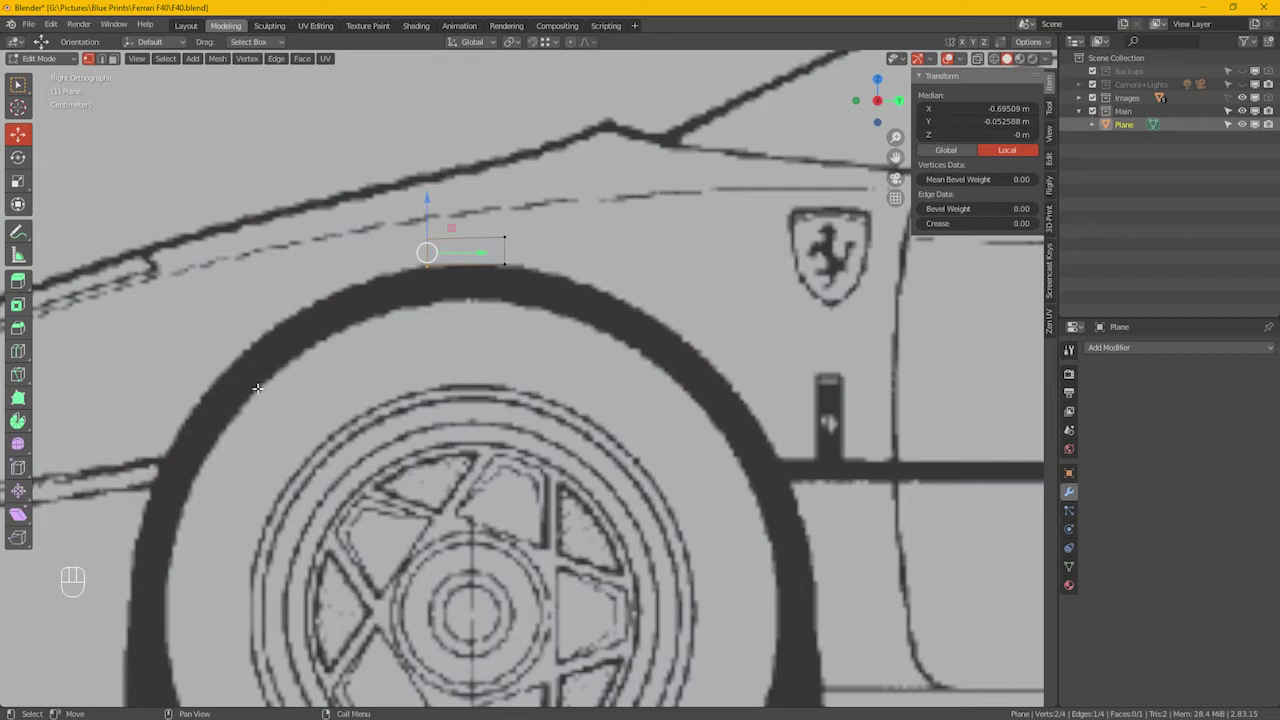
{"action": "right_click", "coordinate": [293, 261]}
{"action": "mouse_move", "coordinate": [296, 268]}
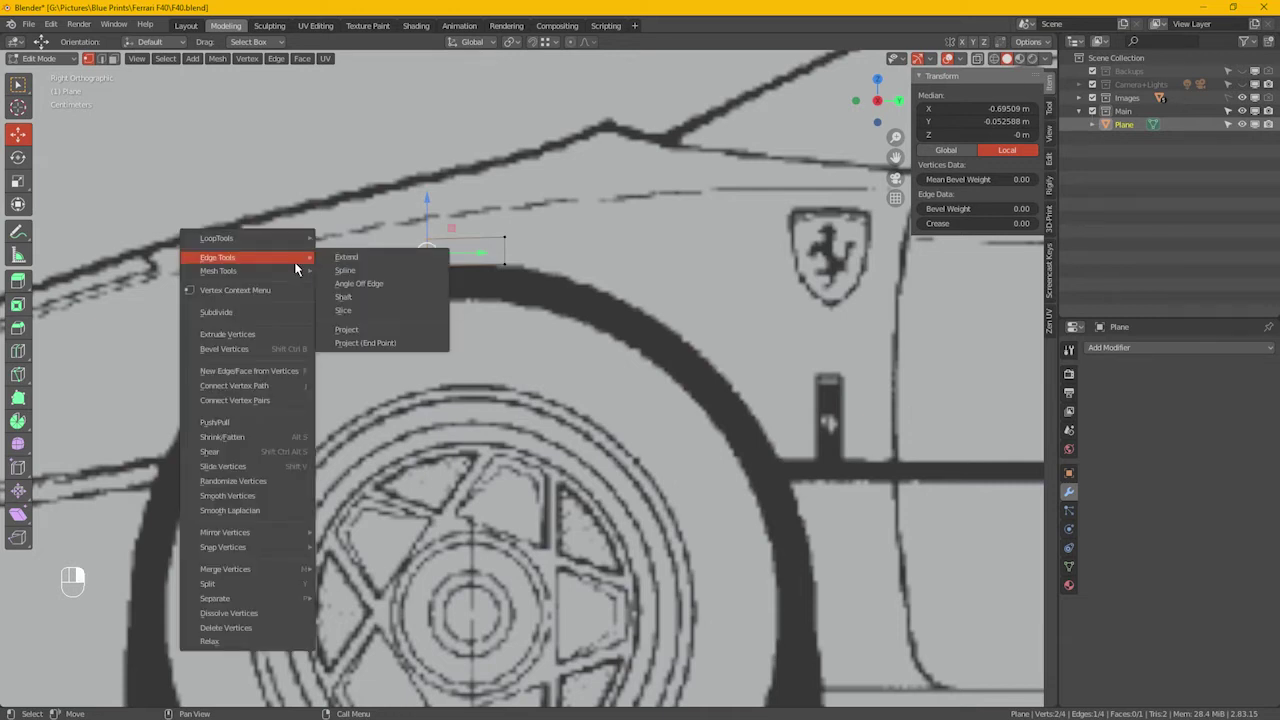
{"action": "left_click", "coordinate": [343, 258]}
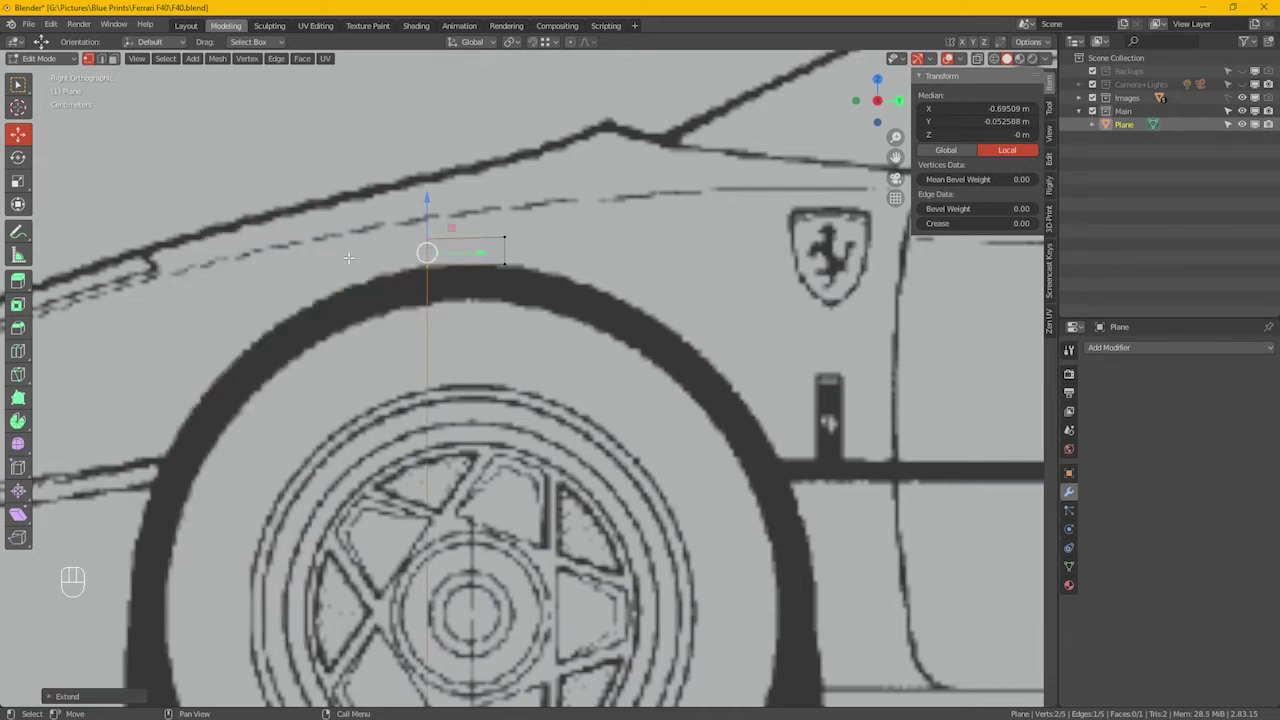
Undo the Extend operation on the patch's edge nearest the car's nose
{"action": "scroll", "coordinate": [427, 255], "scroll_direction": "down", "scroll_amount": 5}
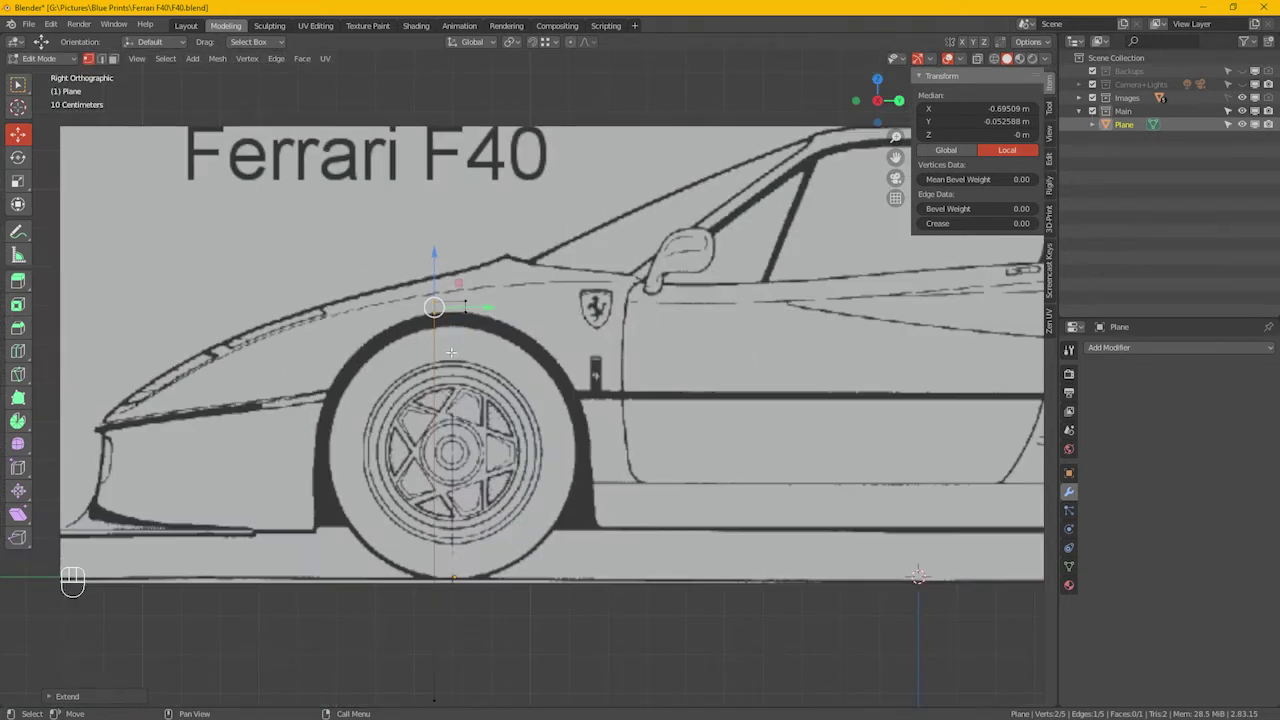
{"action": "key", "text": "ctrl+z"}
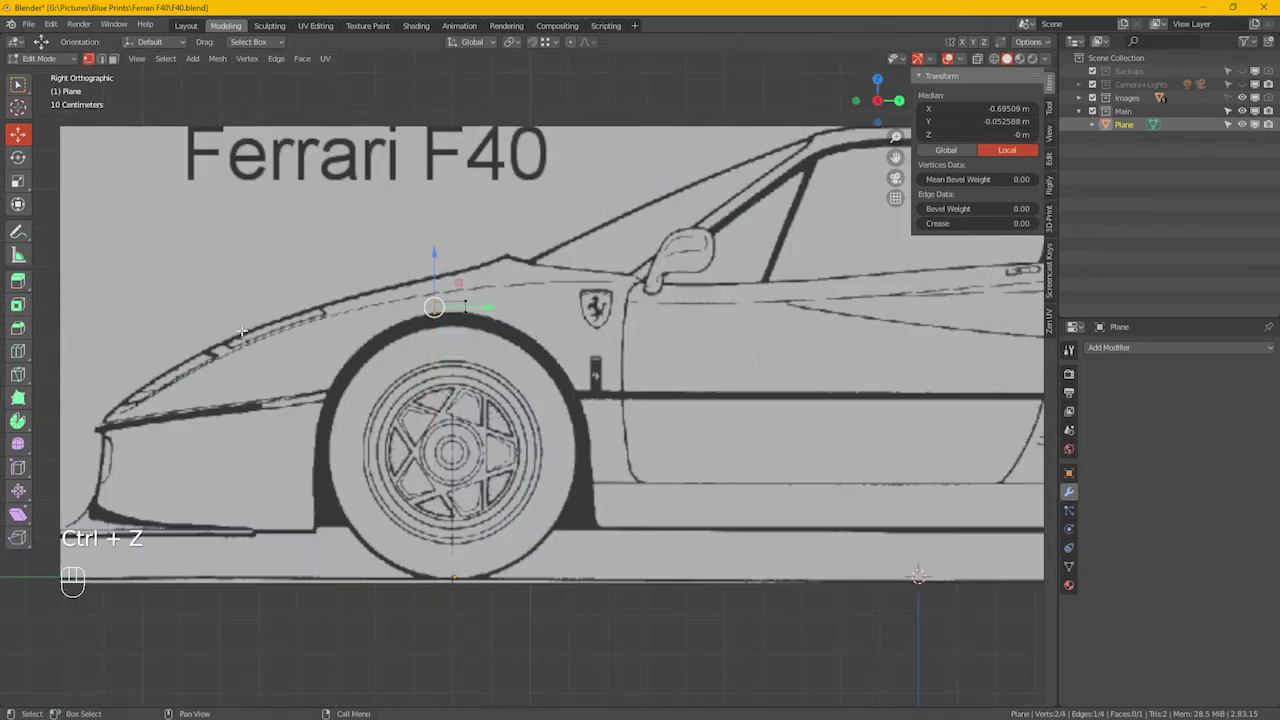
Try a region extrude of the patch's nose-side edge along the wheel arch, then undo it
{"action": "key", "text": "e"}
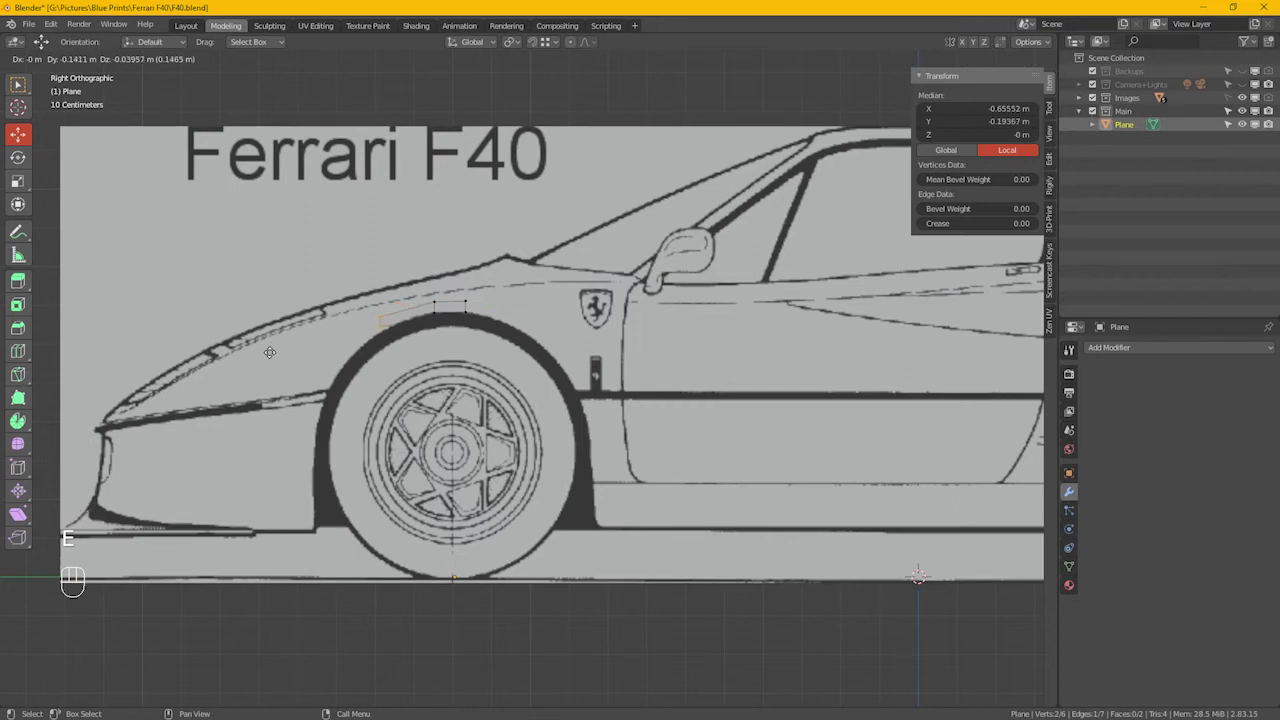
{"action": "left_click", "coordinate": [277, 352]}
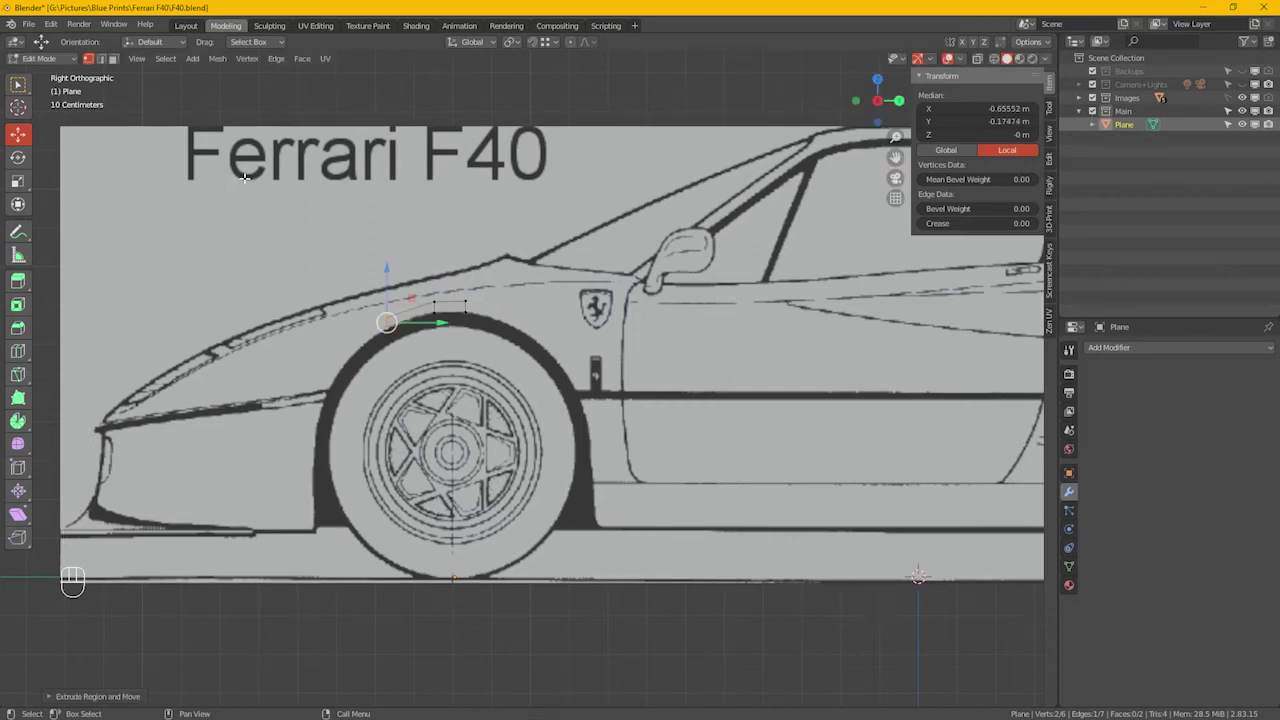
{"action": "left_click", "coordinate": [277, 60]}
{"action": "key", "text": "ctrl+z"}
Use Extrude Edges on the patch's nose-side edge to add a second face following the wheel arch, ending near local Y -0.20 m
{"action": "scroll", "coordinate": [430, 330], "scroll_direction": "up", "scroll_amount": 3}
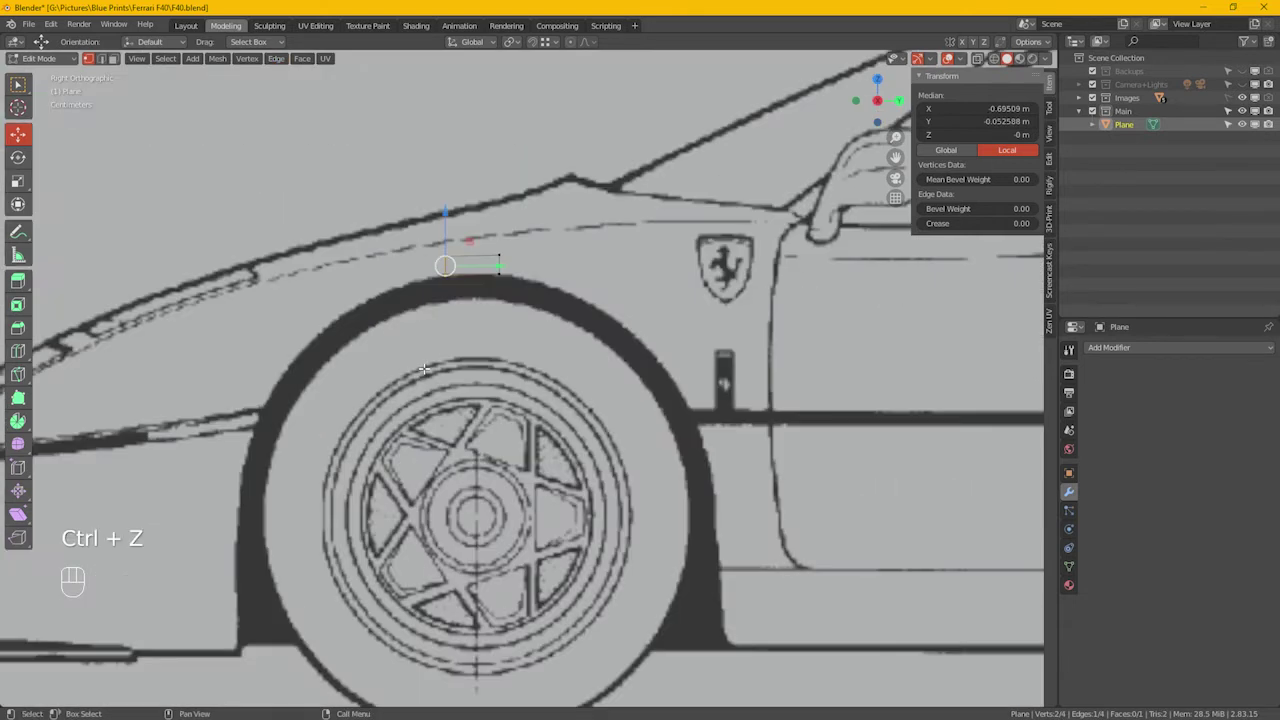
{"action": "left_click", "coordinate": [276, 58]}
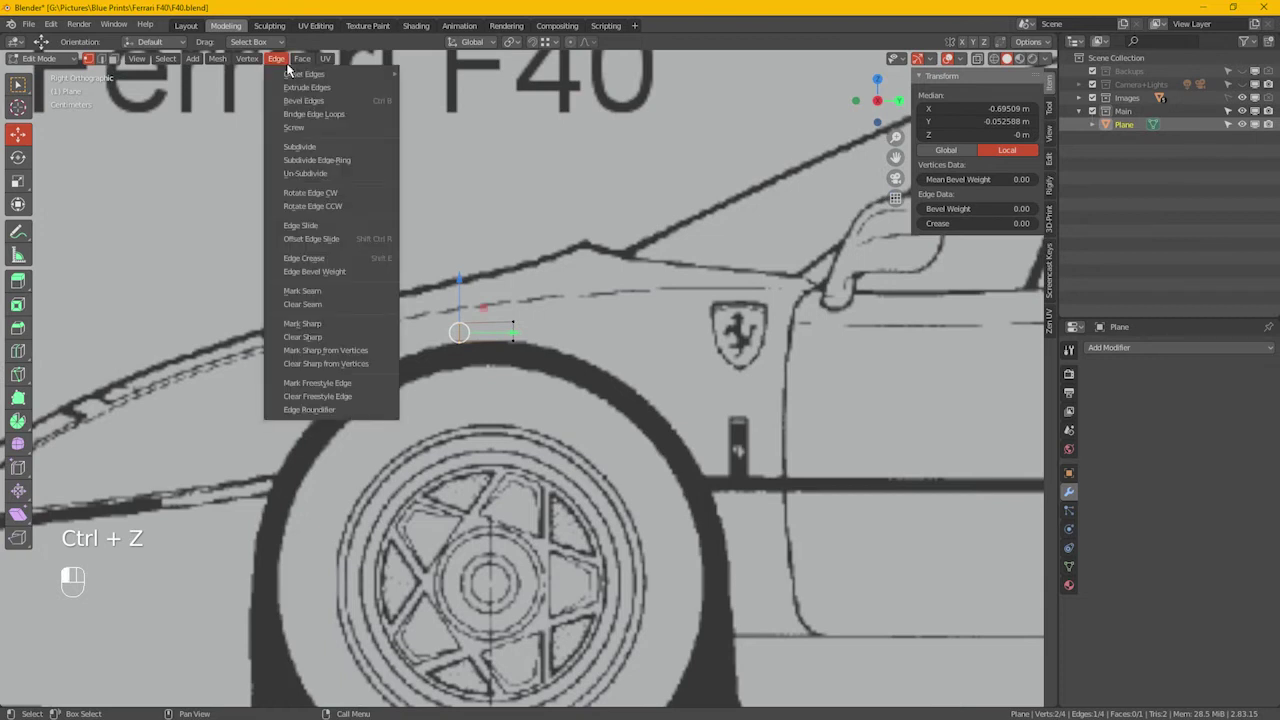
{"action": "left_click", "coordinate": [309, 92]}
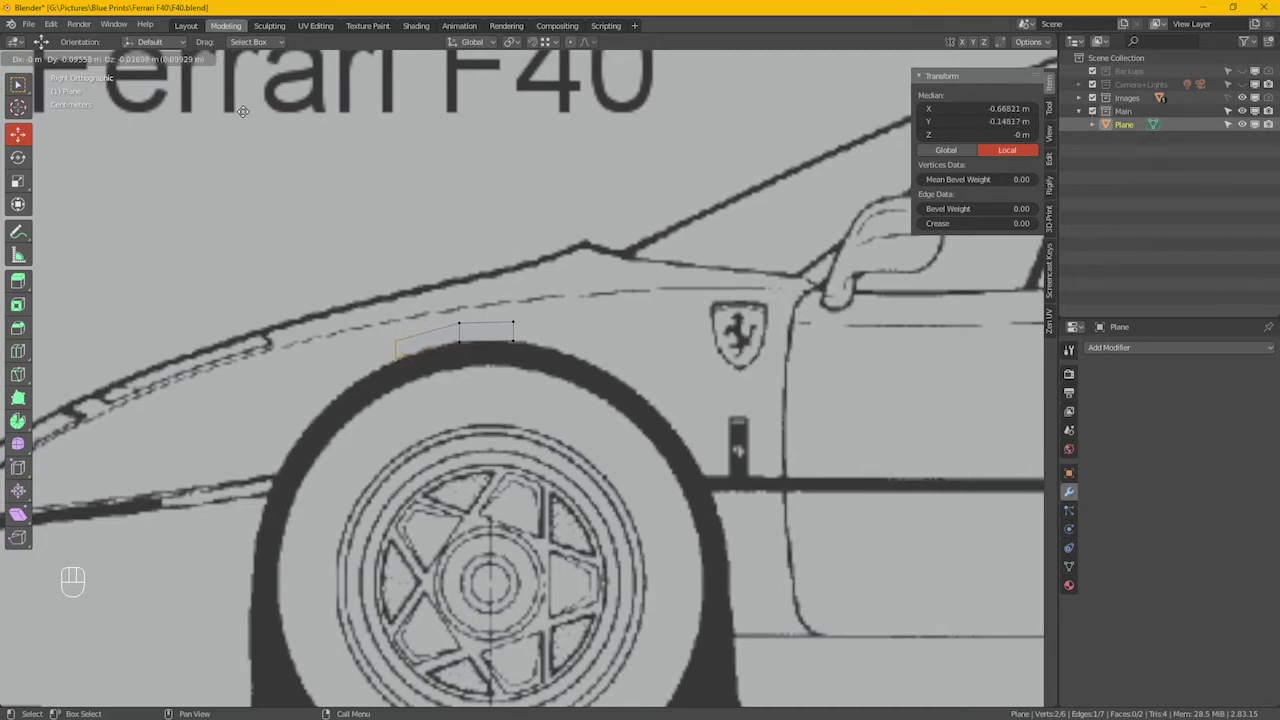
{"action": "left_click", "coordinate": [210, 123]}
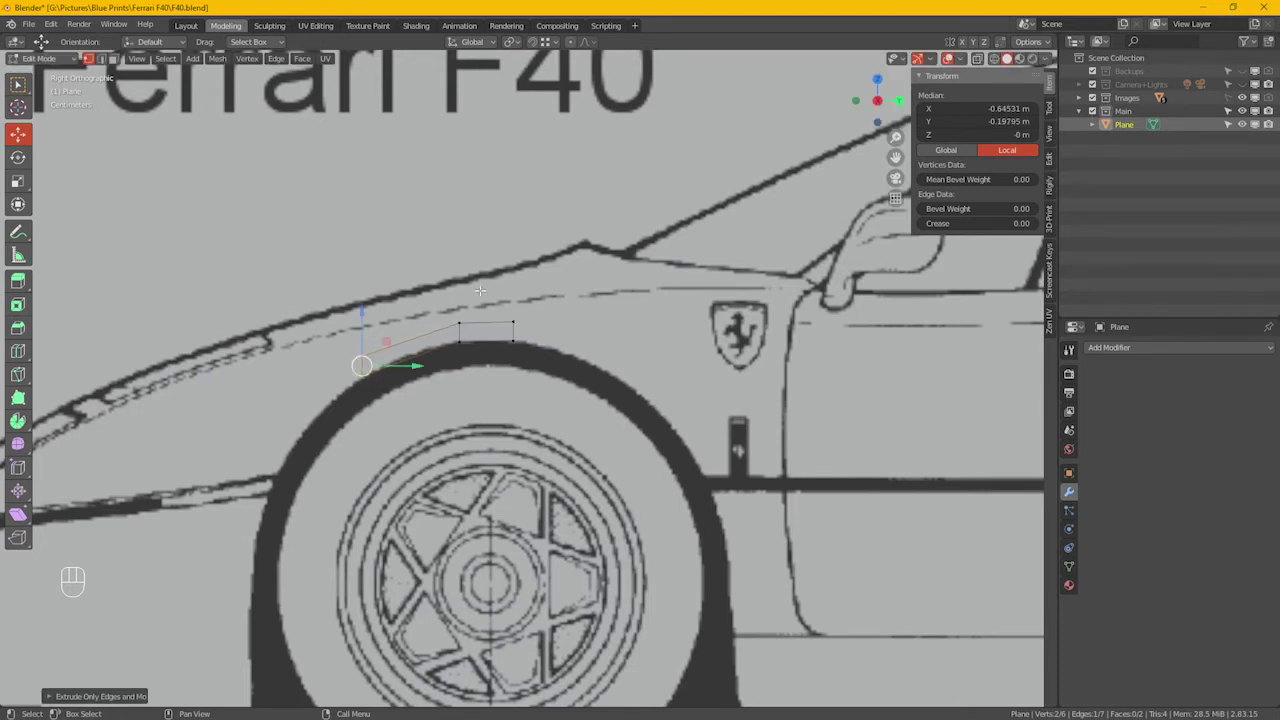
Move the edge shared by the two faces toward the nose so it sits on the wheel arch at about local Y -0.10 m
{"action": "left_click", "coordinate": [474, 366]}
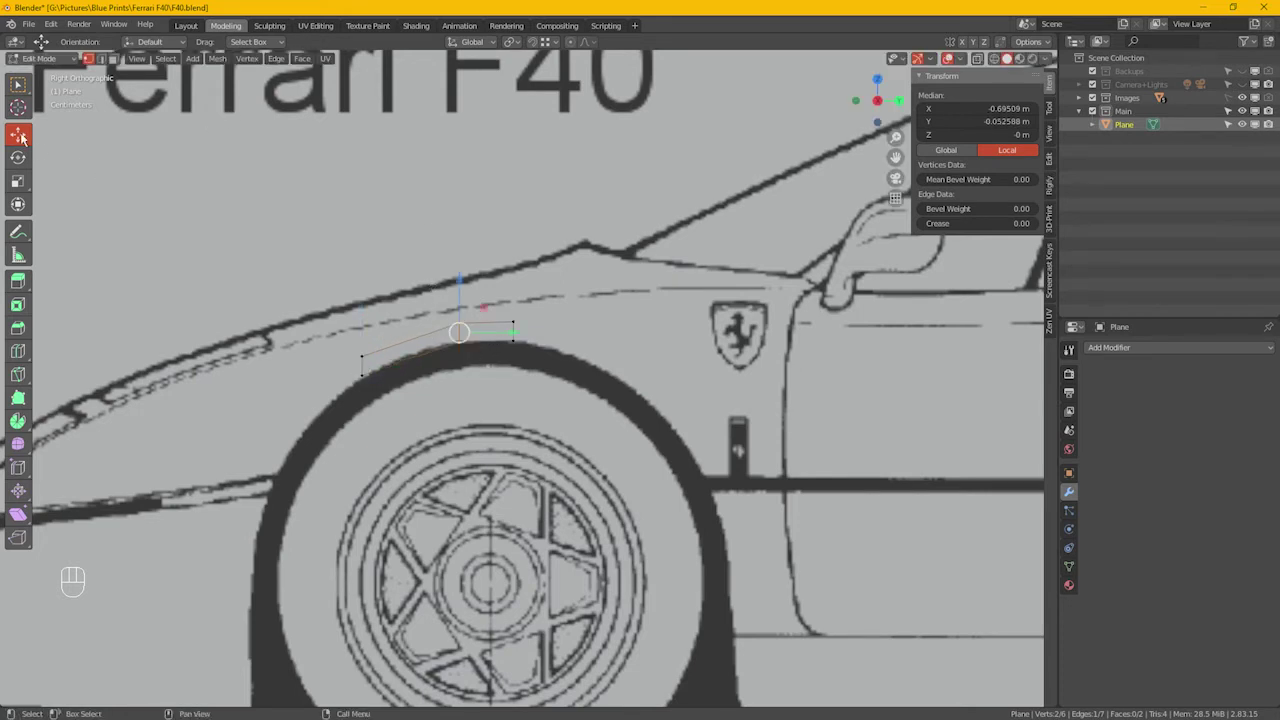
{"action": "key", "text": "g"}
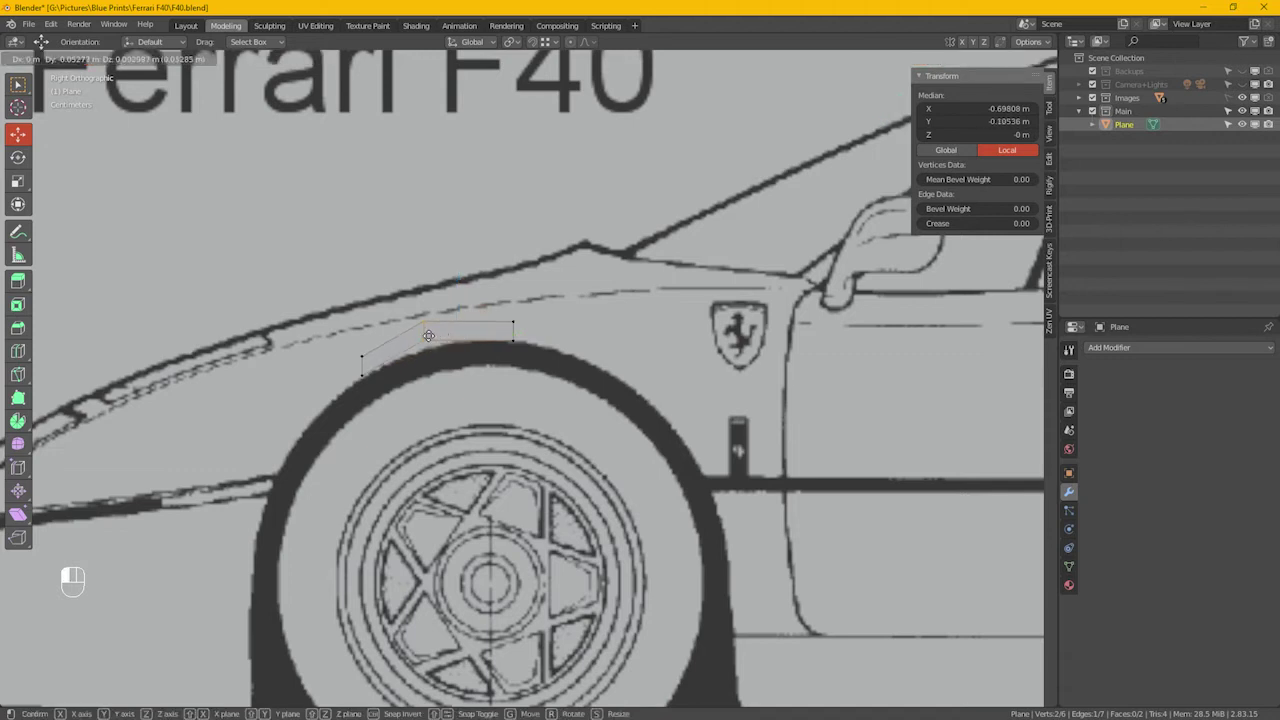
{"action": "left_click", "coordinate": [435, 348]}
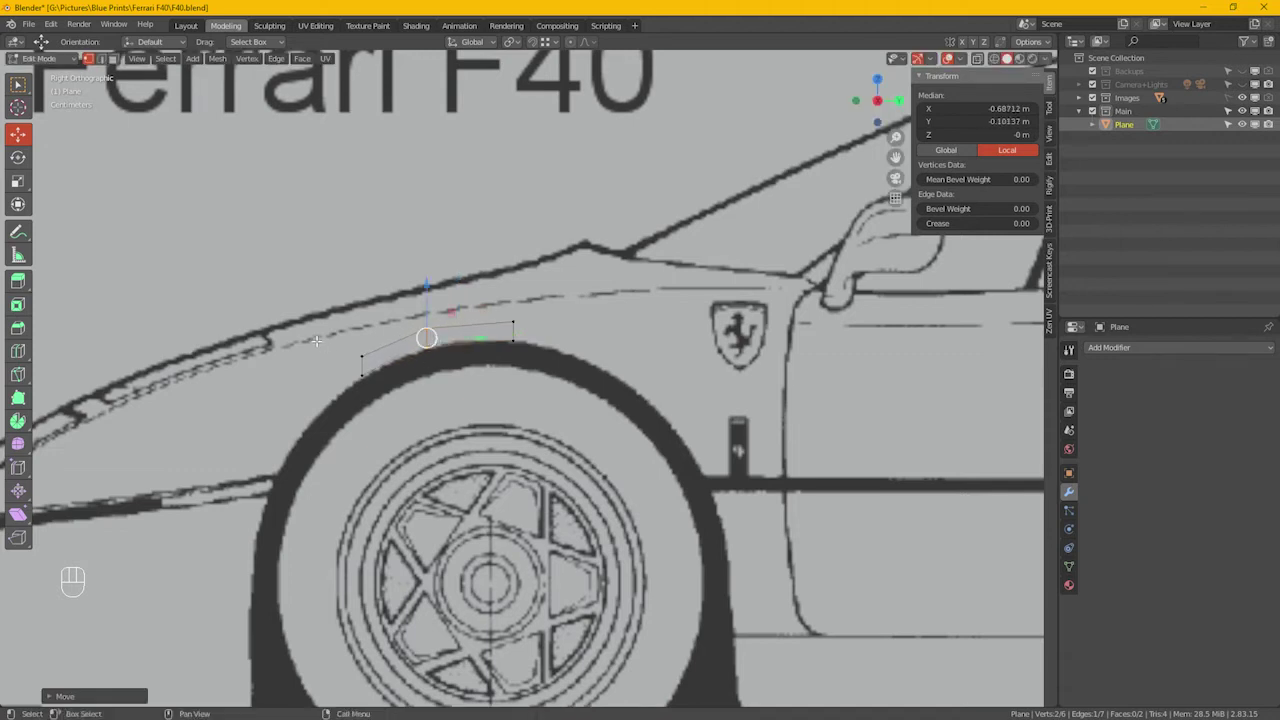
Move the upper vertices of the nose-side end edge and the middle edge slightly forward to even out the strip's width
{"action": "left_click", "coordinate": [361, 356]}
{"action": "key", "text": "g"}
{"action": "left_click", "coordinate": [422, 353]}
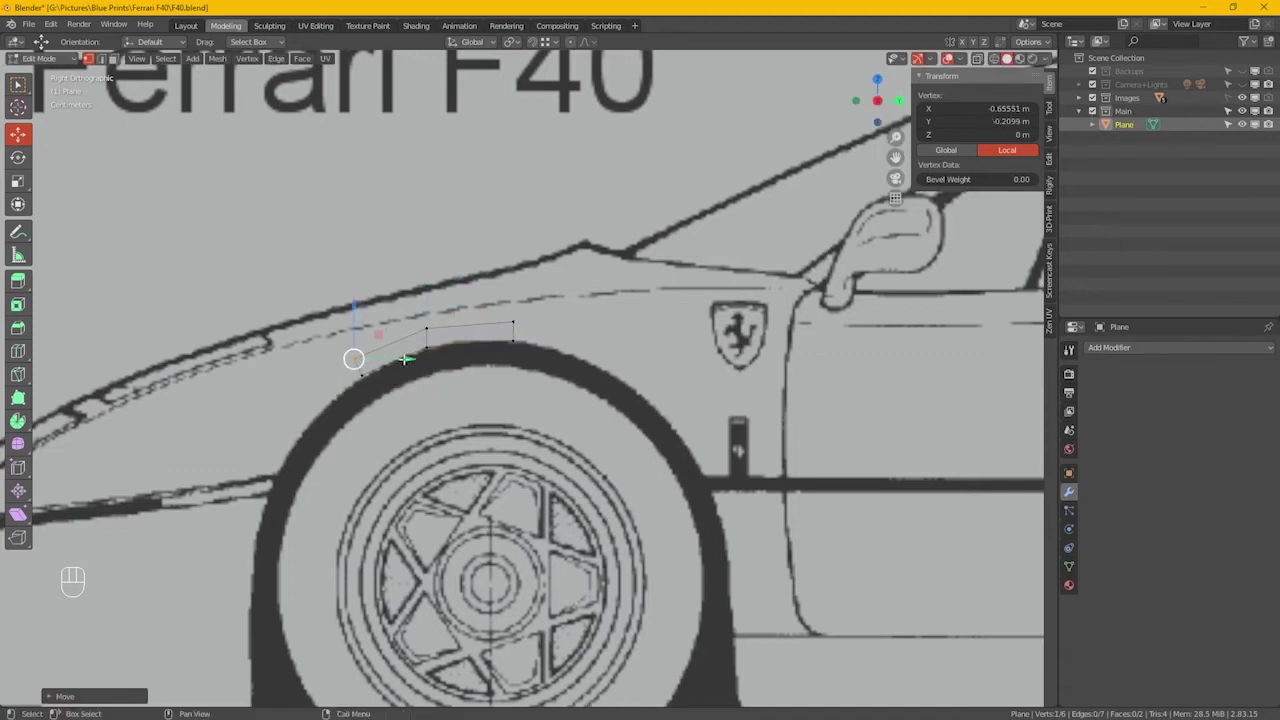
{"action": "left_click", "coordinate": [427, 333]}
{"action": "key", "text": "g"}
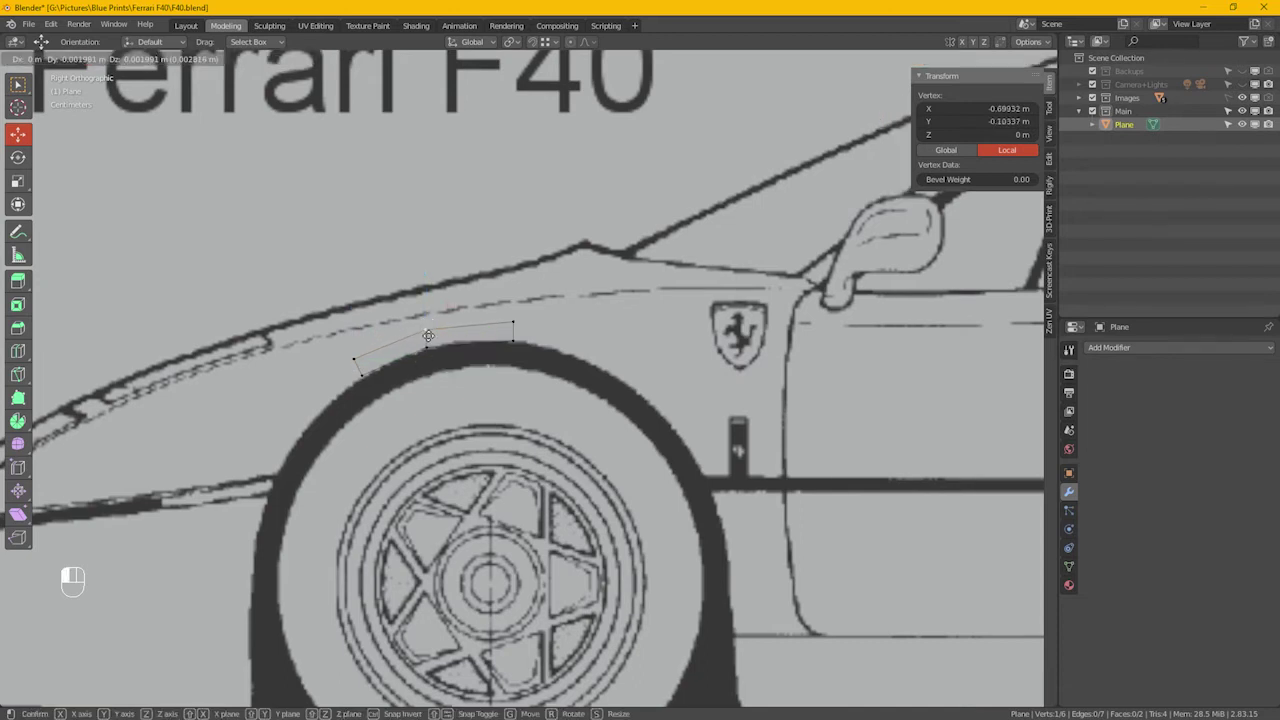
{"action": "left_click", "coordinate": [428, 335]}
Extrude the strip's nose-side end edge further down the wheel arch to about local Y -0.29 m with Extrude Edges
{"action": "left_click", "coordinate": [516, 328], "text": "shift"}
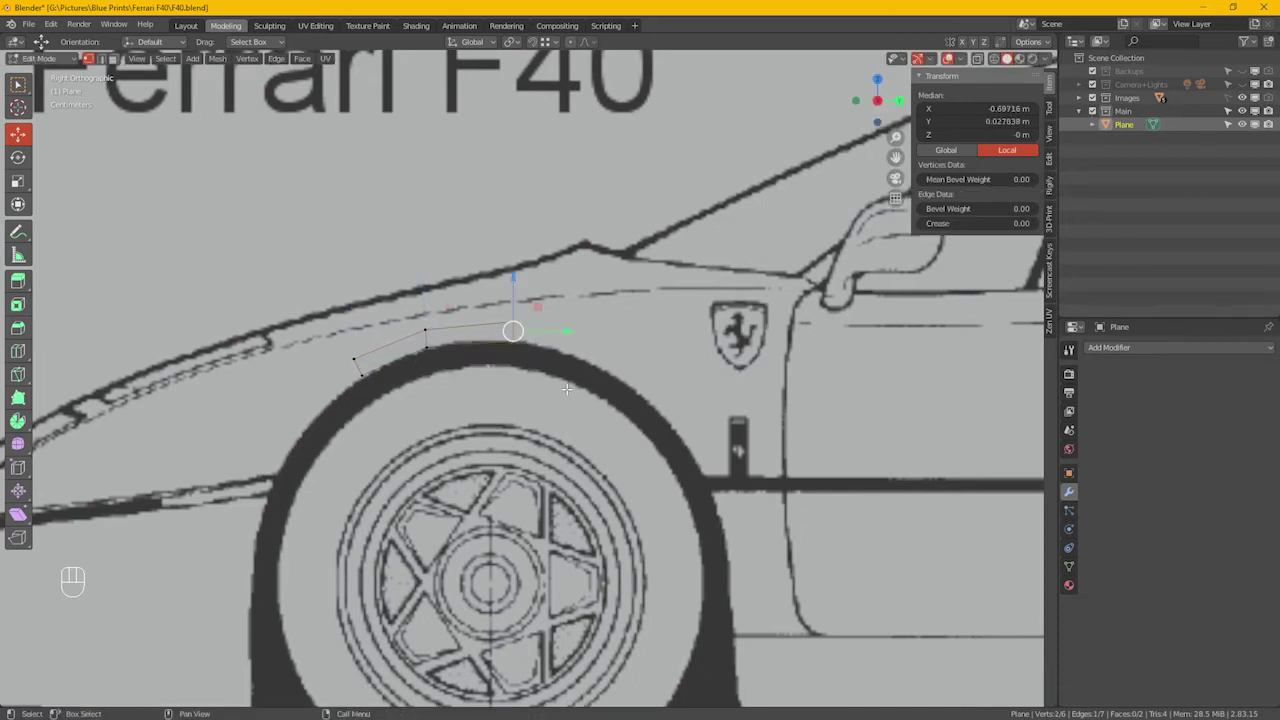
{"action": "middle_click_drag", "start_coordinate": [566, 429], "coordinate": [430, 387], "text": "shift"}
{"action": "middle_click_drag", "start_coordinate": [274, 386], "coordinate": [461, 351], "text": "shift"}
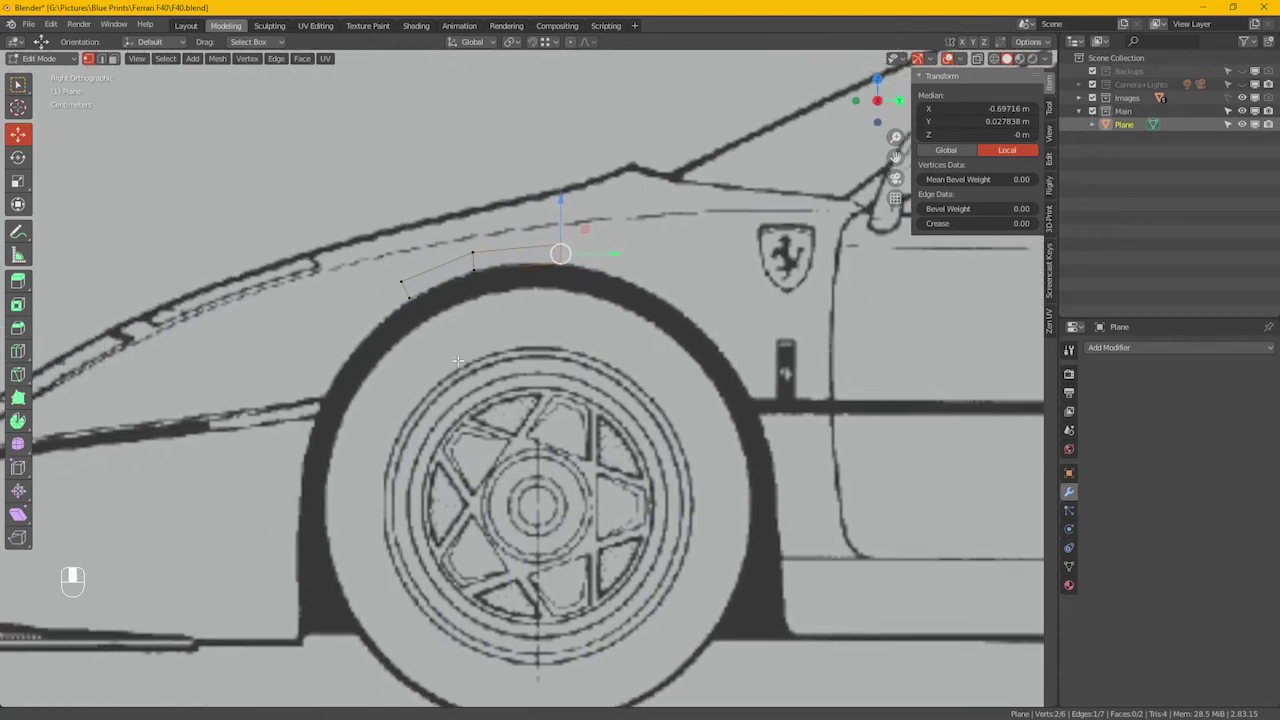
{"action": "left_click", "coordinate": [410, 298], "text": "shift"}
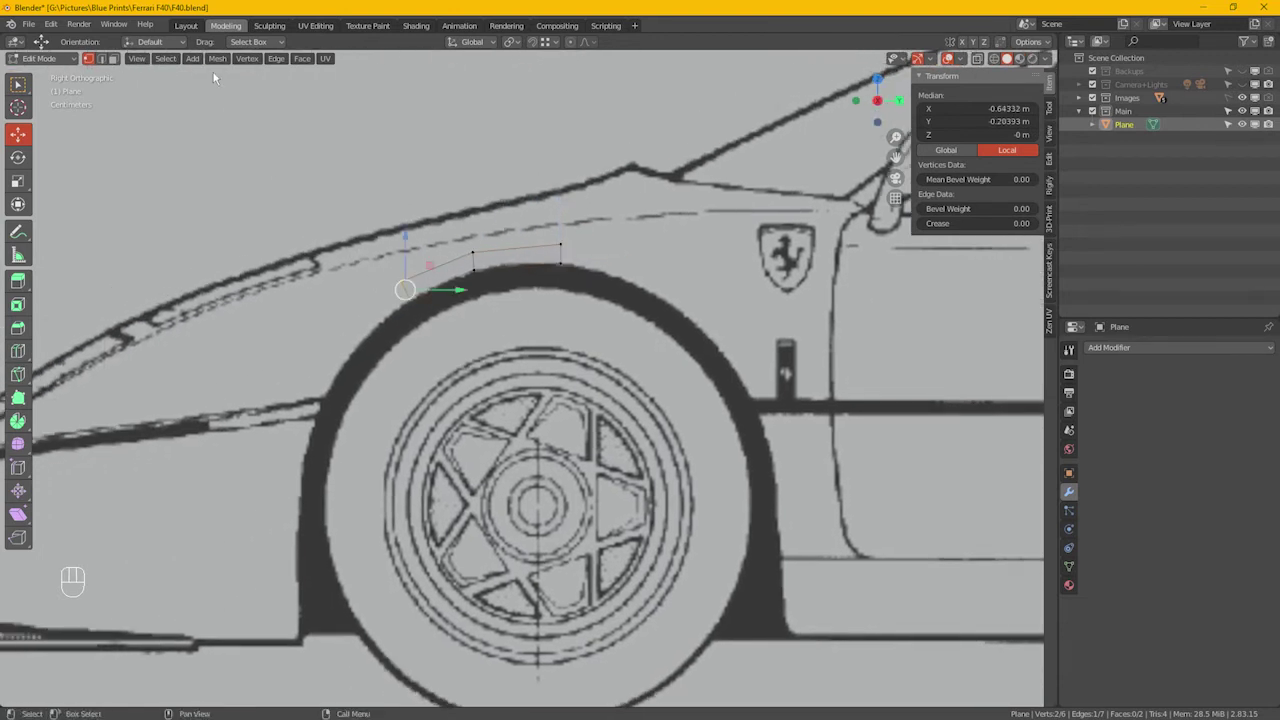
{"action": "left_click", "coordinate": [276, 58]}
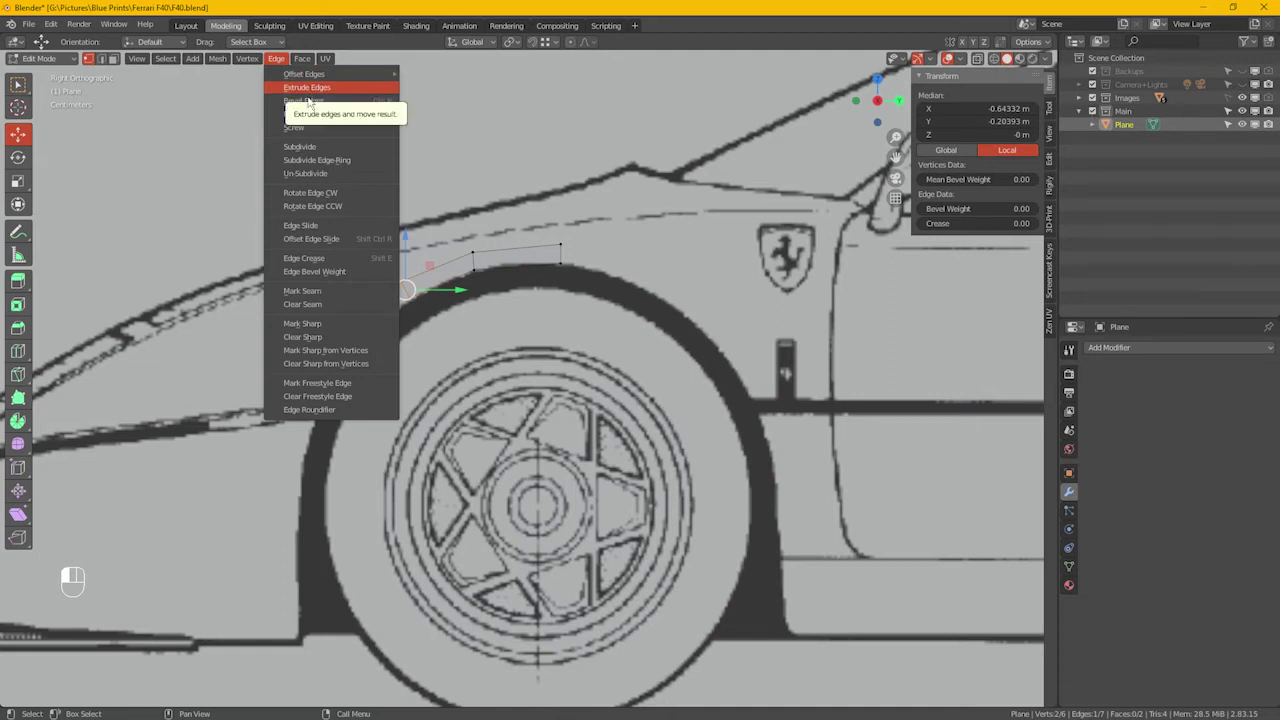
{"action": "left_click", "coordinate": [311, 90]}
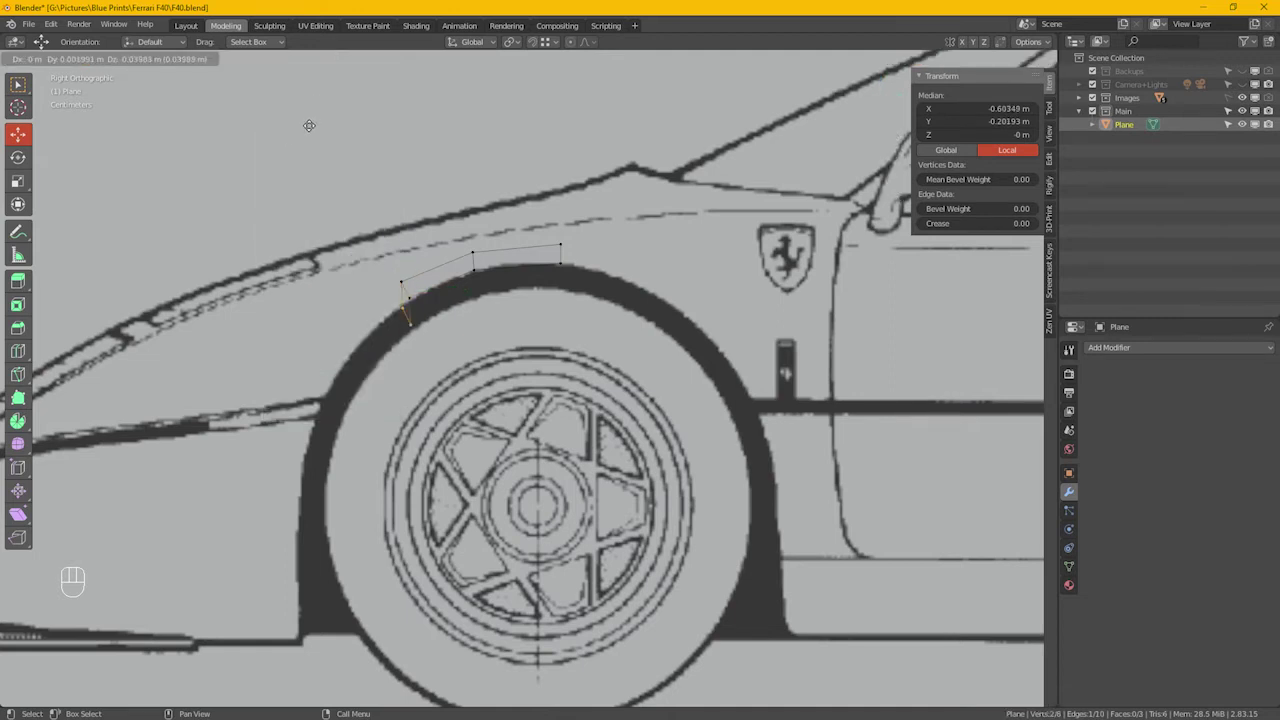
{"action": "left_click", "coordinate": [249, 150]}
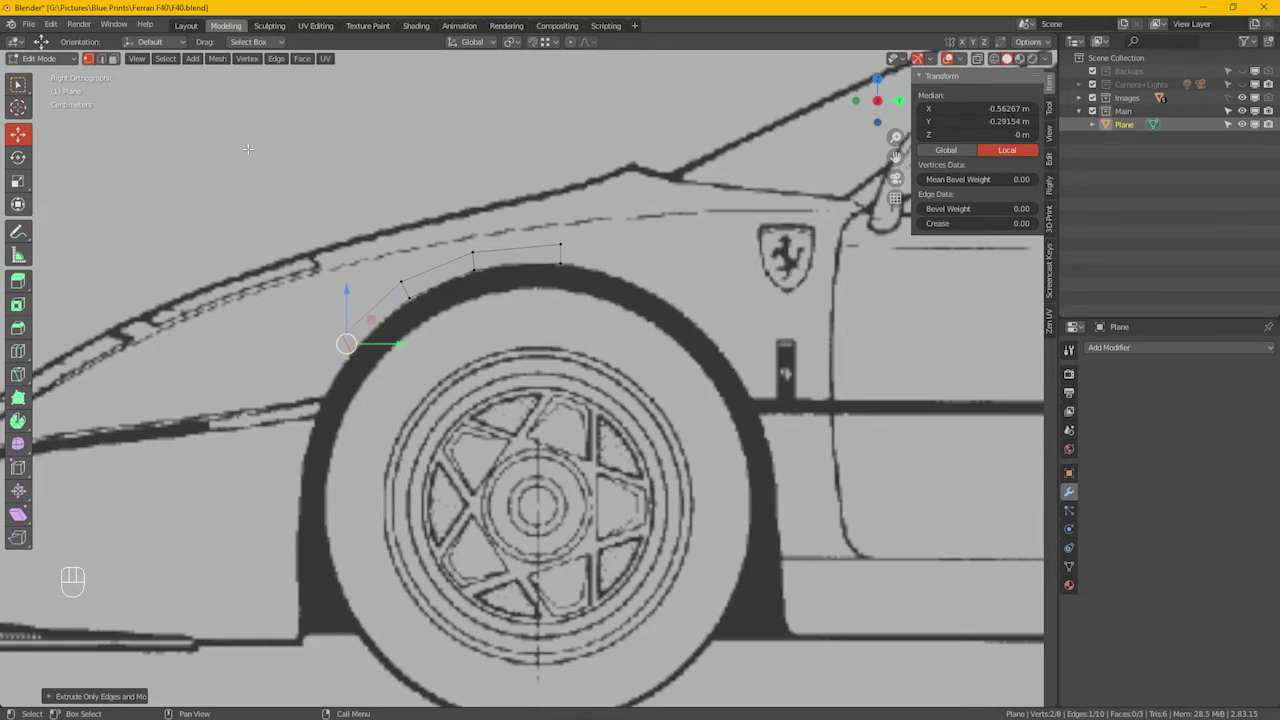
Extrude the new end edge once more down the arch to the dark body line ahead of the wheel
{"action": "left_click", "coordinate": [276, 58]}
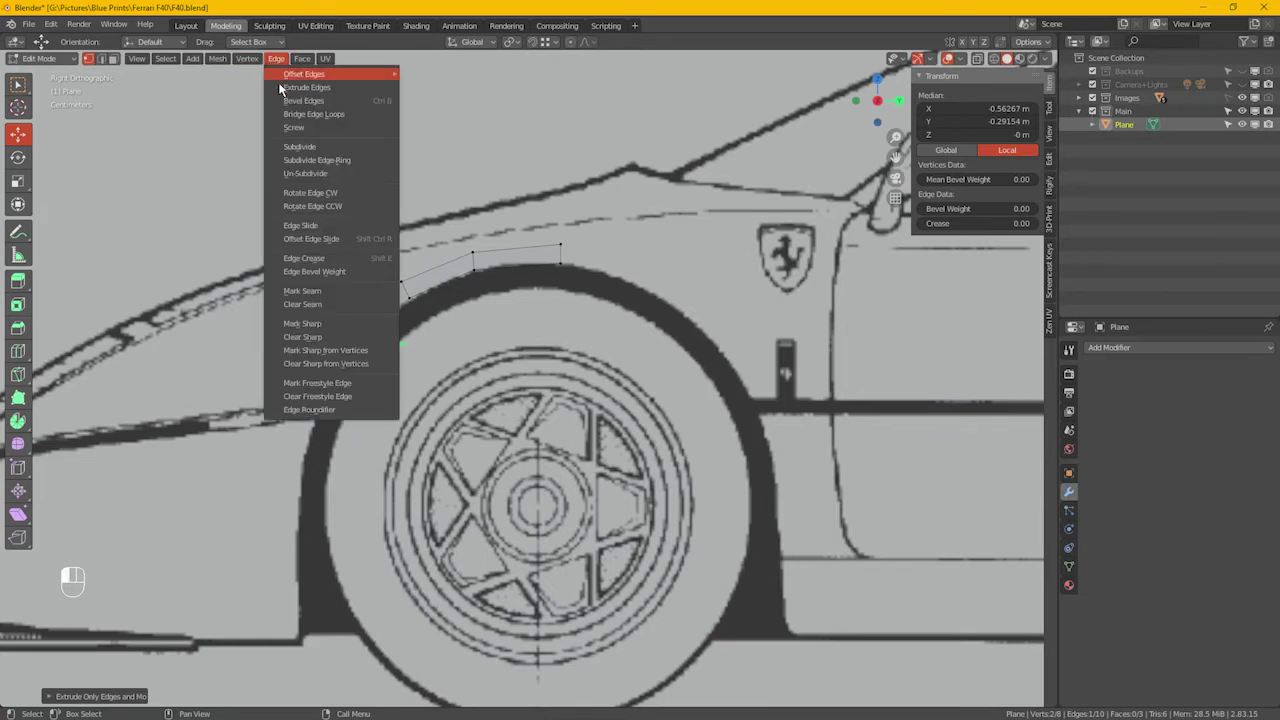
{"action": "left_click", "coordinate": [298, 89]}
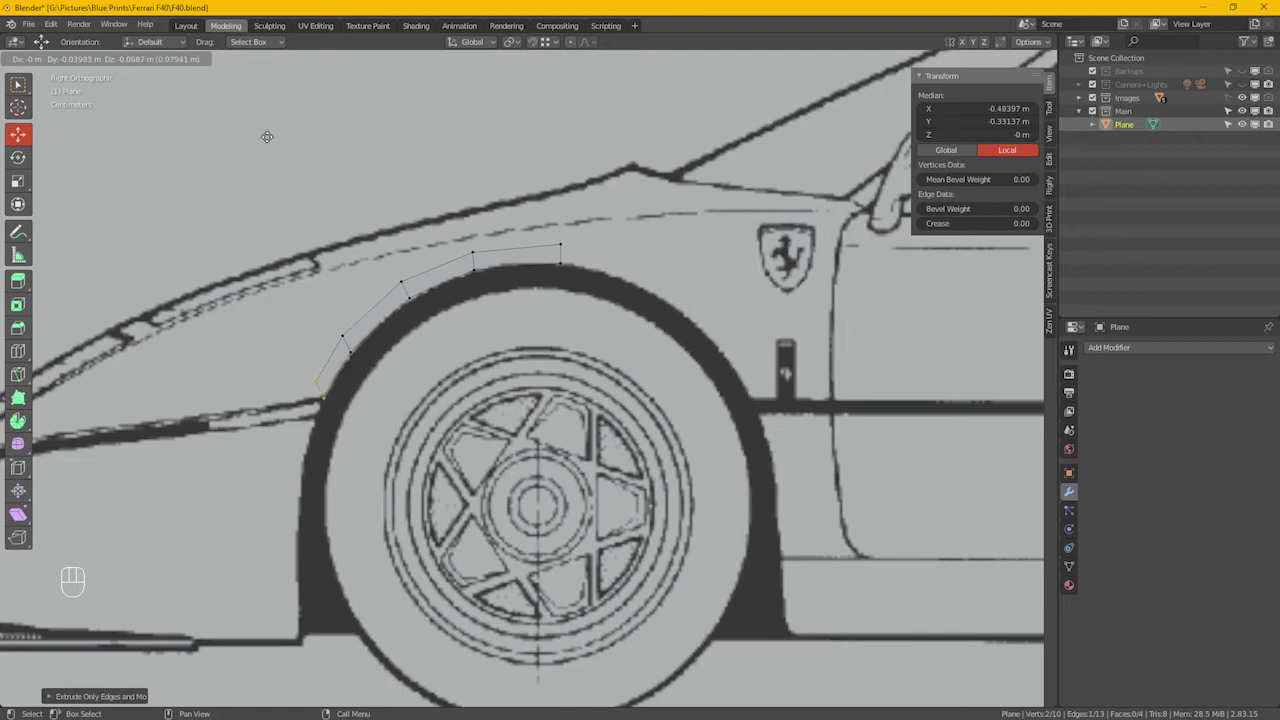
{"action": "left_click", "coordinate": [269, 137]}
Lower the strip's last outer vertex onto the body line and pull the next outer vertex away from the wheel arch
{"action": "left_click", "coordinate": [315, 382]}
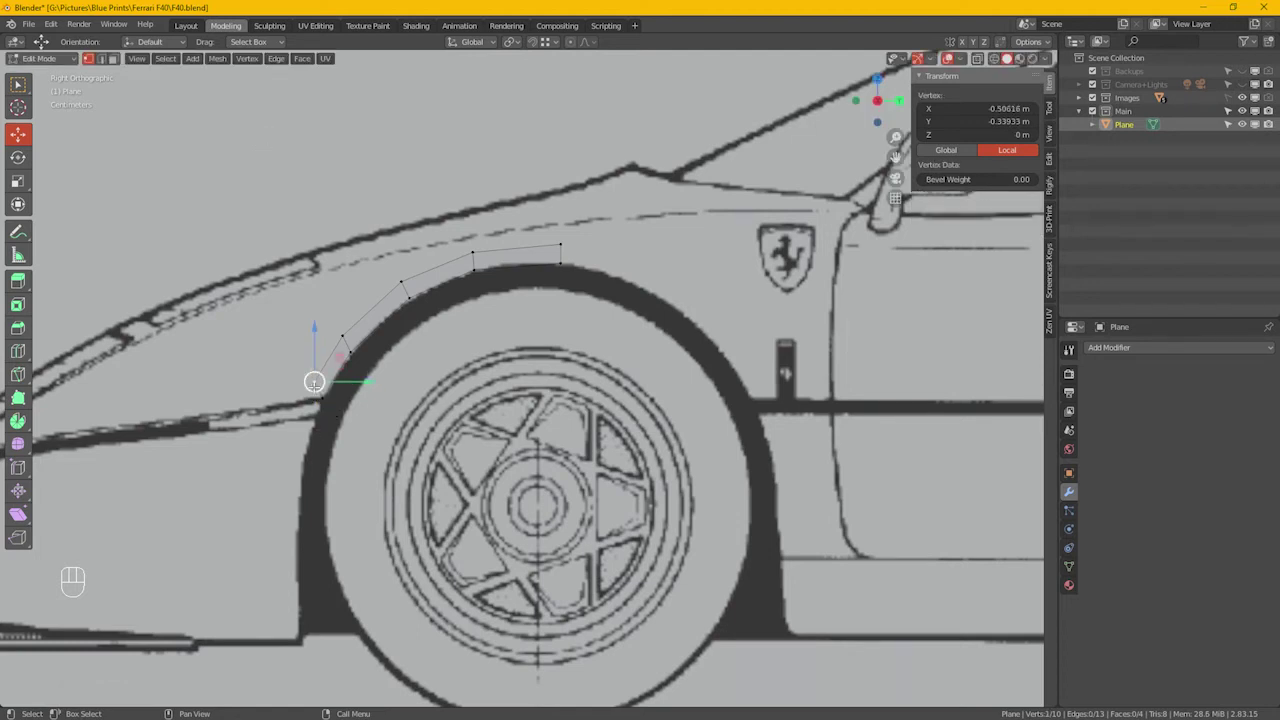
{"action": "key", "text": "g"}
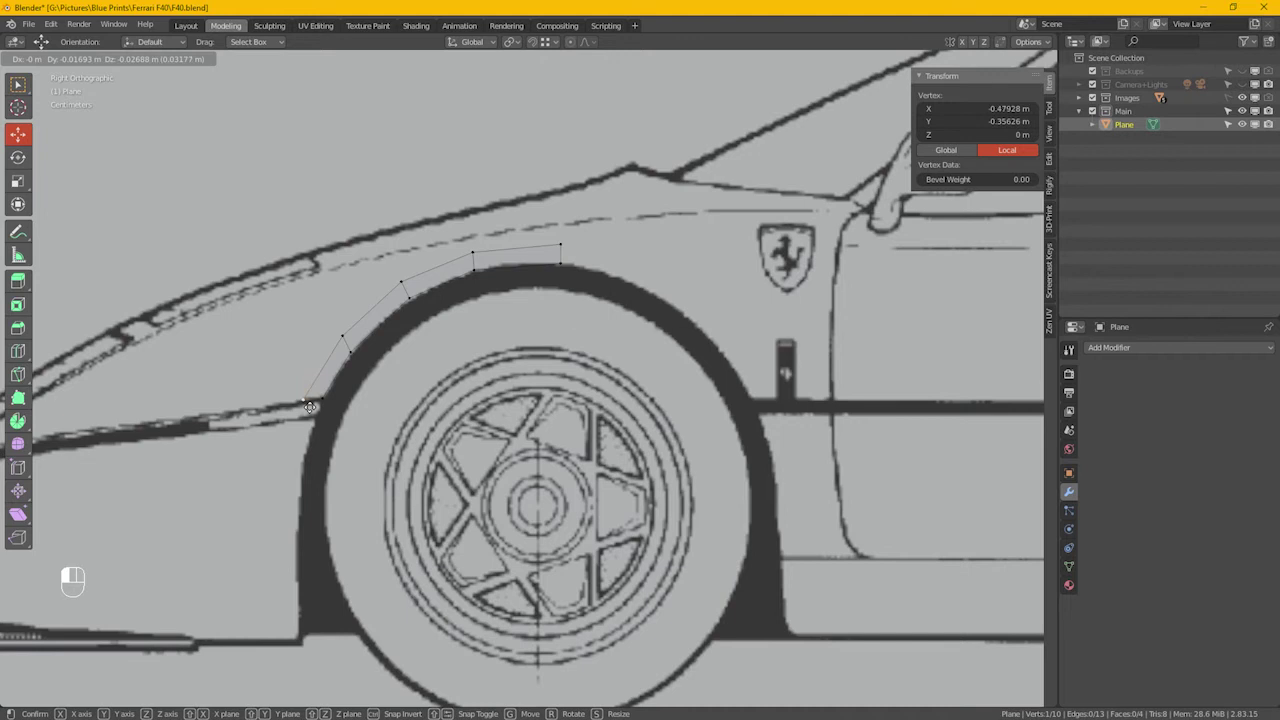
{"action": "left_click", "coordinate": [301, 400]}
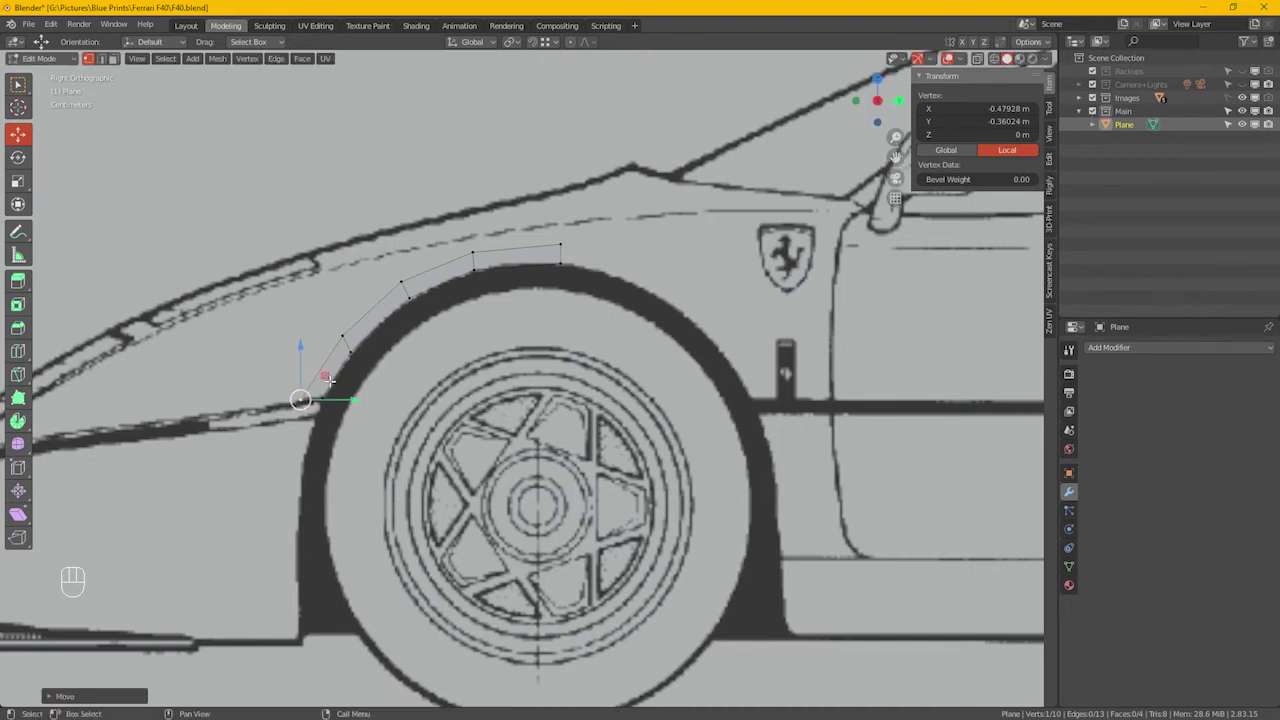
{"action": "left_click", "coordinate": [343, 337]}
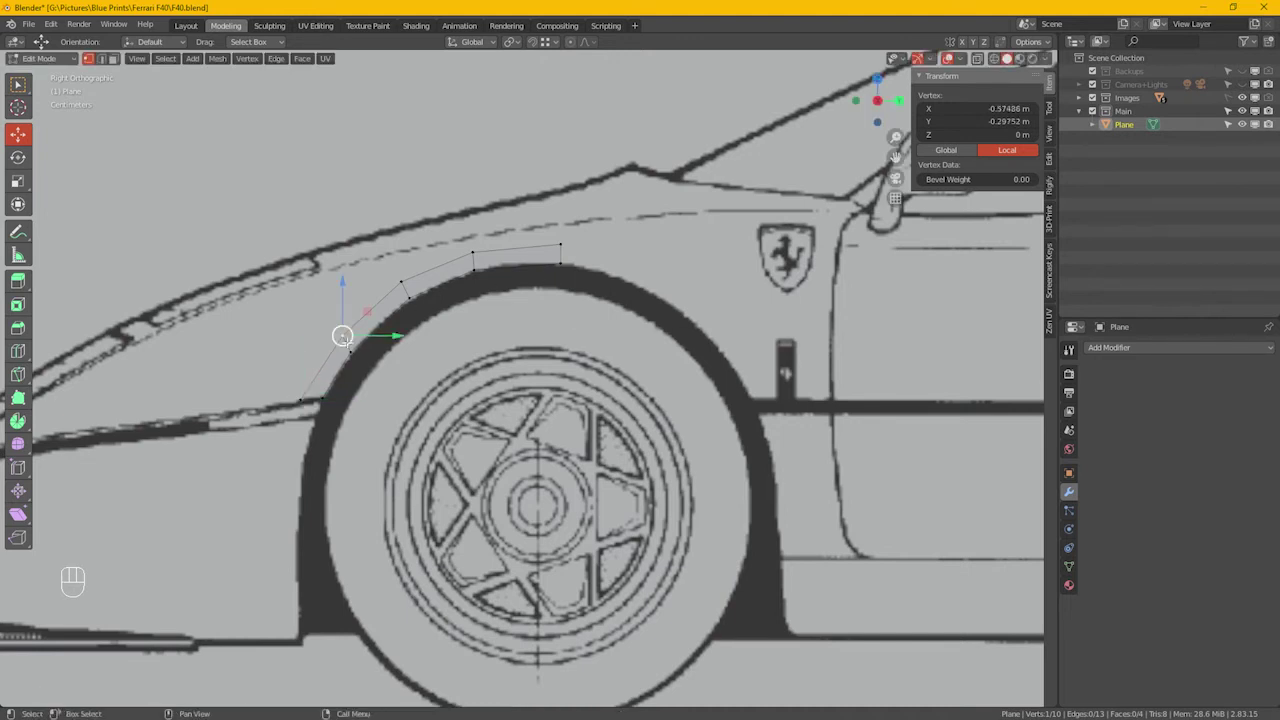
{"action": "key", "text": "g"}
{"action": "left_click", "coordinate": [336, 342]}
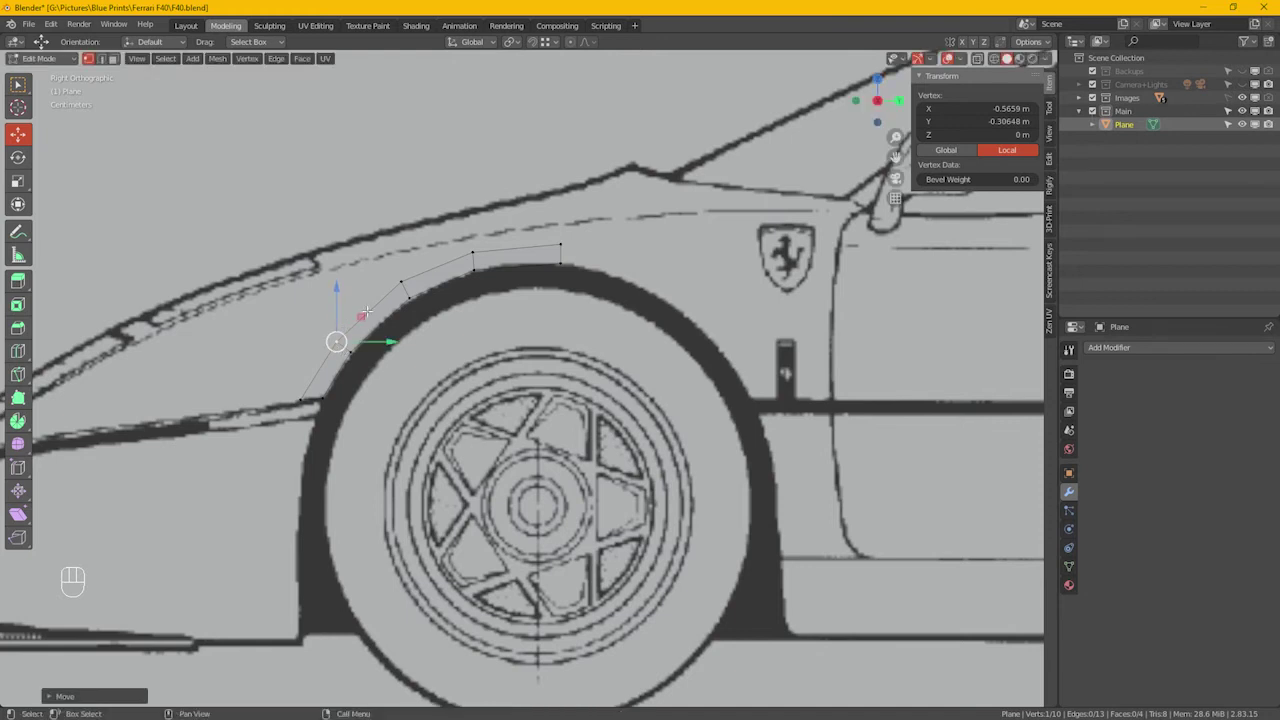
Shift the strip's third edge from the nose end forward along the wheel arch and fine-tune its upper vertex
{"action": "left_click", "coordinate": [402, 284], "text": "shift"}
{"action": "key", "text": "g"}
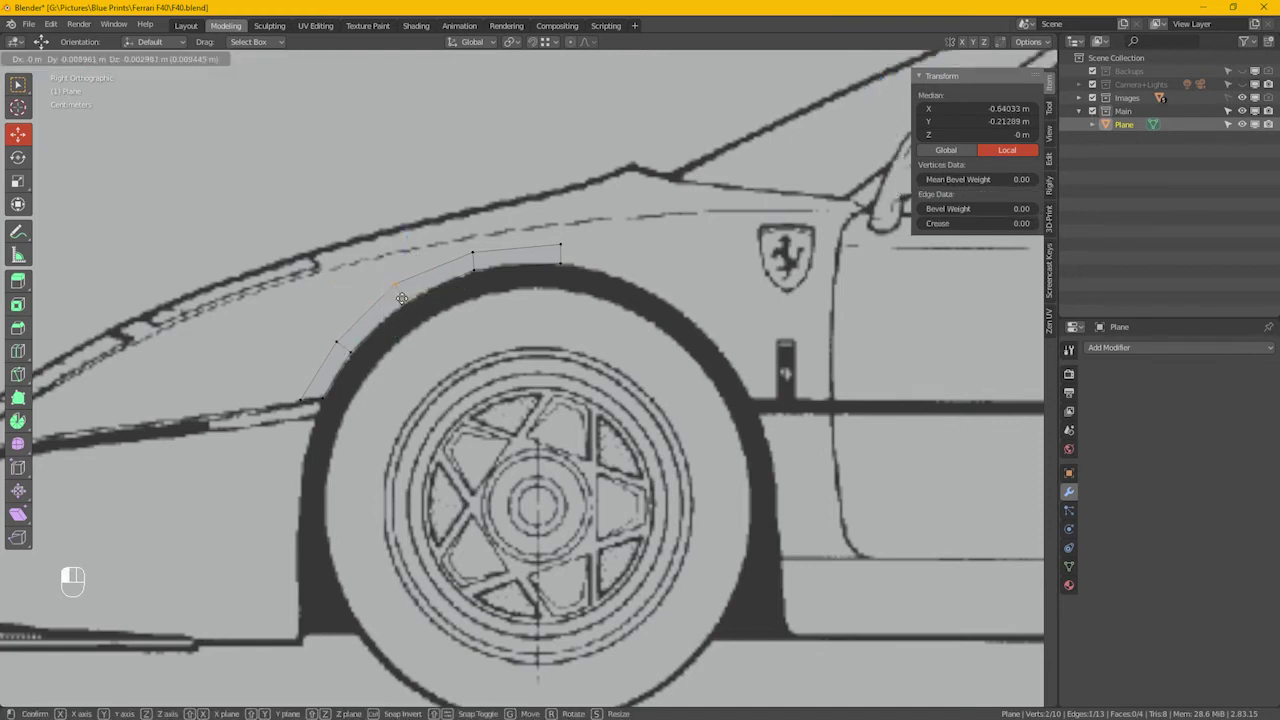
{"action": "left_click", "coordinate": [395, 293]}
{"action": "left_click", "coordinate": [394, 289]}
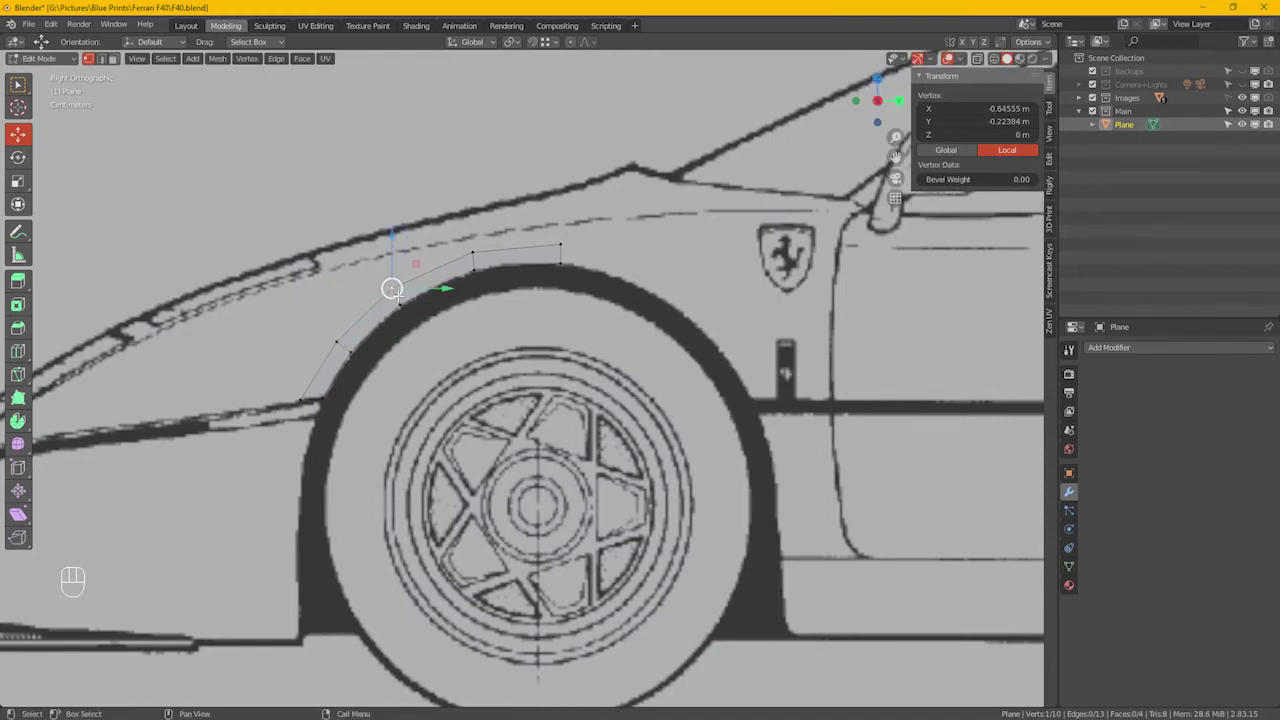
{"action": "key", "text": "g"}
{"action": "left_click", "coordinate": [396, 297]}
Adjust the upper and lower vertices of the edge just ahead of the arch's top so it stands perpendicular to the arch
{"action": "left_click", "coordinate": [476, 254]}
{"action": "key", "text": "g"}
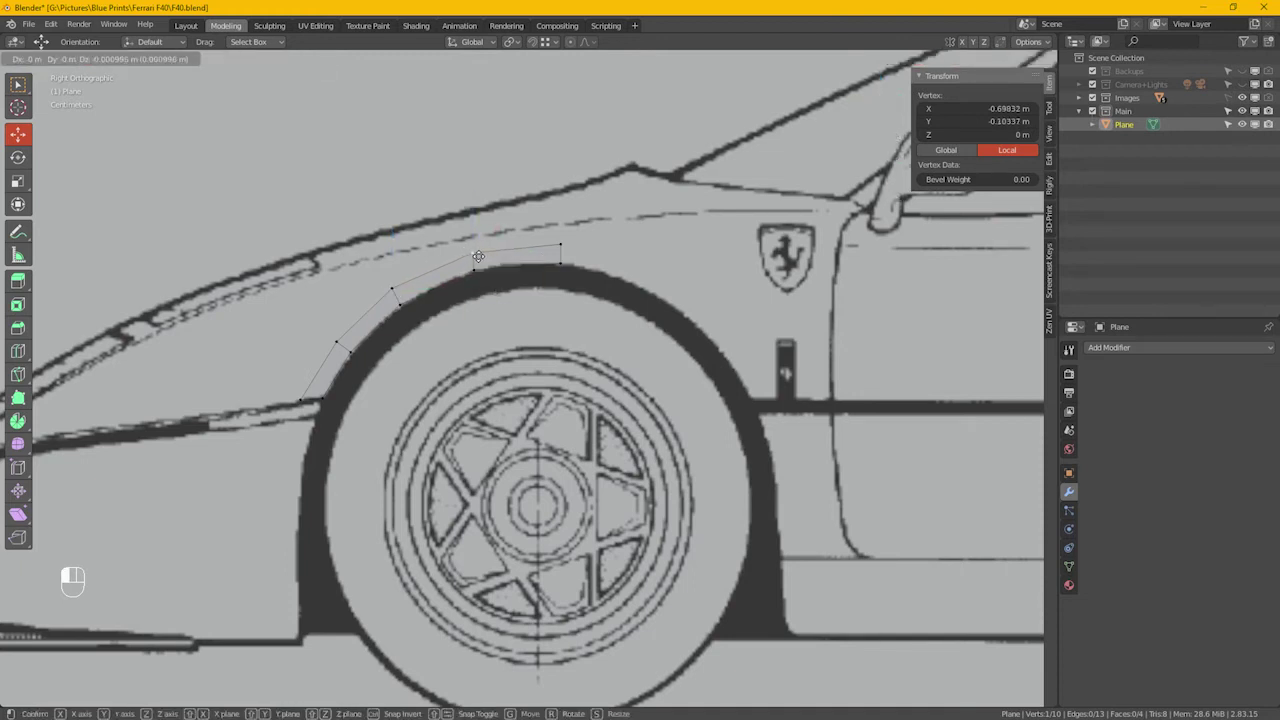
{"action": "left_click", "coordinate": [476, 256]}
{"action": "key", "text": "g"}
{"action": "left_click", "coordinate": [492, 282]}
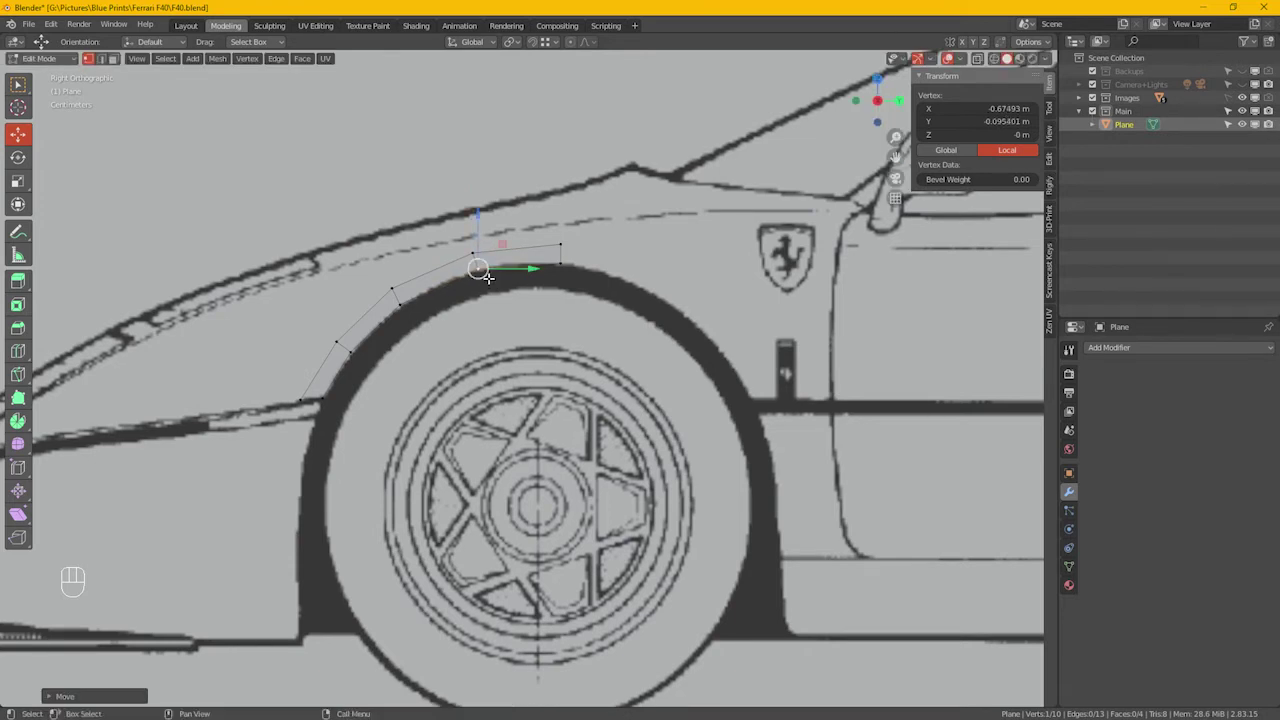
{"action": "key", "text": "ctrl+z"}
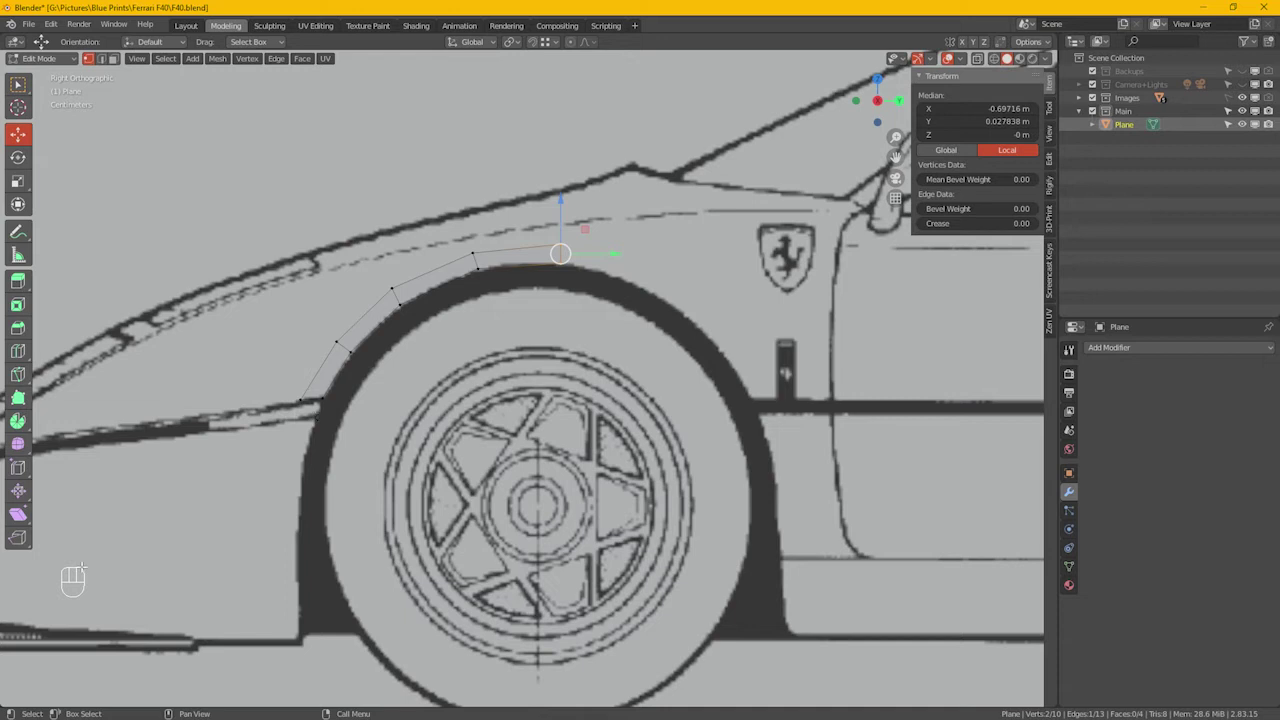
Extrude the vertices of the strip's door-side end edge rearward to about local Y 0.09 m with Extrude Vertices
{"action": "key", "text": "alt+Tab"}
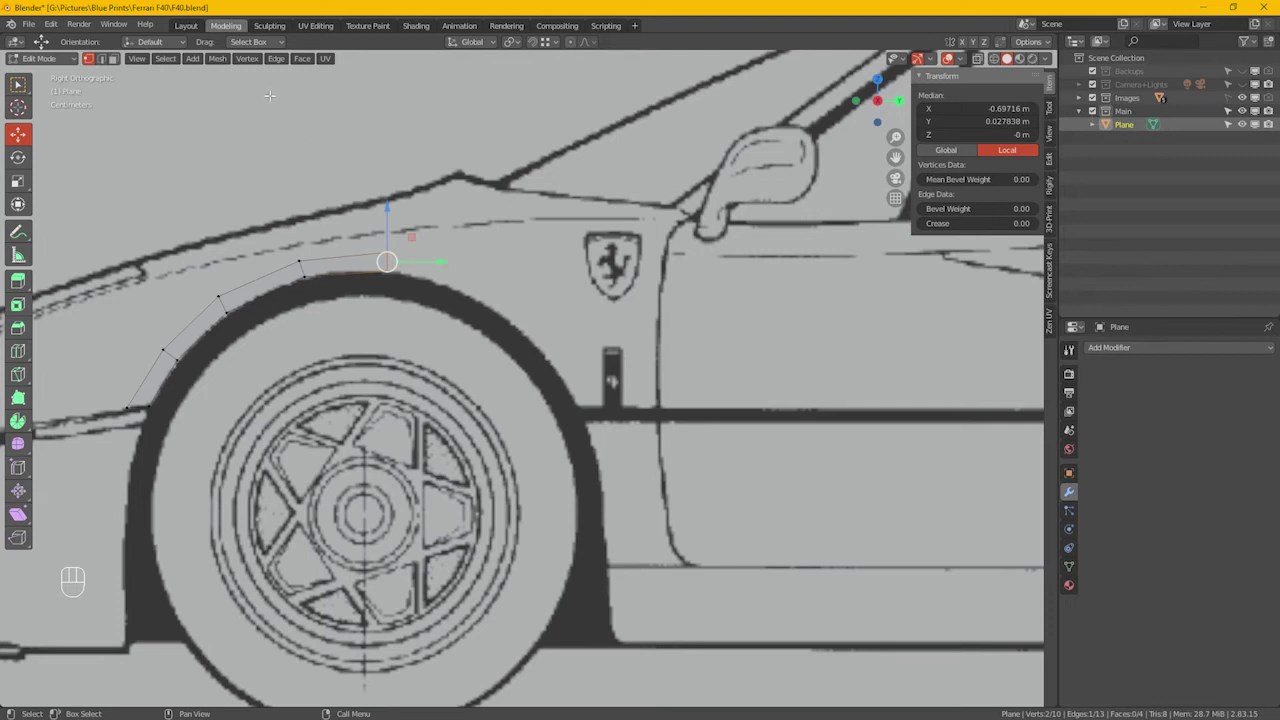
{"action": "left_click", "coordinate": [247, 58]}
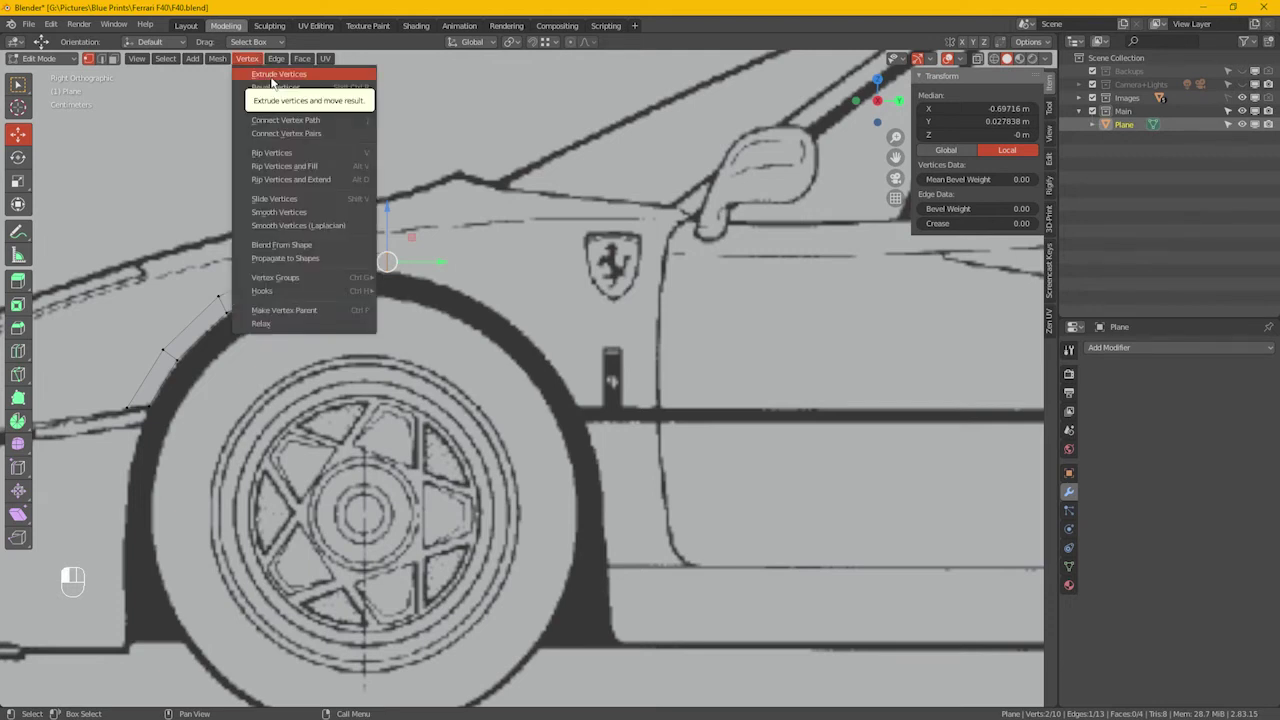
{"action": "left_click", "coordinate": [270, 76]}
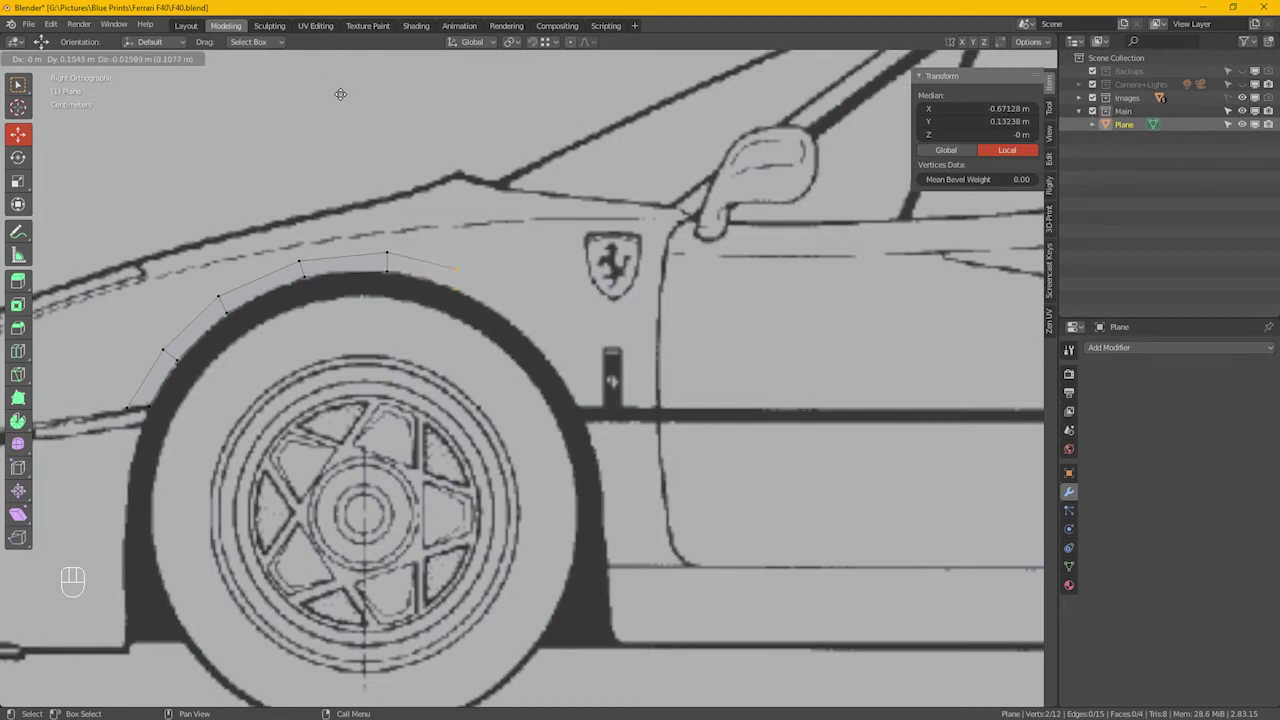
{"action": "left_click", "coordinate": [313, 73]}
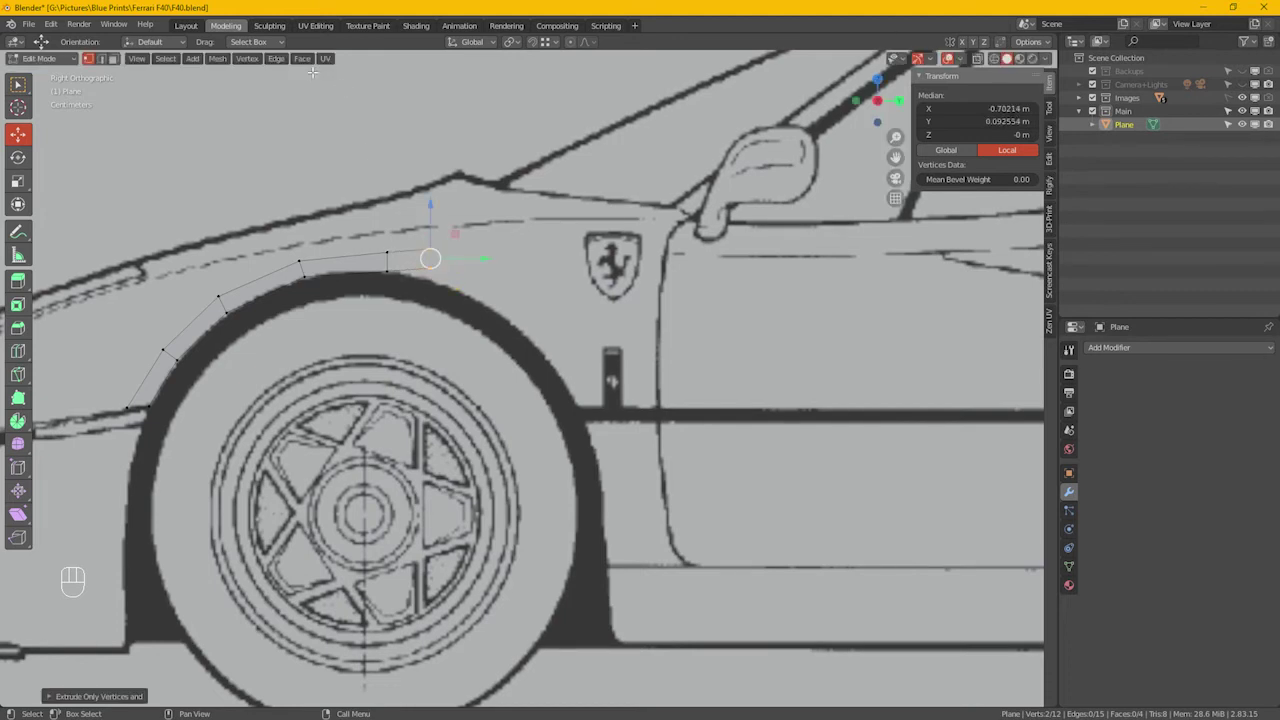
Turn on X-ray display for the viewport while working around the strip's end above the wheel arch
{"action": "scroll", "coordinate": [455, 260], "scroll_direction": "up", "scroll_amount": 5}
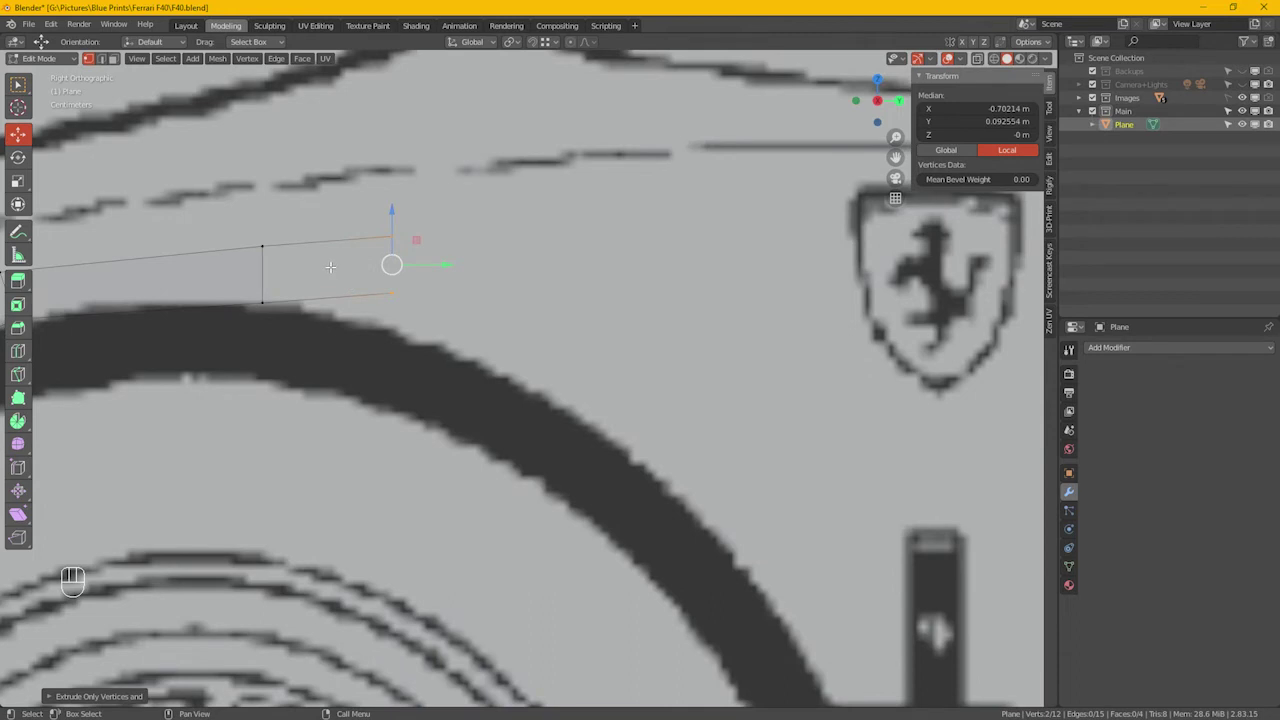
{"action": "key", "text": "alt+z"}
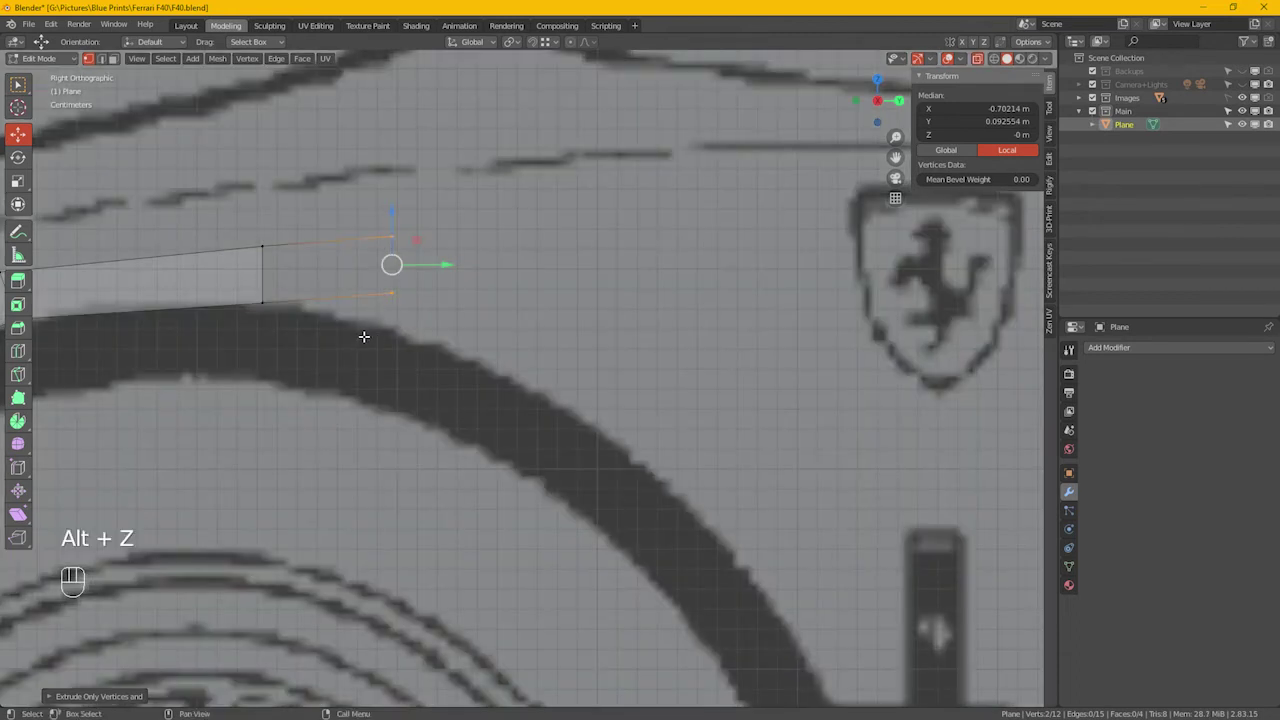
{"action": "key", "text": "alt+z"}
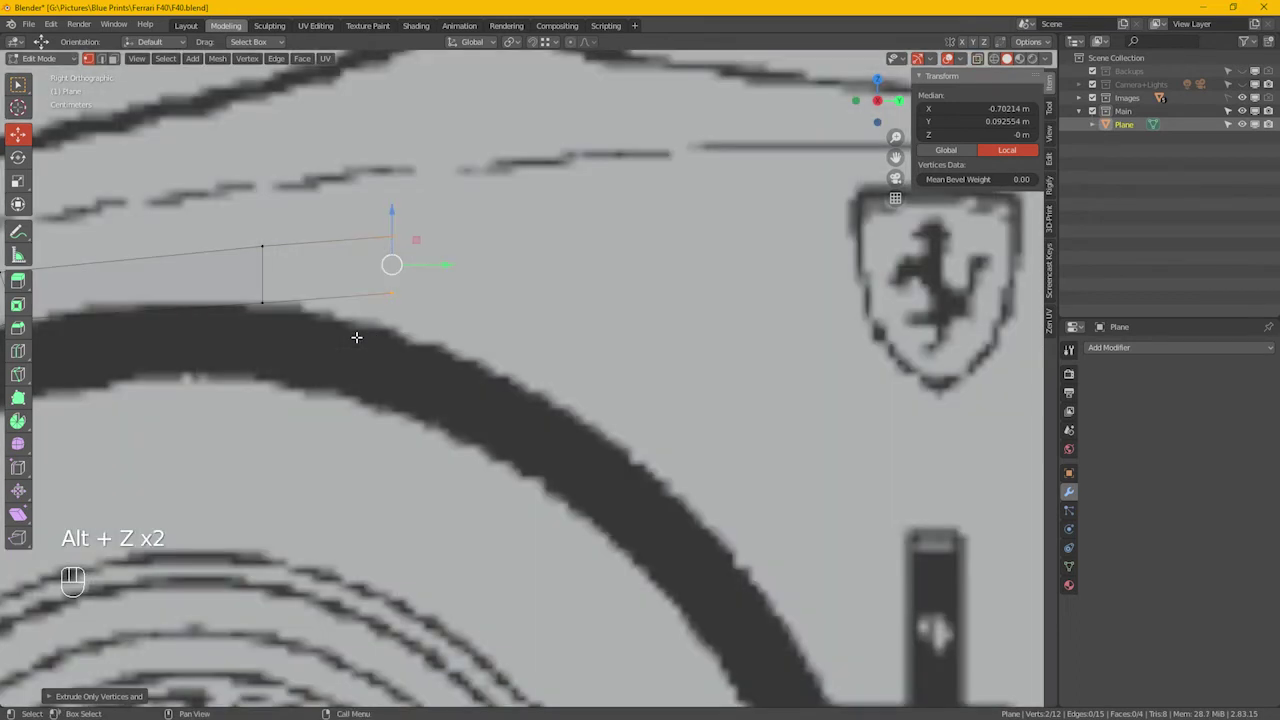
{"action": "middle_click_drag", "start_coordinate": [389, 334], "coordinate": [479, 330], "text": "shift"}
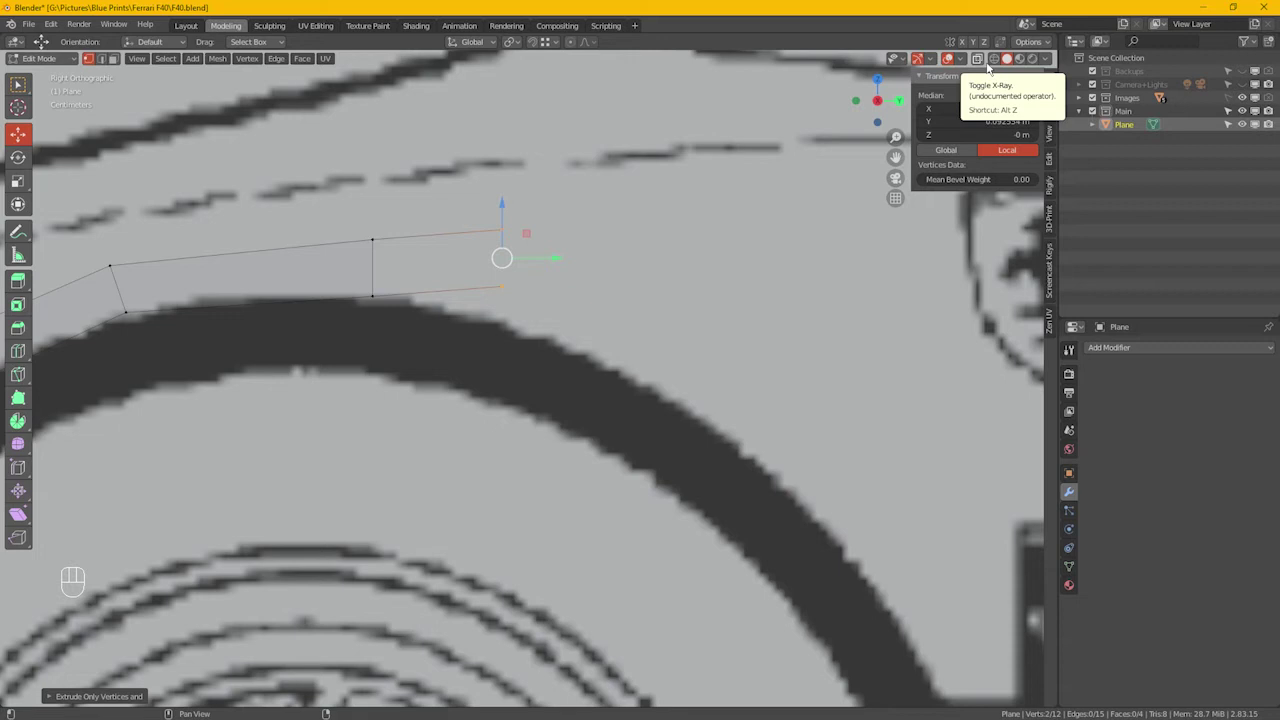
{"action": "left_click", "coordinate": [987, 66]}
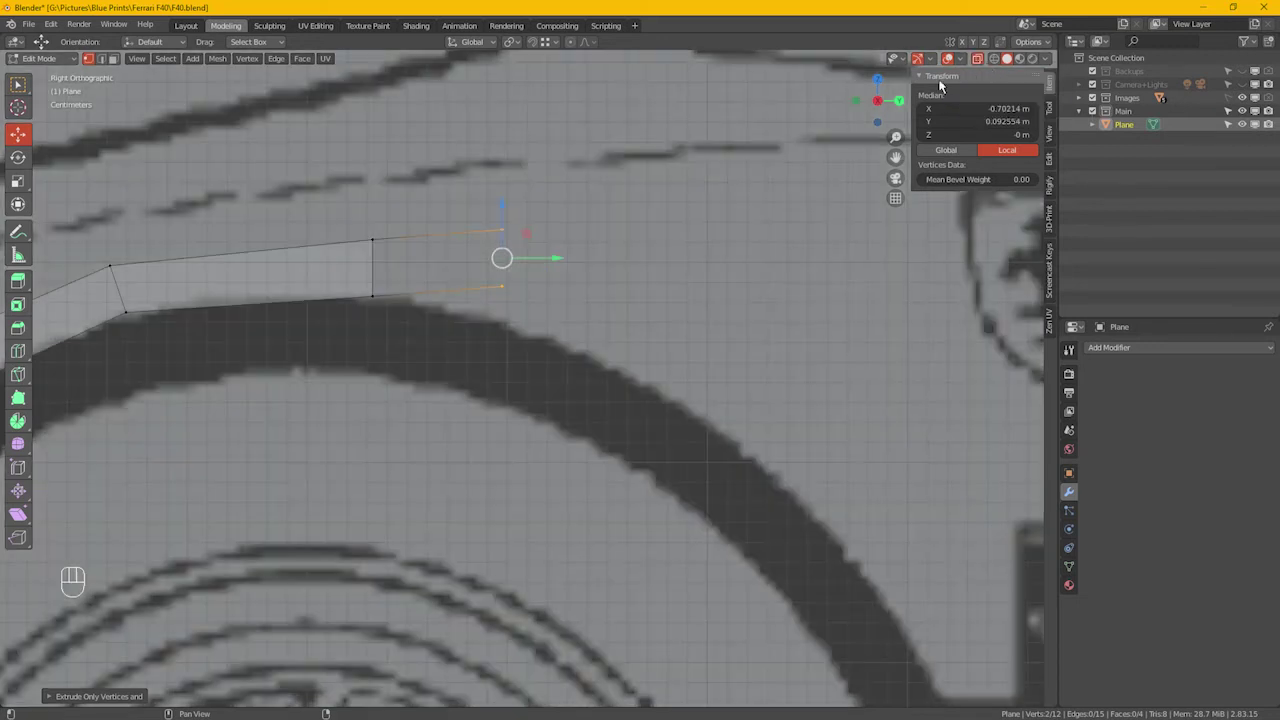
{"action": "scroll", "coordinate": [420, 285], "scroll_direction": "down", "scroll_amount": 1}
{"action": "scroll", "coordinate": [420, 285], "scroll_direction": "down", "scroll_amount": 3}
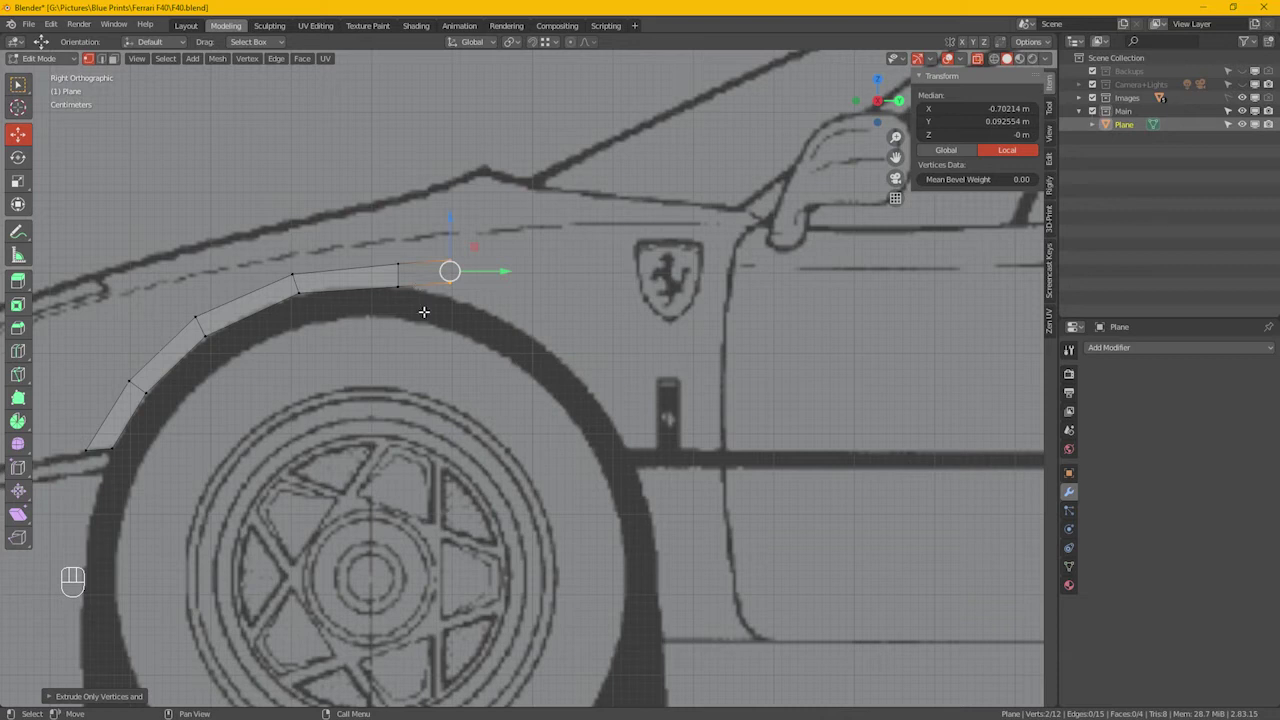
{"action": "middle_click_drag", "start_coordinate": [420, 340], "coordinate": [498, 340], "text": "shift"}
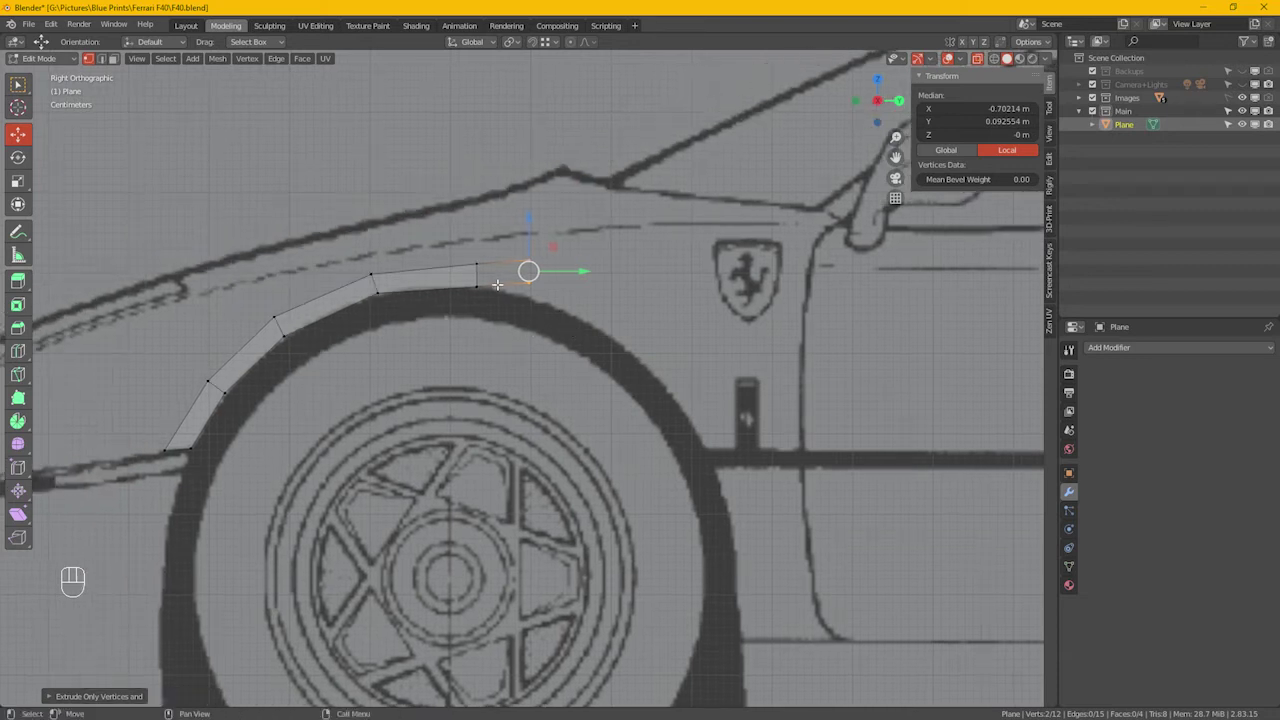
Undo the vertex extrusion and extrude the strip's door-side end edge along the arch to about local Y 0.127 m with Extrude Edges
{"action": "scroll", "coordinate": [490, 285], "scroll_direction": "up", "scroll_amount": 3}
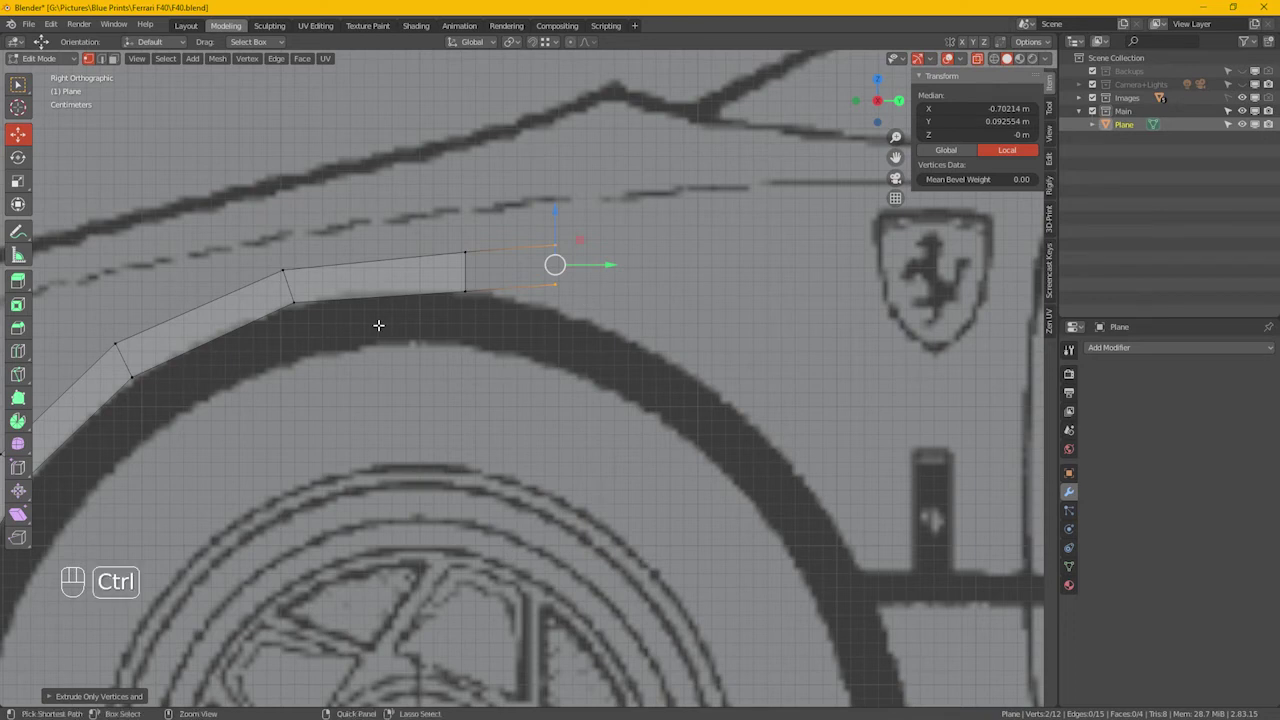
{"action": "key", "text": "ctrl+z"}
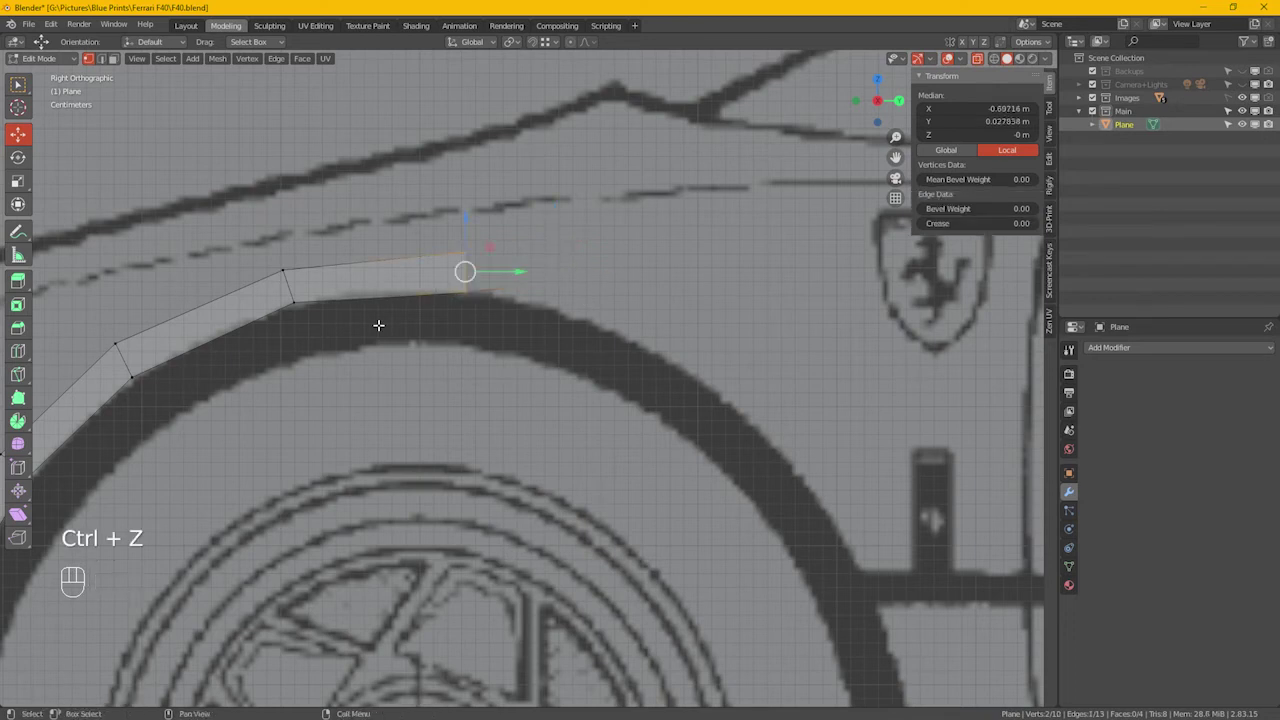
{"action": "left_click", "coordinate": [282, 60]}
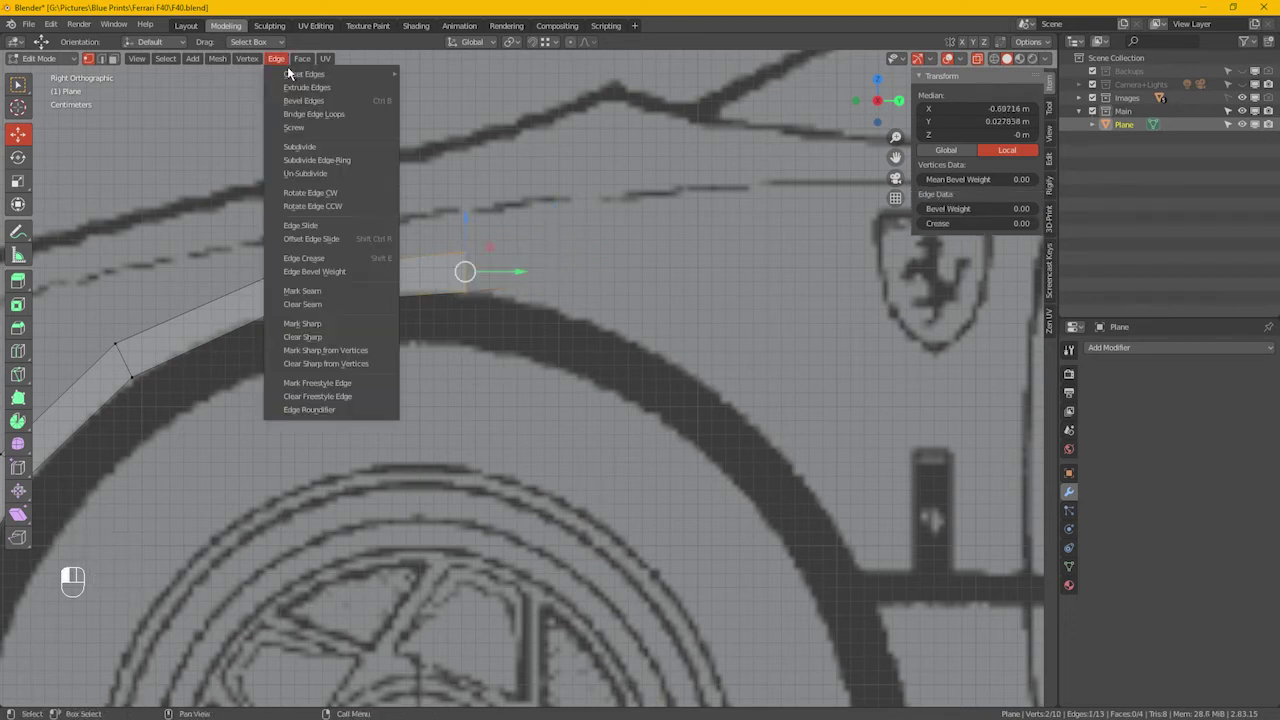
{"action": "left_click", "coordinate": [298, 87]}
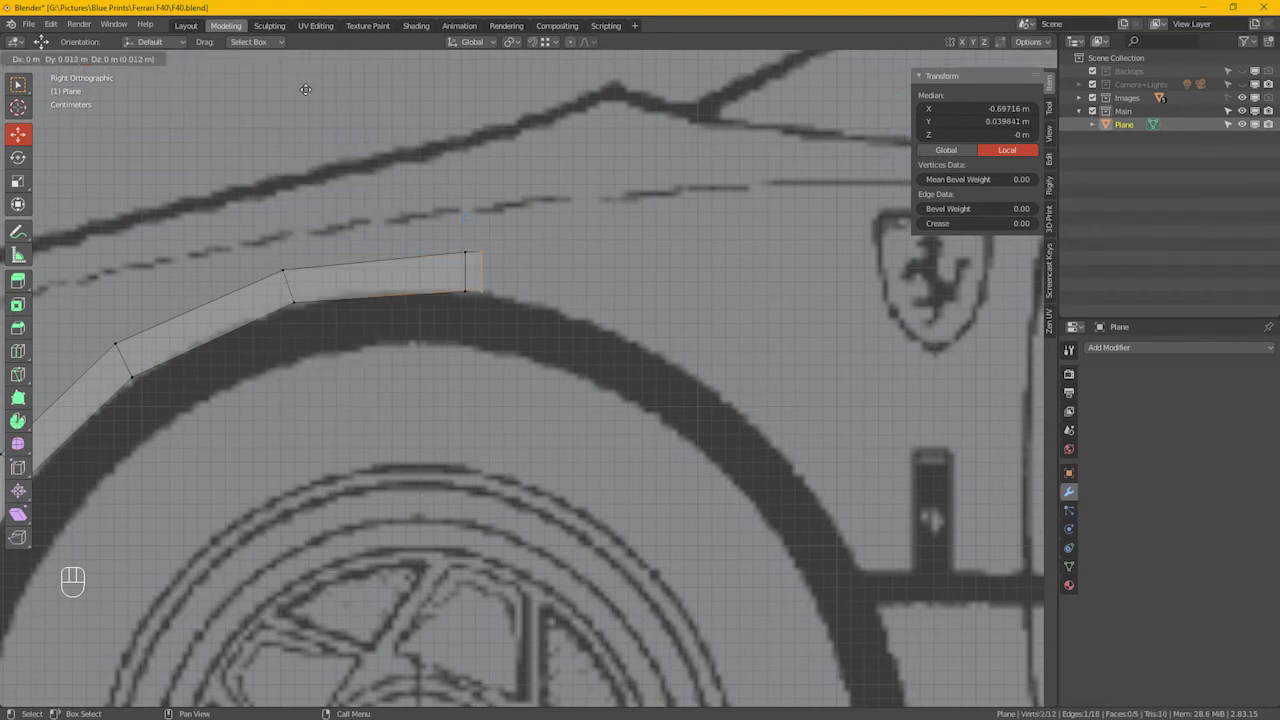
{"action": "left_click", "coordinate": [426, 121]}
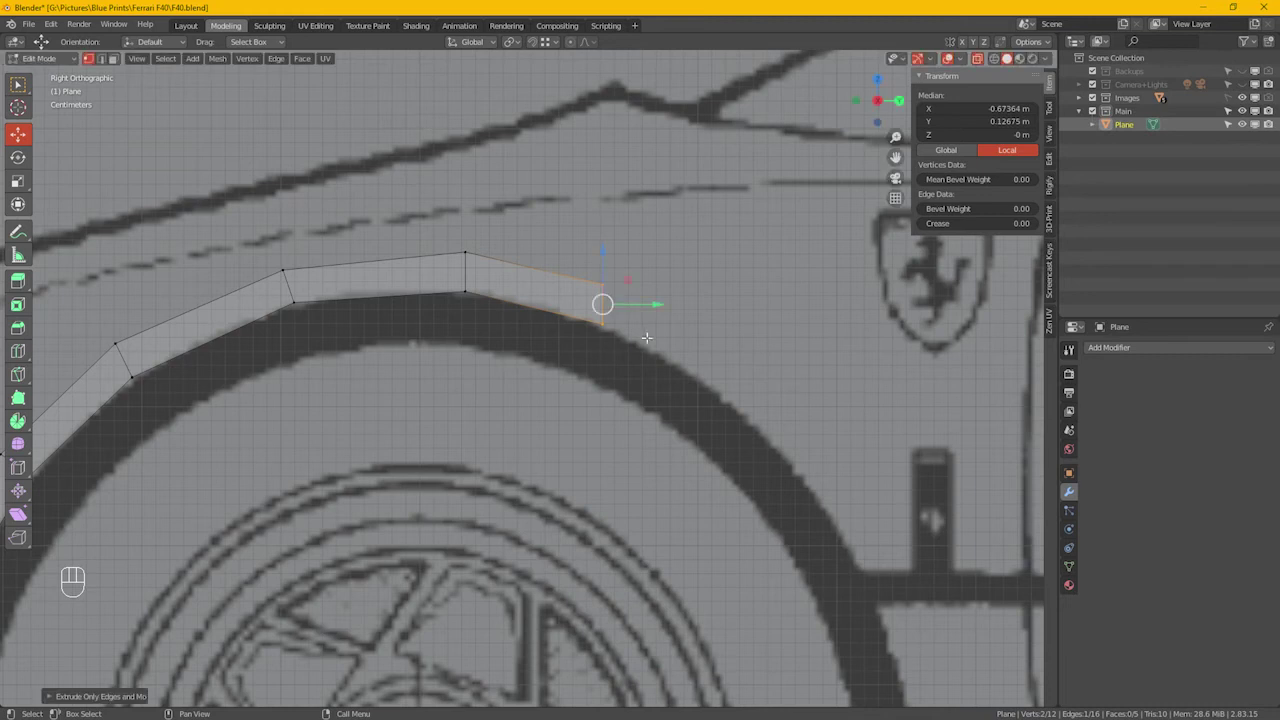
Place the new end edge perpendicular to the arch and shift the preceding edge's upper vertex rearward to about local Y 0.032 m
{"action": "scroll", "coordinate": [658, 338], "scroll_direction": "down", "scroll_amount": 2}
{"action": "middle_click_drag", "start_coordinate": [676, 370], "coordinate": [447, 272], "text": "shift"}
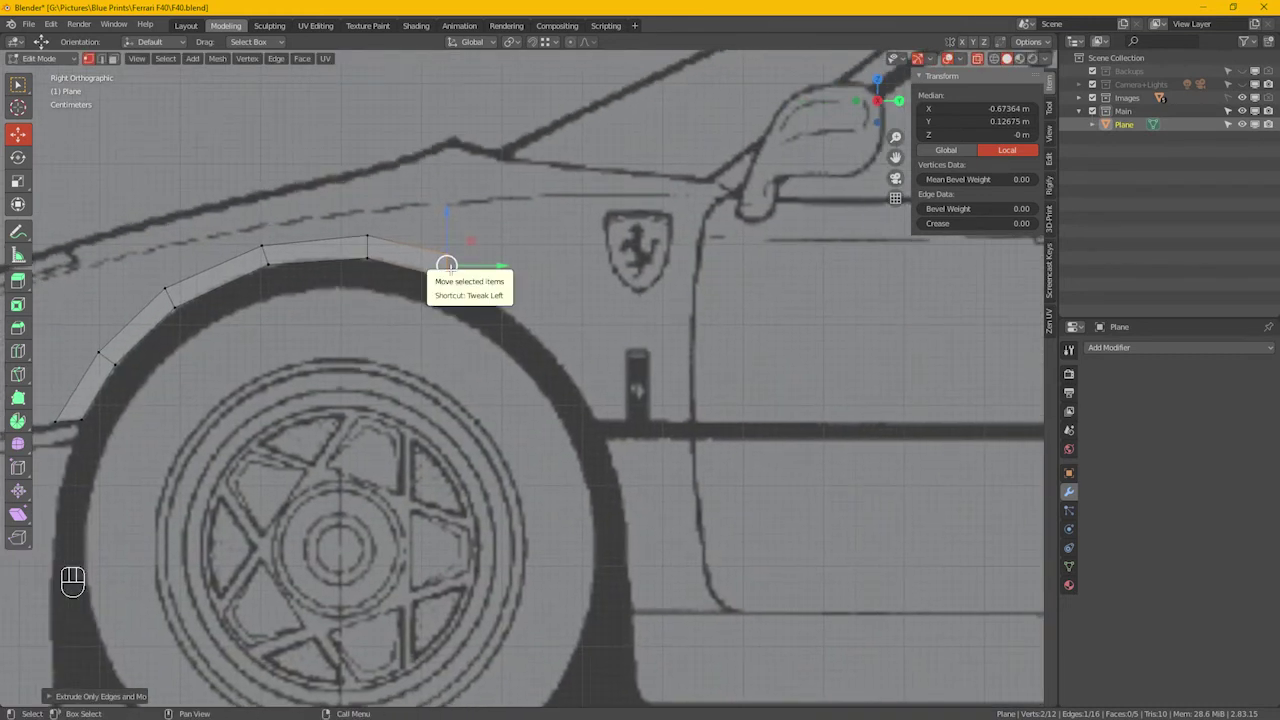
{"action": "left_click_drag", "start_coordinate": [447, 272], "coordinate": [483, 267]}
{"action": "left_click", "coordinate": [465, 263]}
{"action": "left_click", "coordinate": [367, 236]}
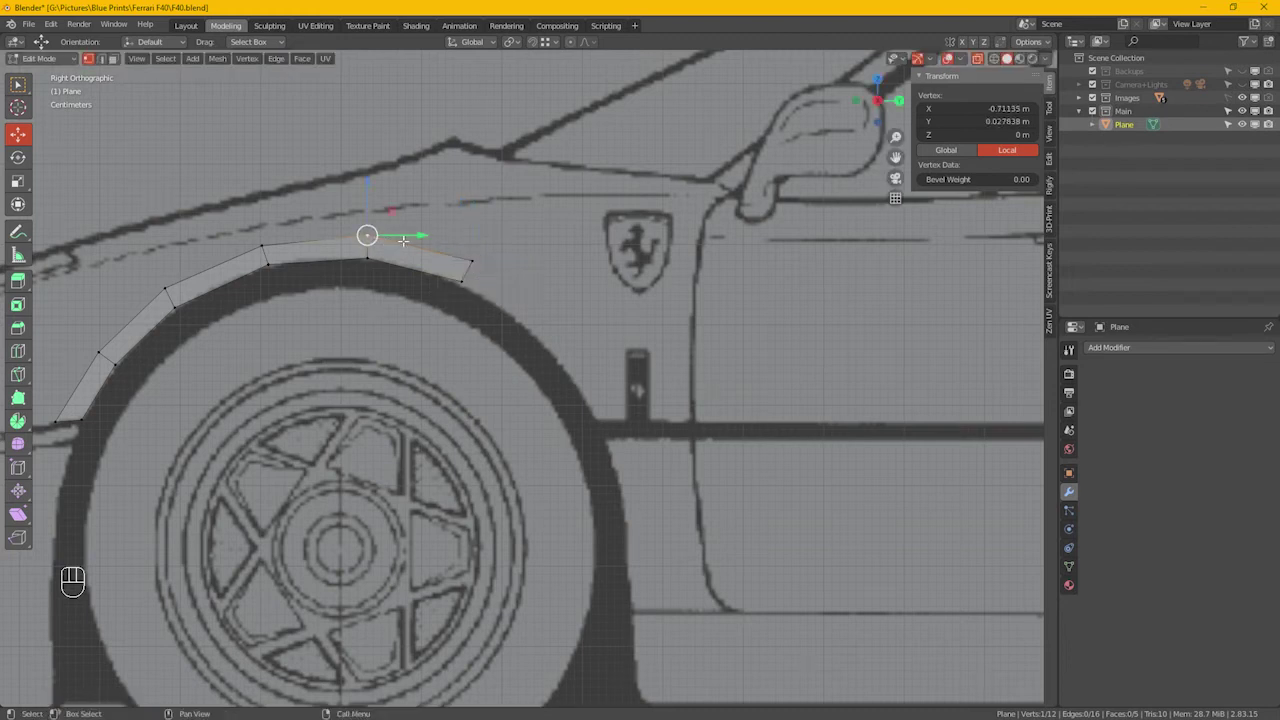
{"action": "left_click_drag", "start_coordinate": [405, 238], "coordinate": [410, 244]}
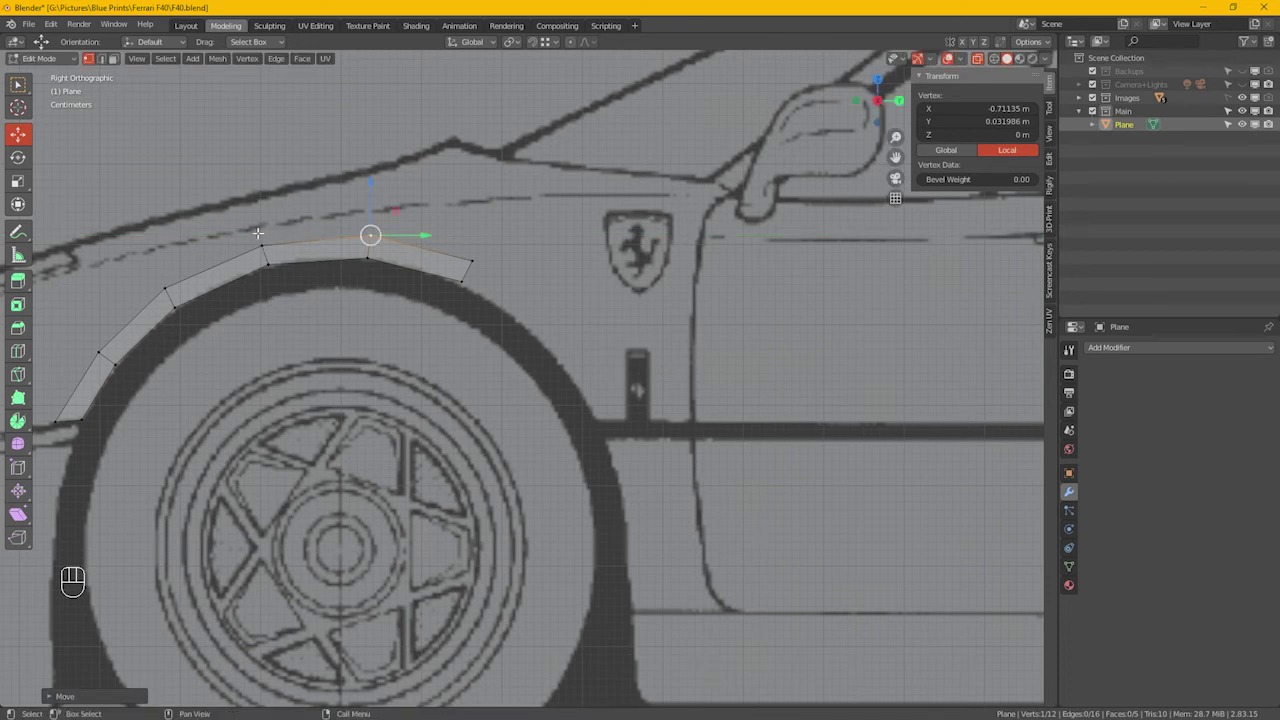
{"action": "left_click", "coordinate": [268, 265]}
{"action": "key", "text": "g"}
{"action": "key", "text": "y"}
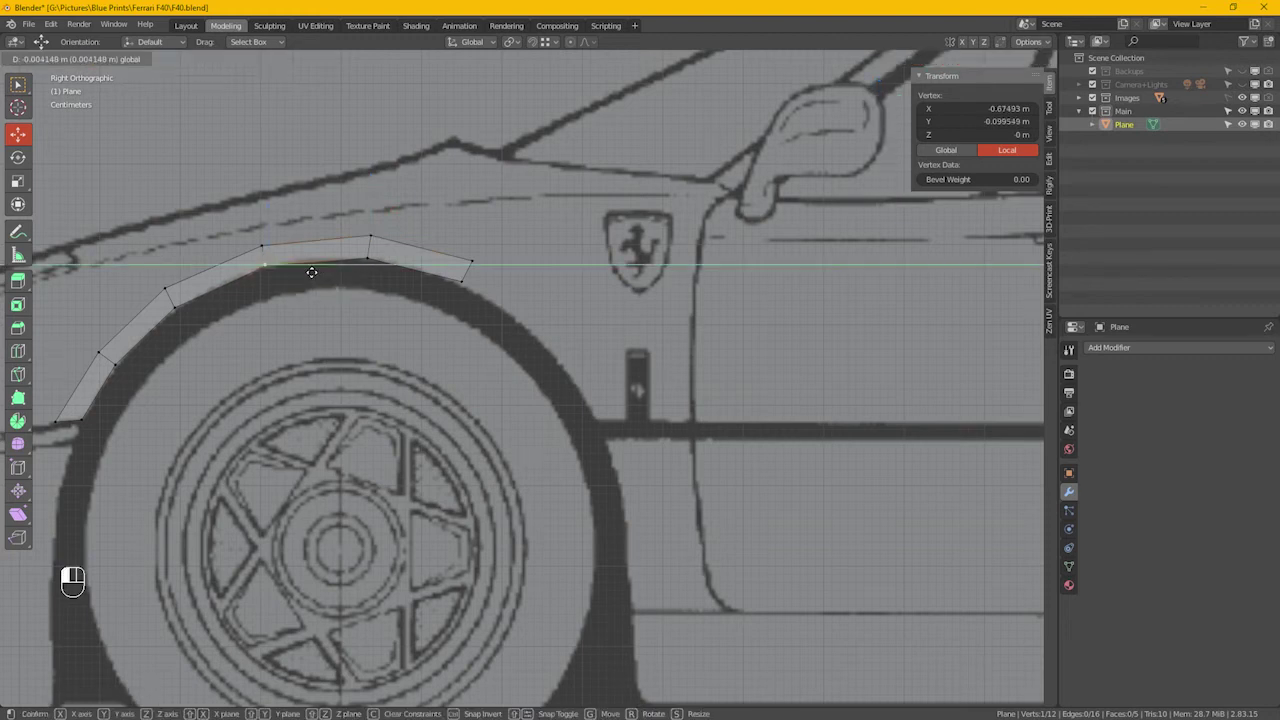
{"action": "left_click", "coordinate": [313, 272]}
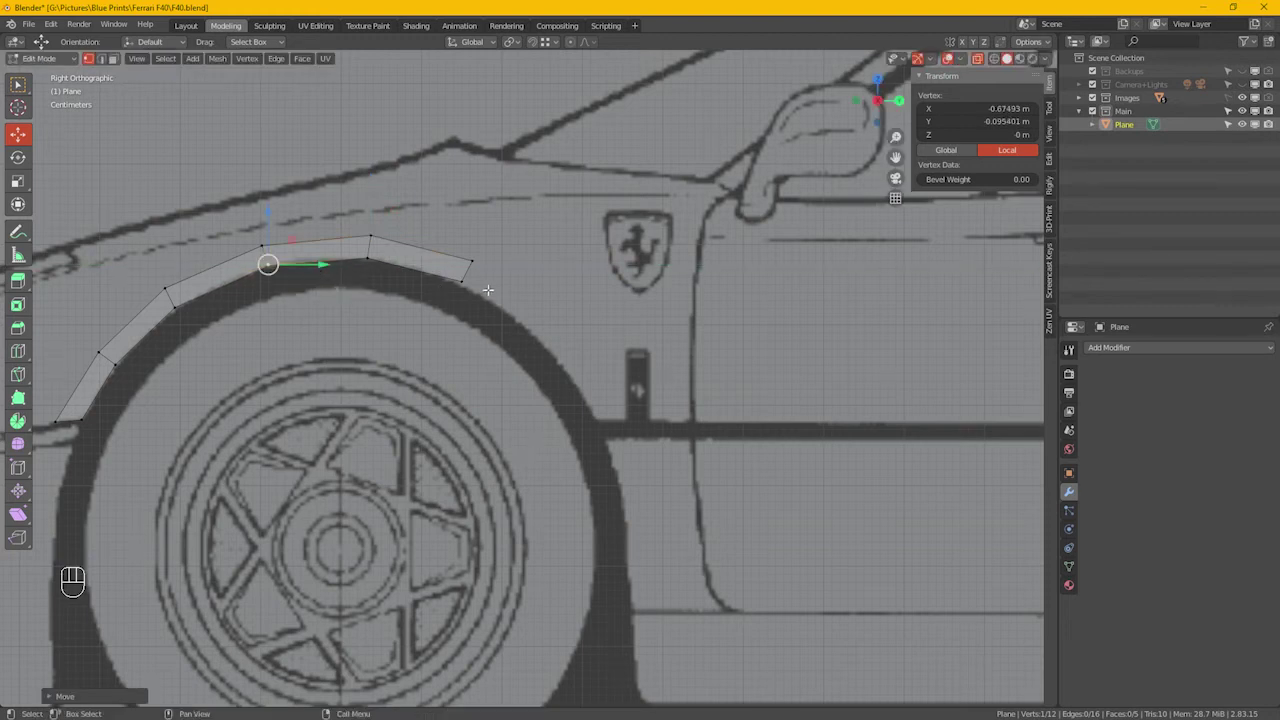
Move the strip's door-side end edge slightly down along the arch to about local Y 0.155 m
{"action": "left_click_drag", "start_coordinate": [478, 298], "coordinate": [450, 254]}
{"action": "middle_click_drag", "start_coordinate": [514, 346], "coordinate": [574, 283], "text": "shift"}
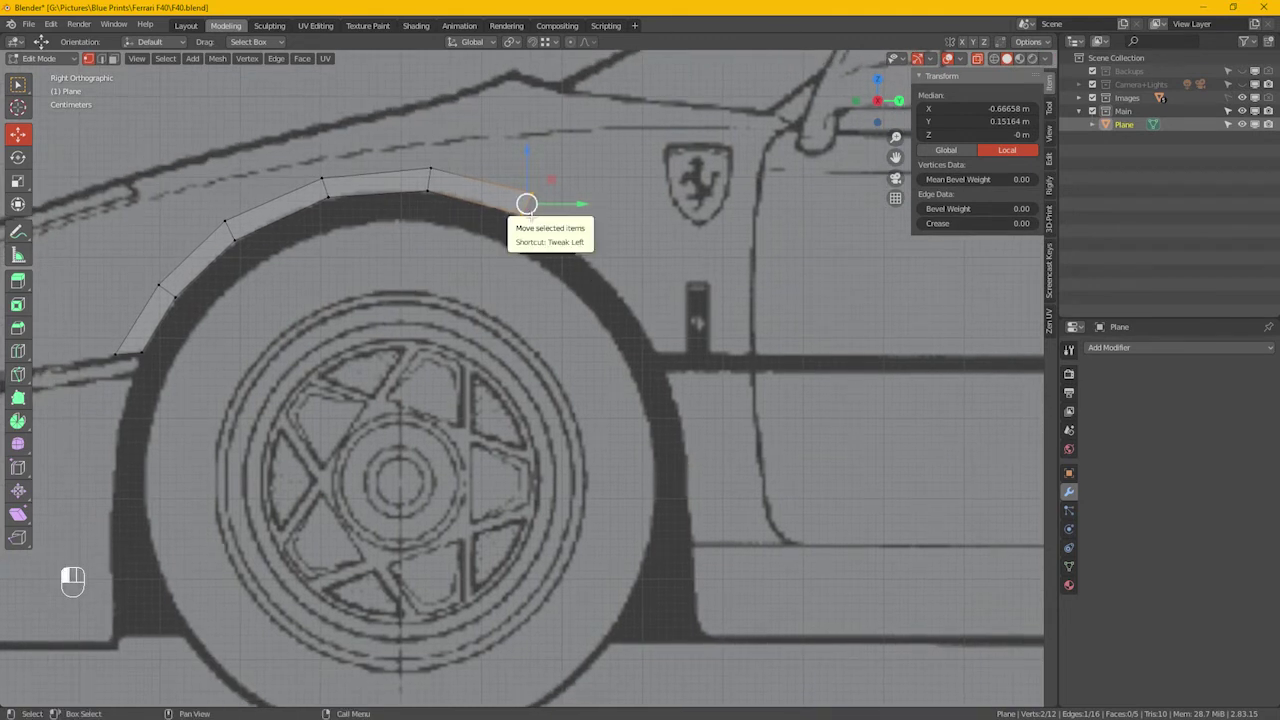
{"action": "left_click_drag", "start_coordinate": [527, 205], "coordinate": [534, 224]}
{"action": "right_click", "coordinate": [534, 224]}
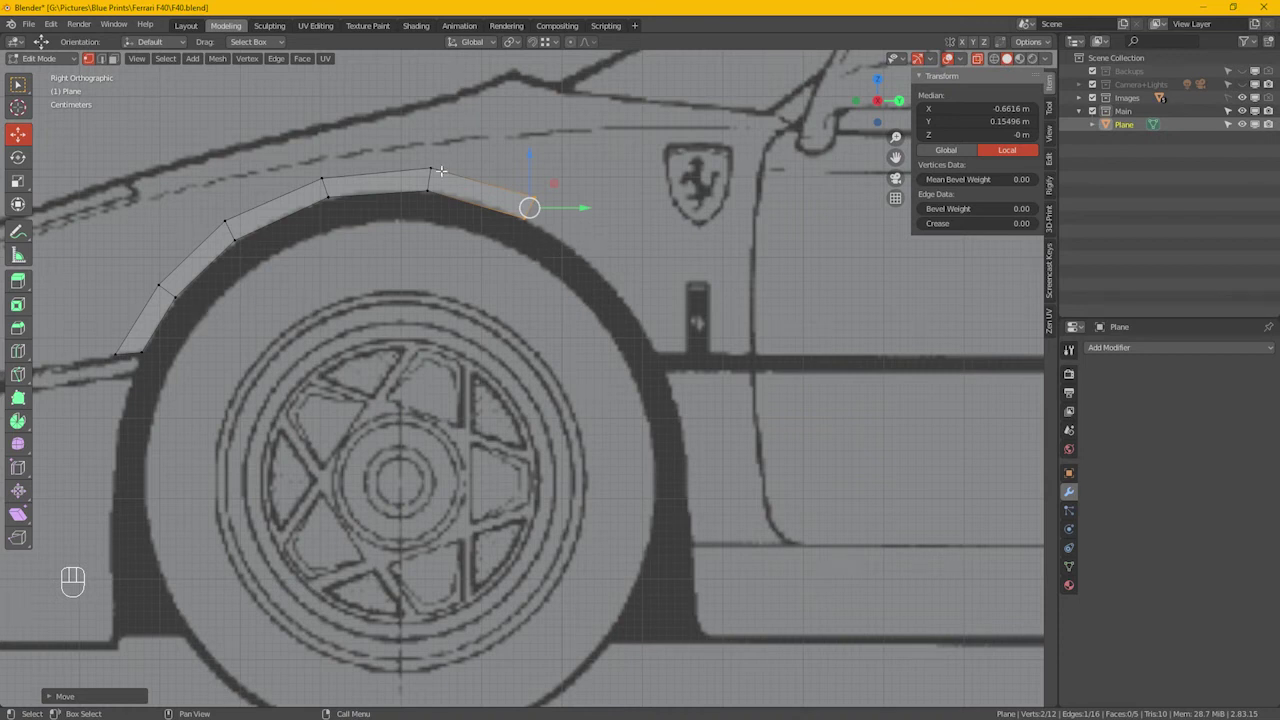
Extrude the end edge along the arch to about local Y 0.243 m and move its outer vertex to about local Y 0.255 m
{"action": "left_click", "coordinate": [280, 62]}
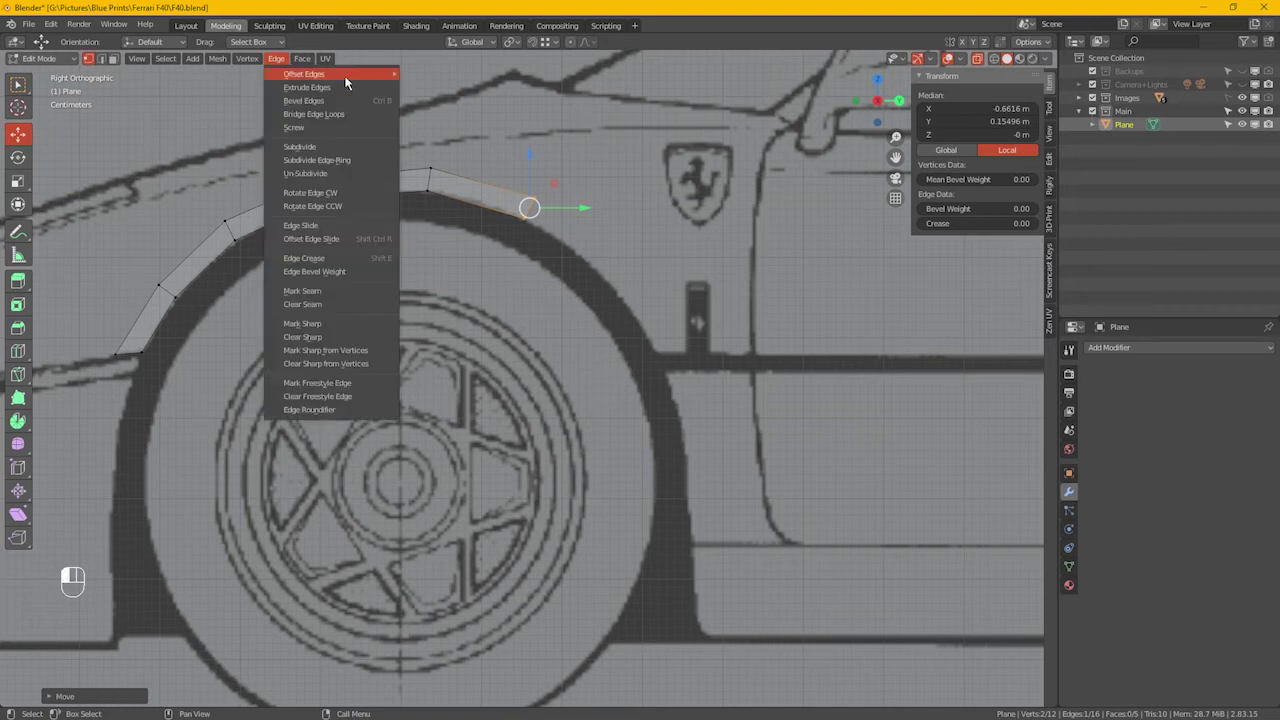
{"action": "left_click", "coordinate": [300, 87]}
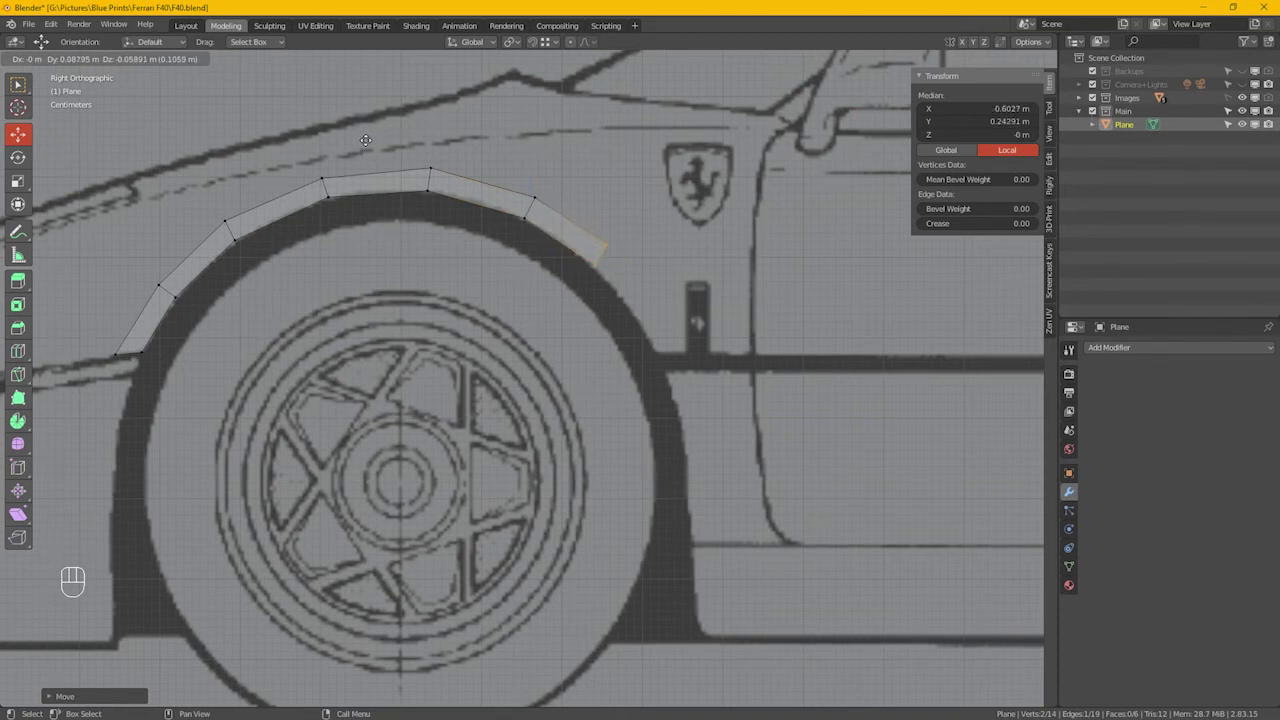
{"action": "left_click", "coordinate": [366, 140]}
{"action": "left_click", "coordinate": [612, 244]}
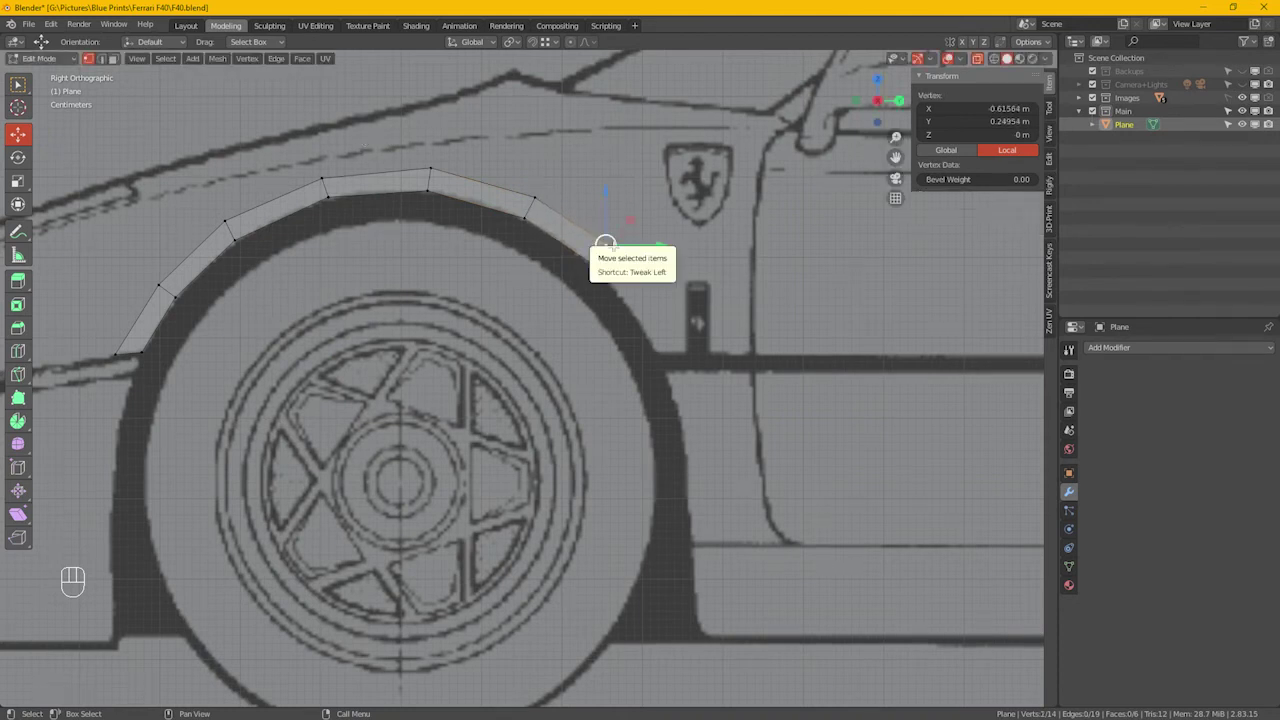
{"action": "left_click_drag", "start_coordinate": [612, 244], "coordinate": [615, 247]}
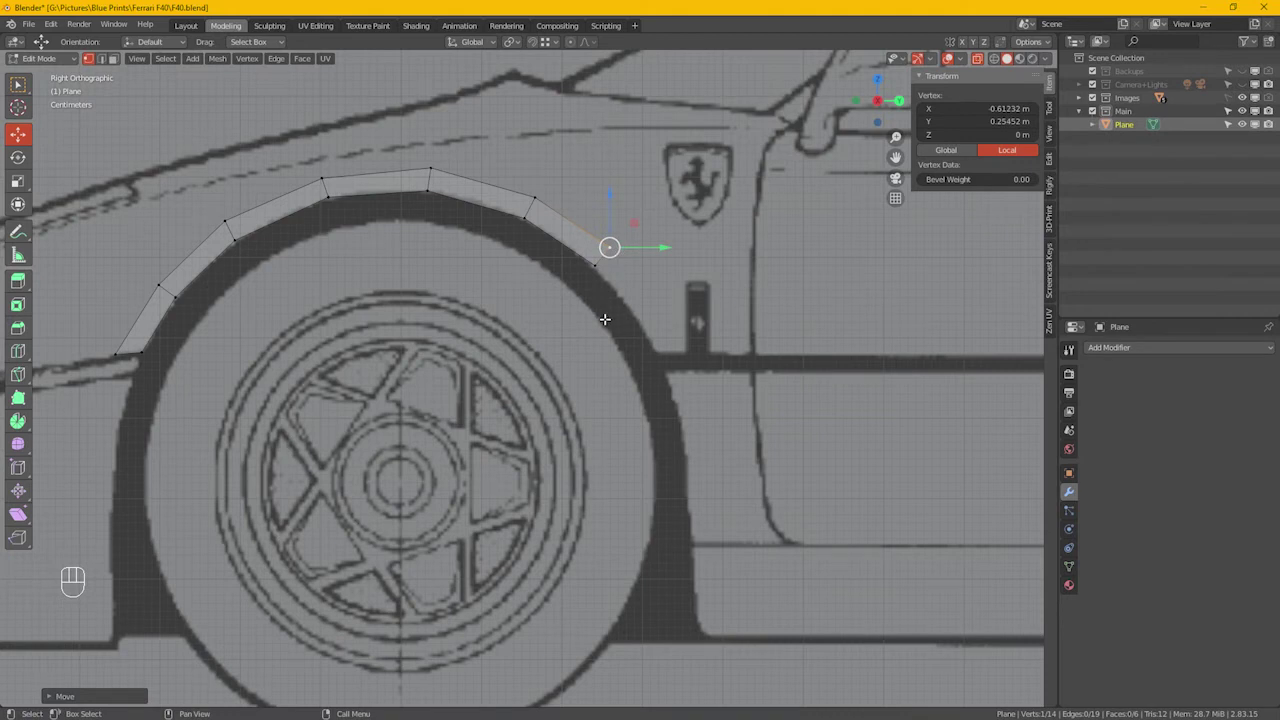
Extrude the end edge down to the horizontal body line and move its outer vertex to about local Y 0.347 m, level with the inner one
{"action": "left_click", "coordinate": [596, 265], "text": "shift"}
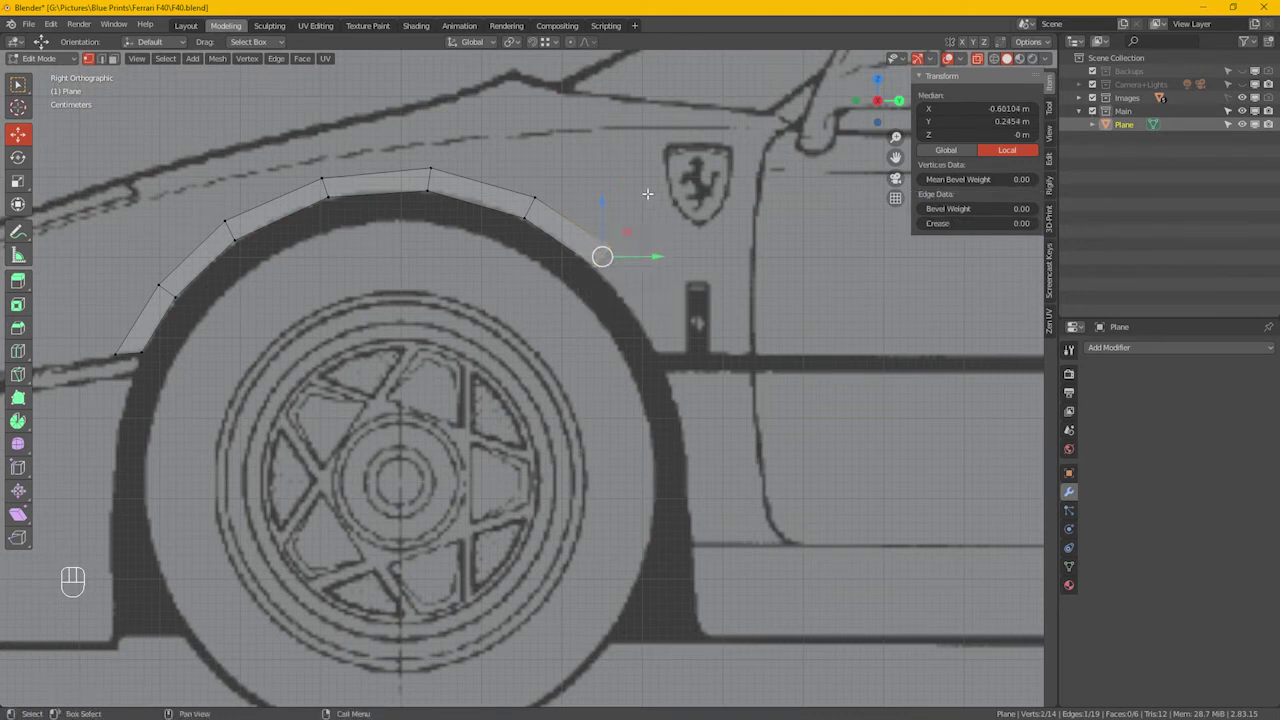
{"action": "key", "text": "e"}
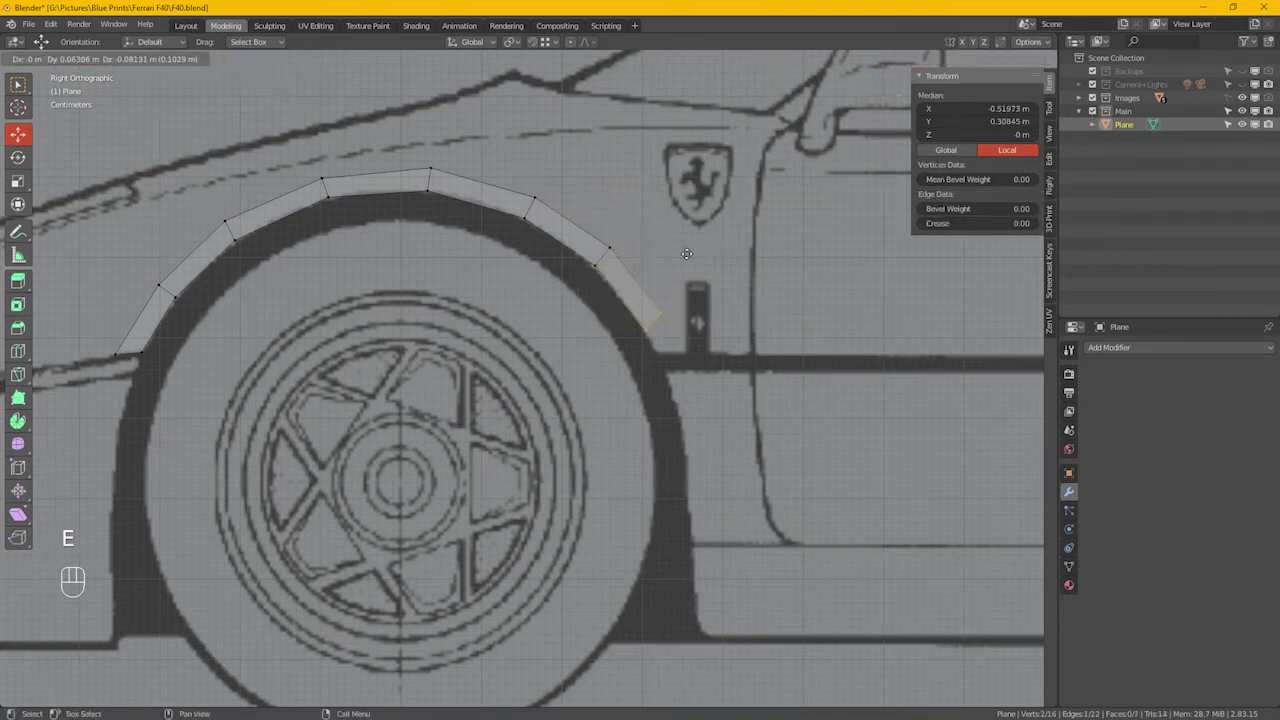
{"action": "left_click", "coordinate": [700, 287]}
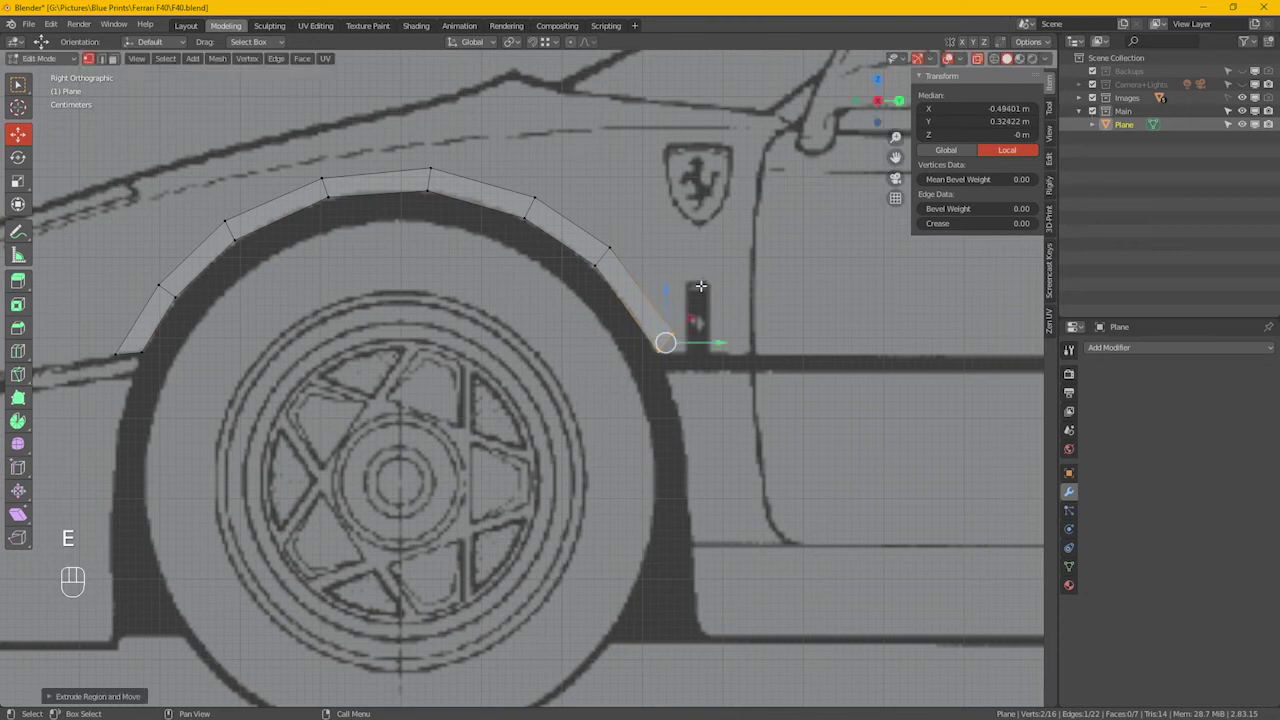
{"action": "left_click", "coordinate": [665, 340]}
{"action": "key", "text": "g"}
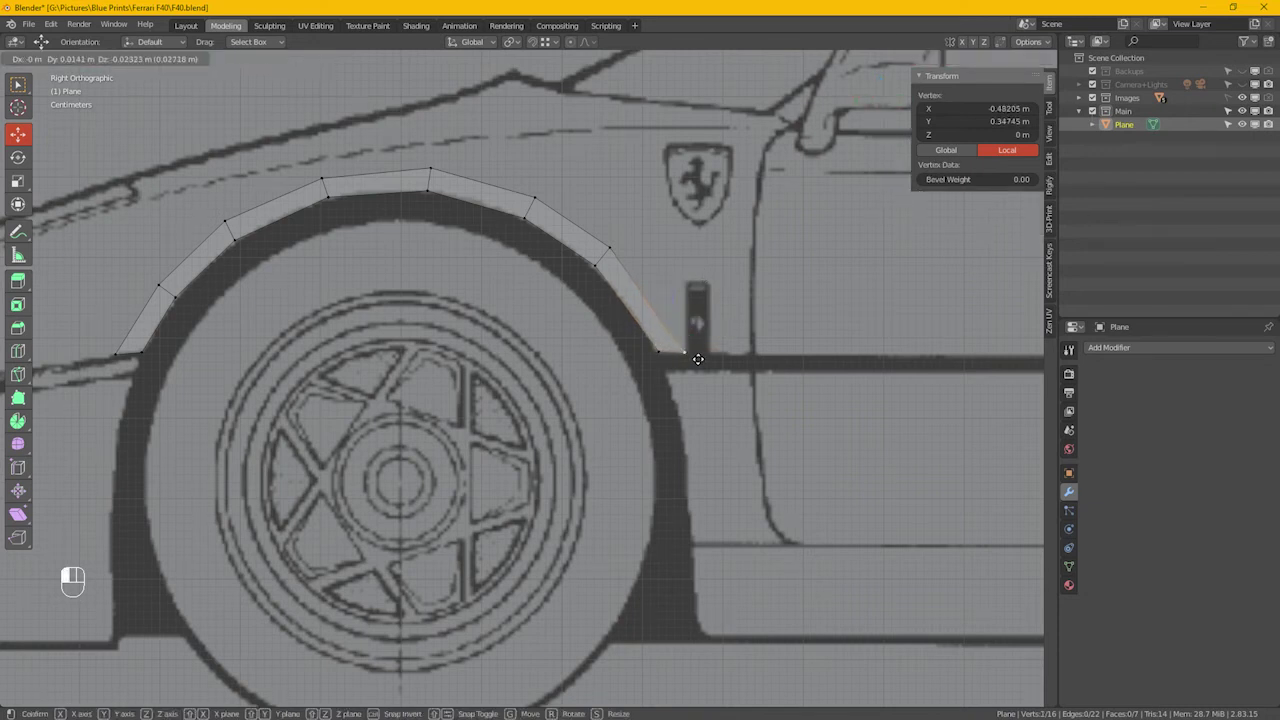
{"action": "left_click", "coordinate": [697, 358]}
Slide the strip's second edge from the door-side end rearward and down along the wheel arch to even out the faces
{"action": "left_click_drag", "start_coordinate": [648, 232], "coordinate": [589, 298]}
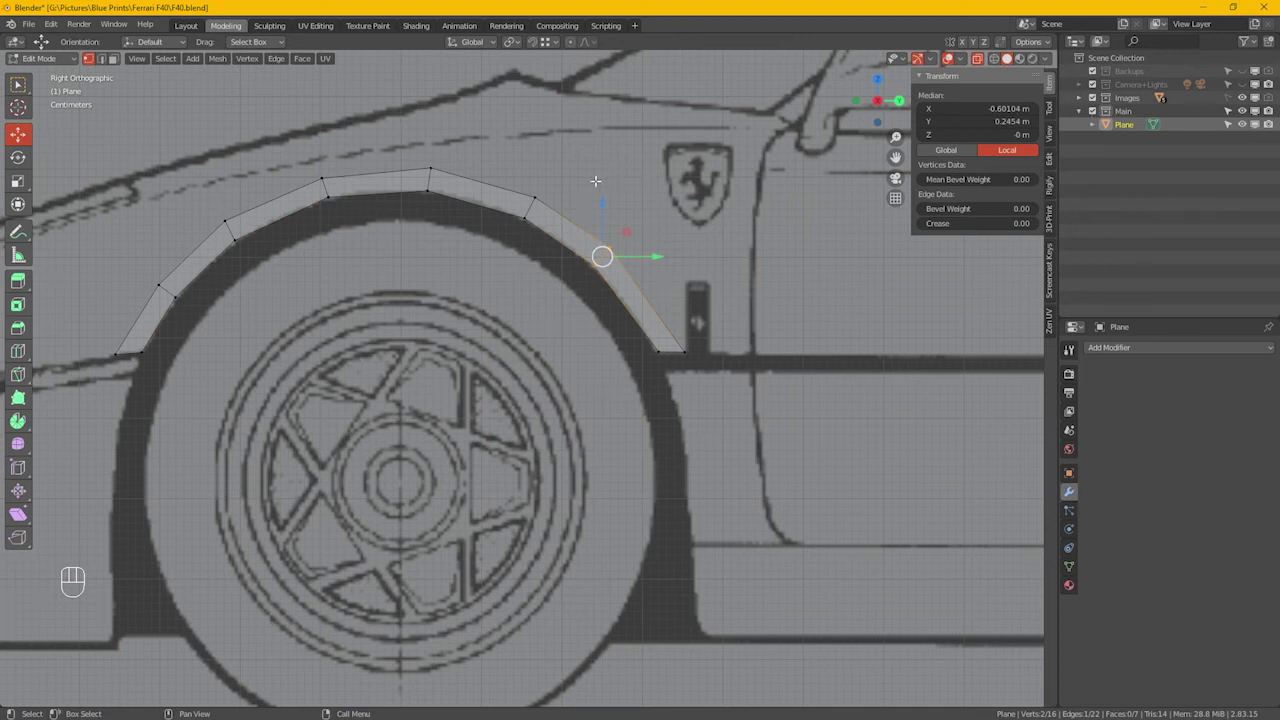
{"action": "left_click_drag", "start_coordinate": [603, 256], "coordinate": [620, 276]}
{"action": "left_click_drag", "start_coordinate": [502, 186], "coordinate": [560, 250]}
{"action": "middle_click_drag", "start_coordinate": [534, 288], "coordinate": [558, 252], "text": "shift"}
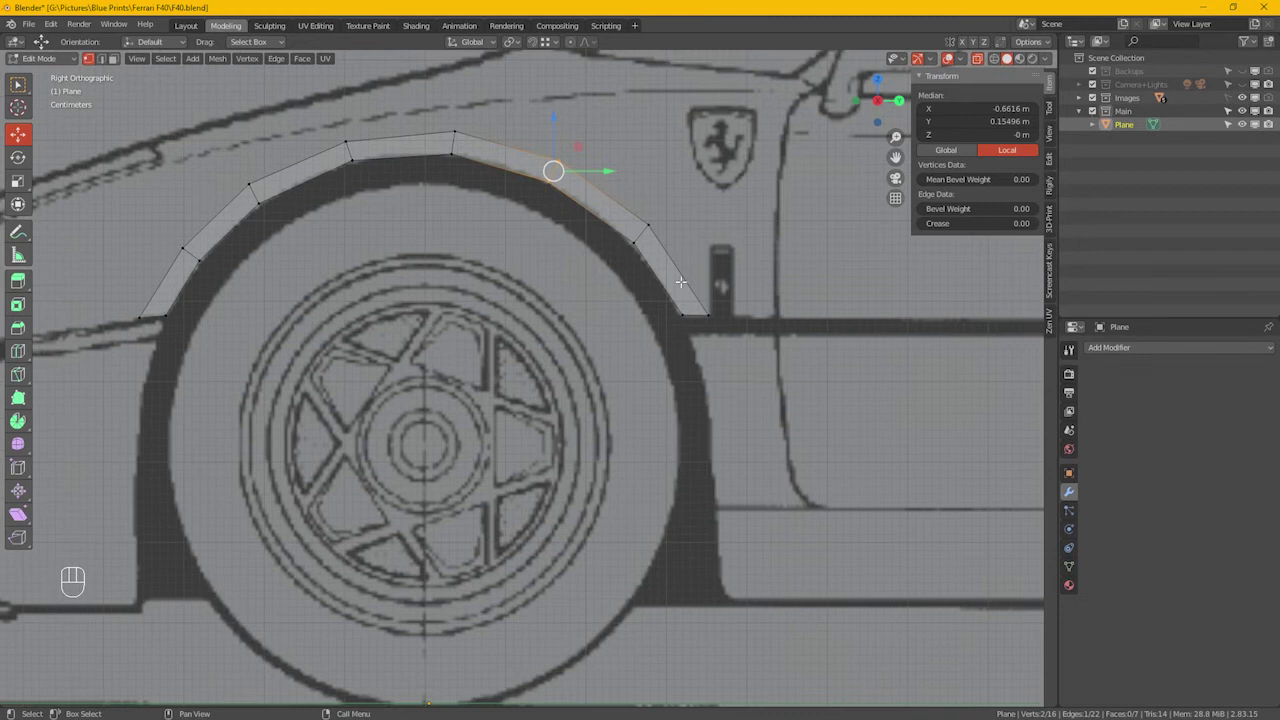
Move the outer vertex of the third edge from the nose end to about local Y -0.227 m and return to Object Mode
{"action": "left_click", "coordinate": [249, 184]}
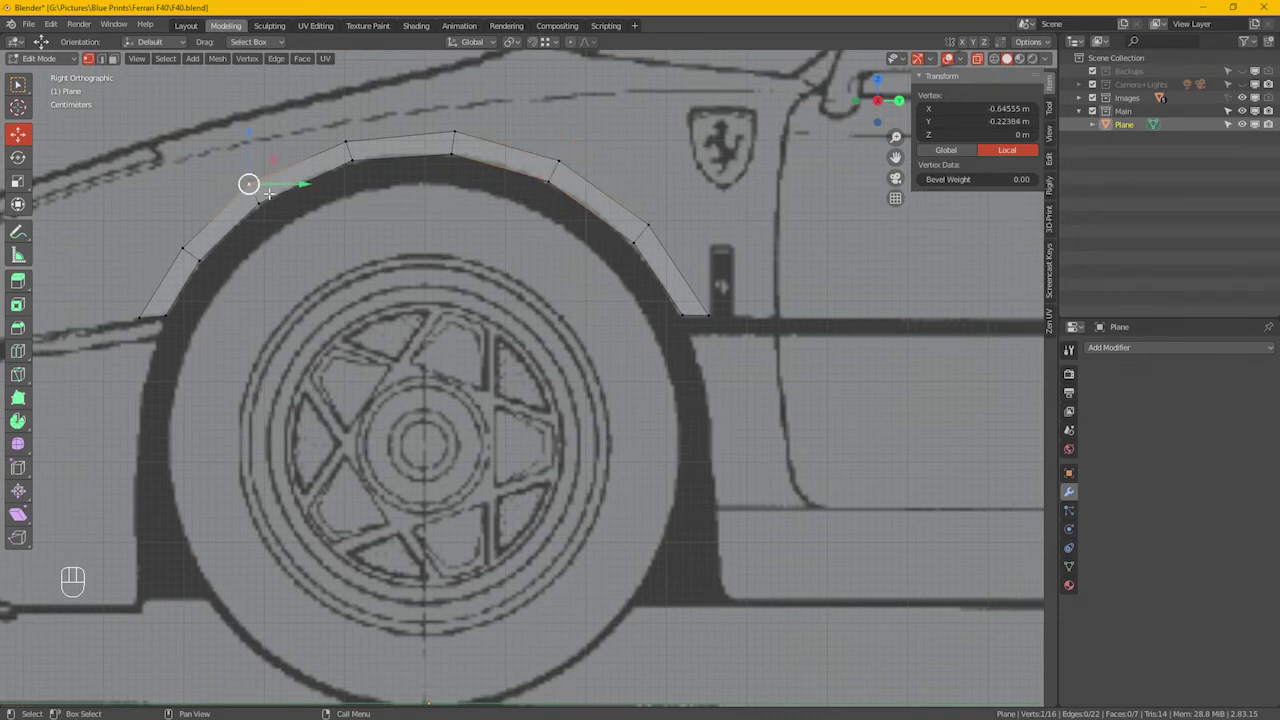
{"action": "key", "text": "g"}
{"action": "left_click", "coordinate": [249, 193]}
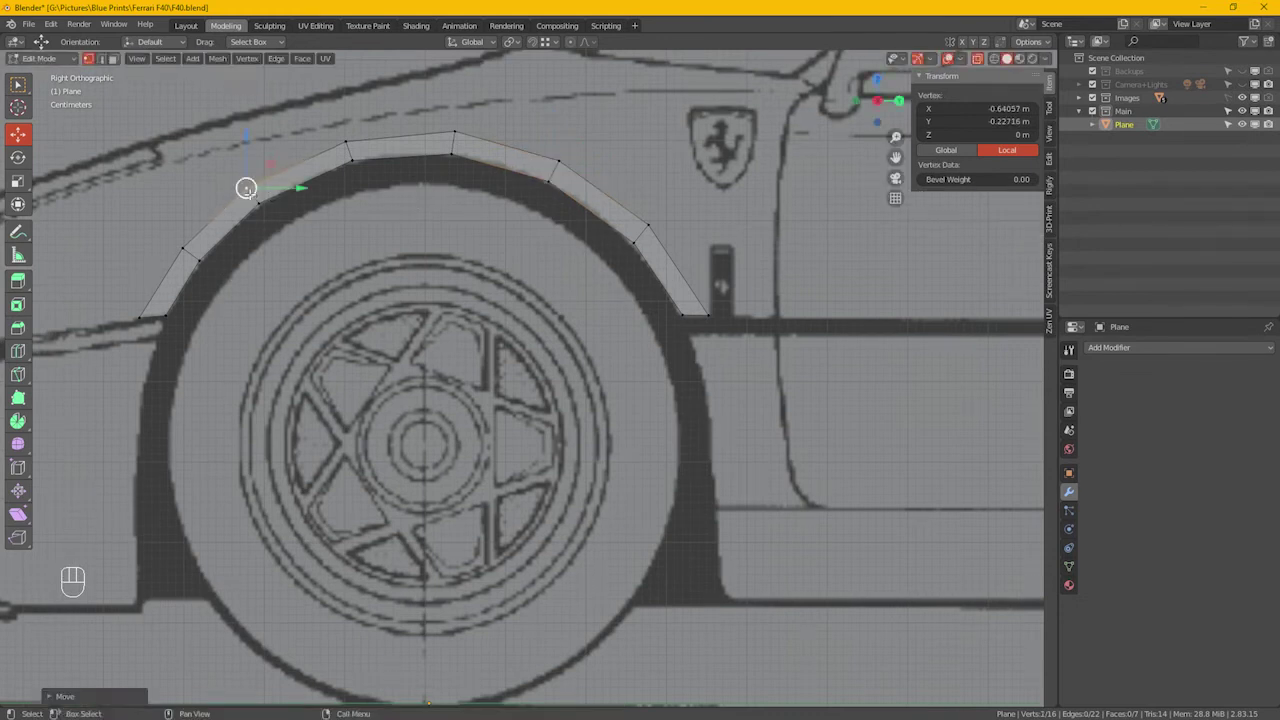
{"action": "key", "text": "Tab"}
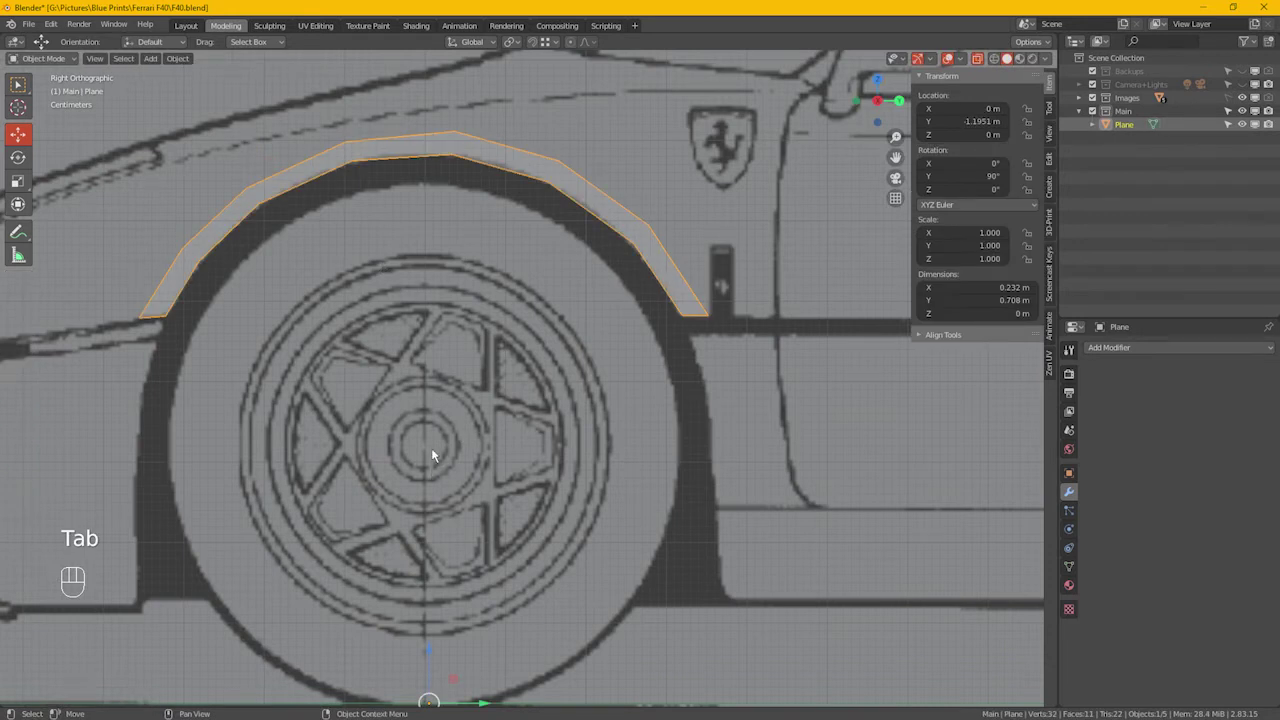
Place the 3D cursor at the front wheel's hub centre and add a mesh circle there
{"action": "middle_click_drag", "start_coordinate": [449, 471], "coordinate": [432, 400], "text": "shift"}
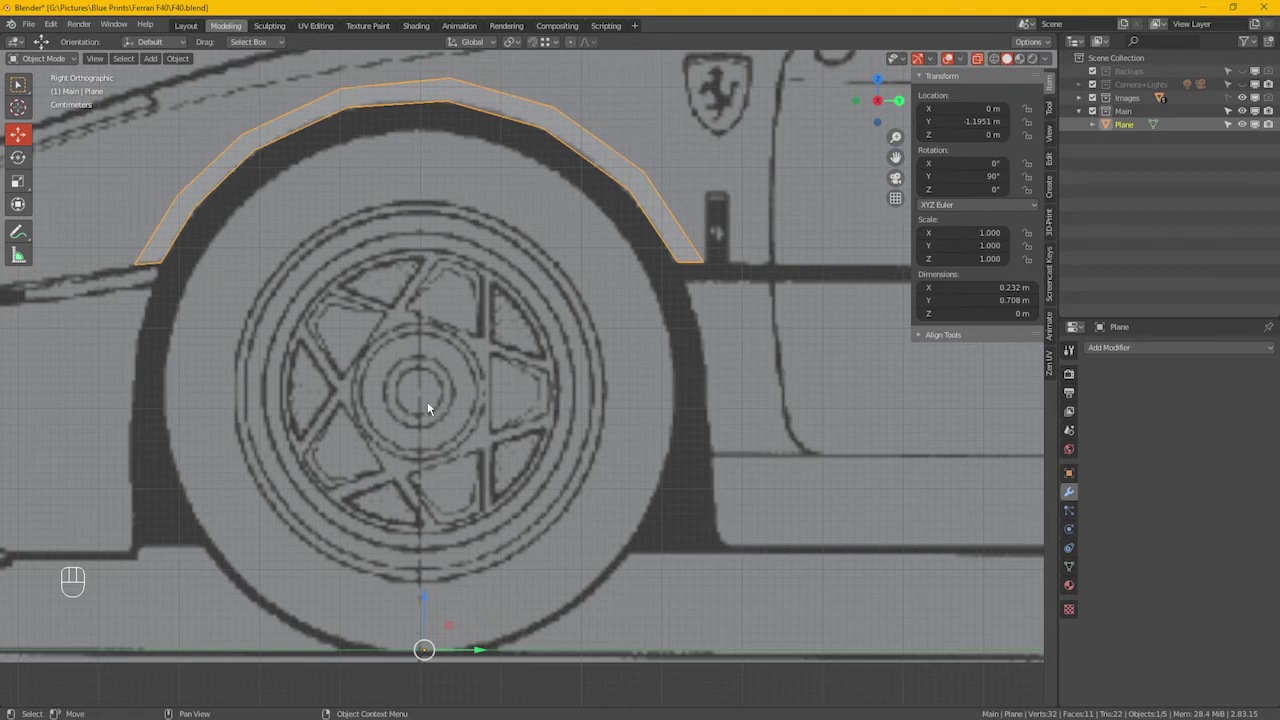
{"action": "key", "text": "shift"}
{"action": "key", "text": "shift"}
{"action": "left_click", "coordinate": [152, 59]}
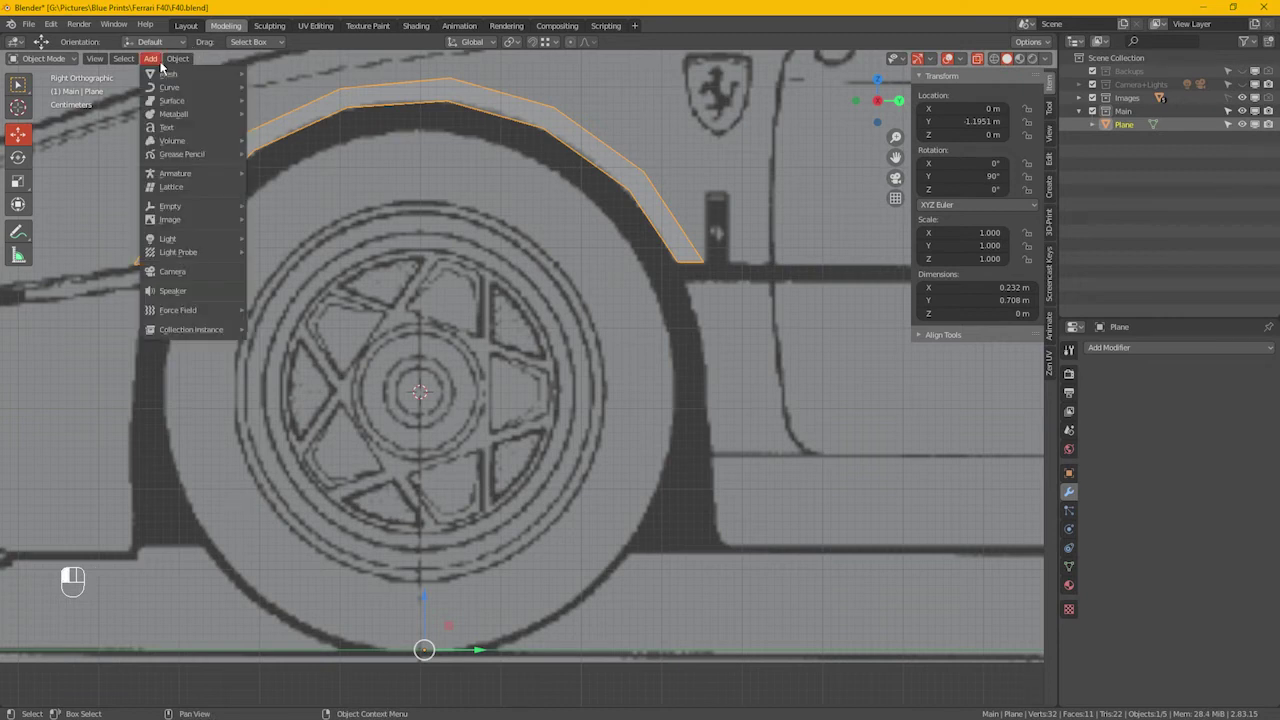
{"action": "mouse_move", "coordinate": [164, 76]}
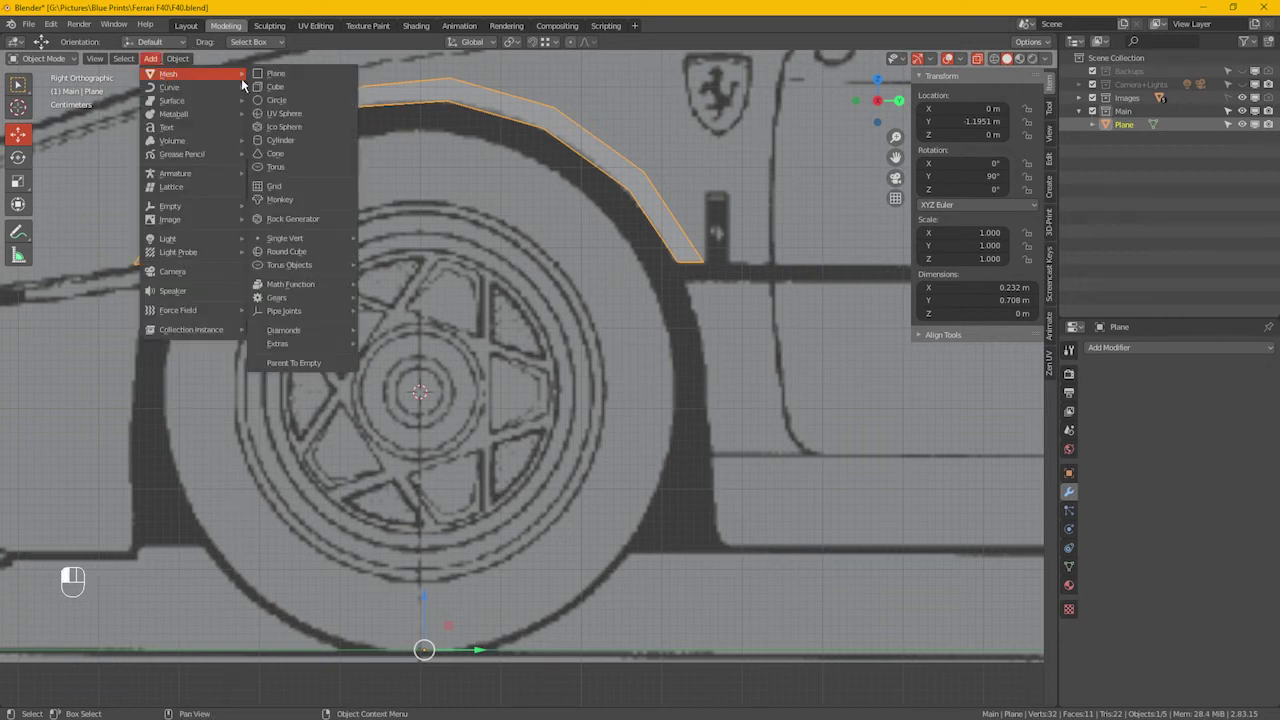
{"action": "left_click", "coordinate": [276, 100]}
{"action": "scroll", "coordinate": [475, 297], "scroll_direction": "down", "scroll_amount": 5}
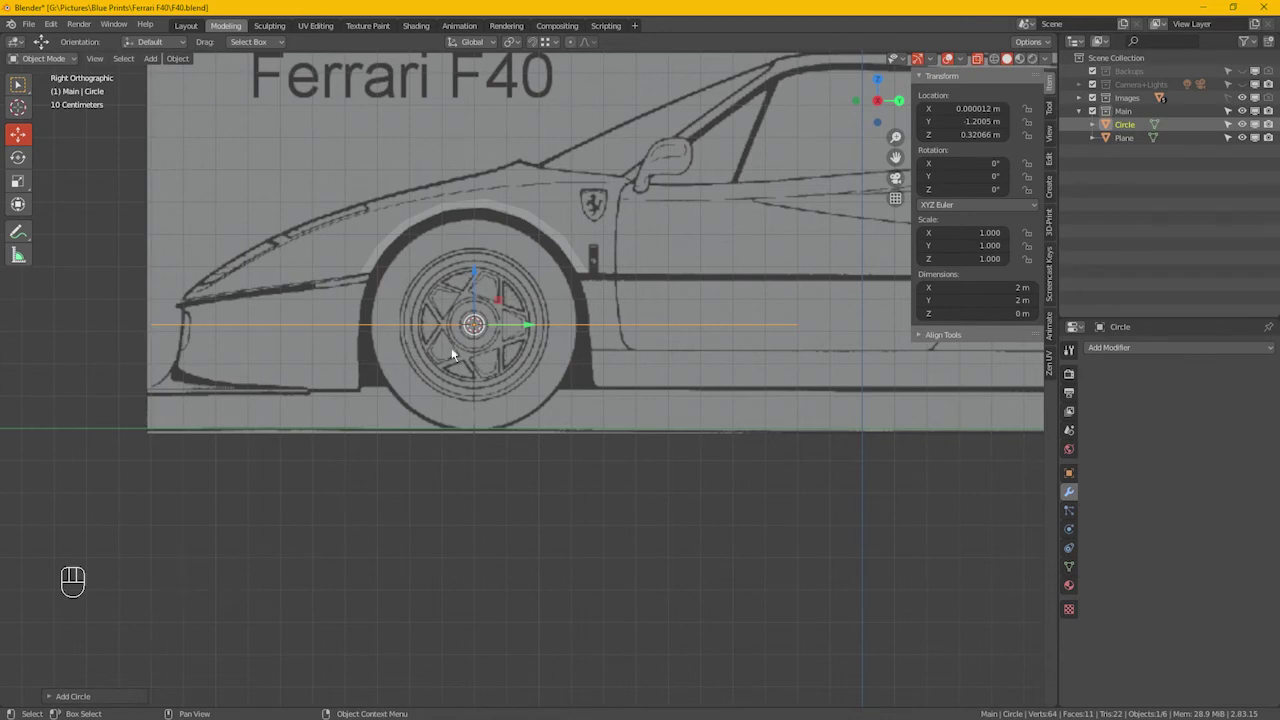
Set the new circle's Y rotation to 90° so it faces the side view
{"action": "left_click", "coordinate": [57, 700]}
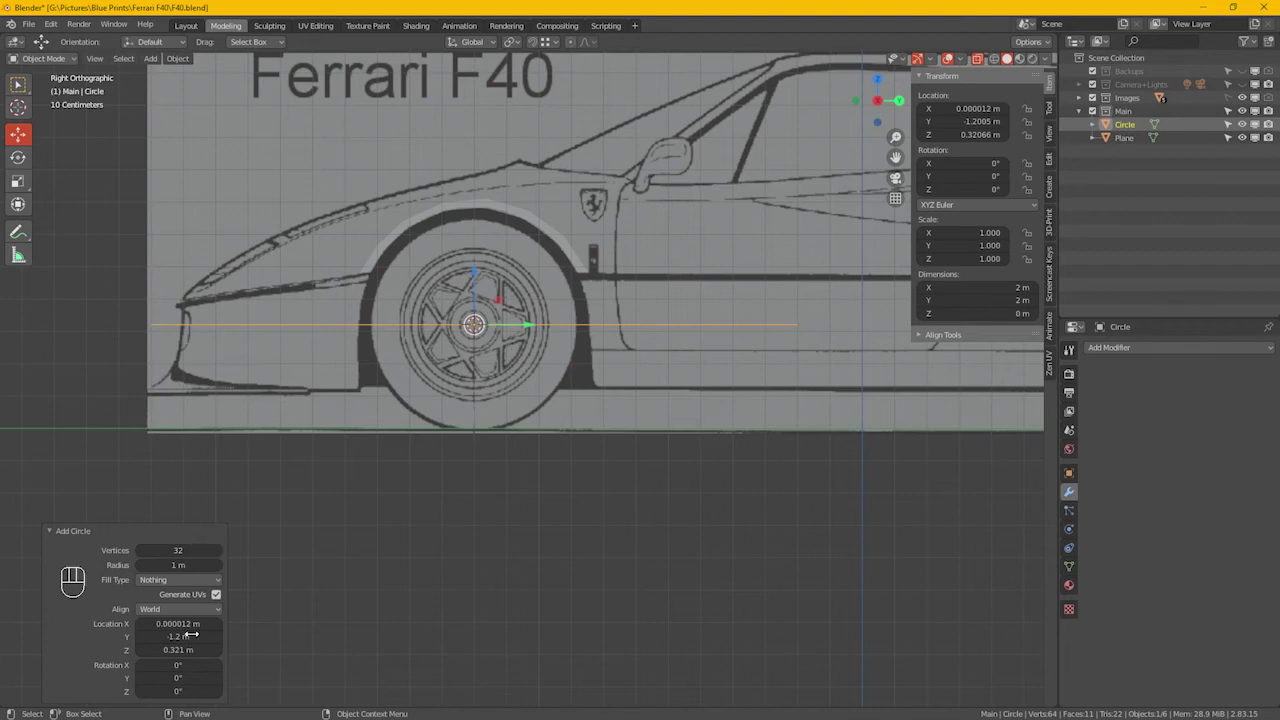
{"action": "left_click", "coordinate": [197, 681]}
{"action": "type", "text": "9"}
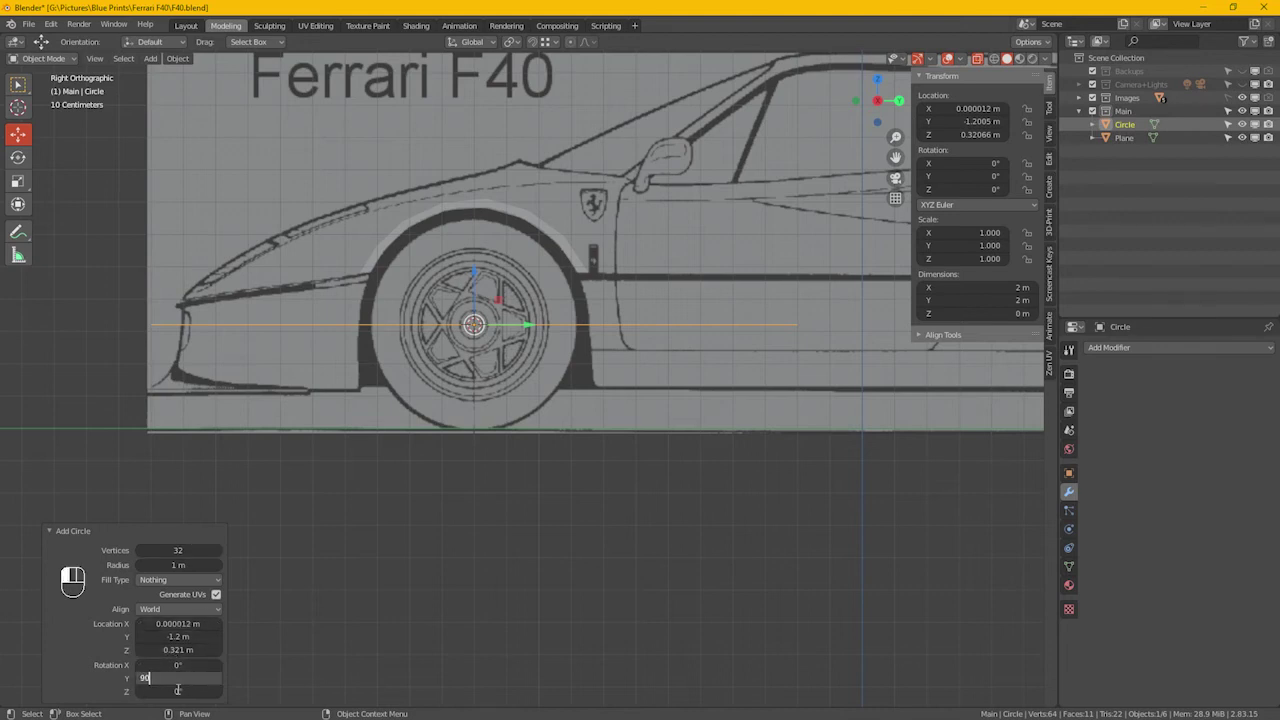
{"action": "key", "text": "Return"}
{"action": "scroll", "coordinate": [522, 302], "scroll_direction": "down", "scroll_amount": 1}
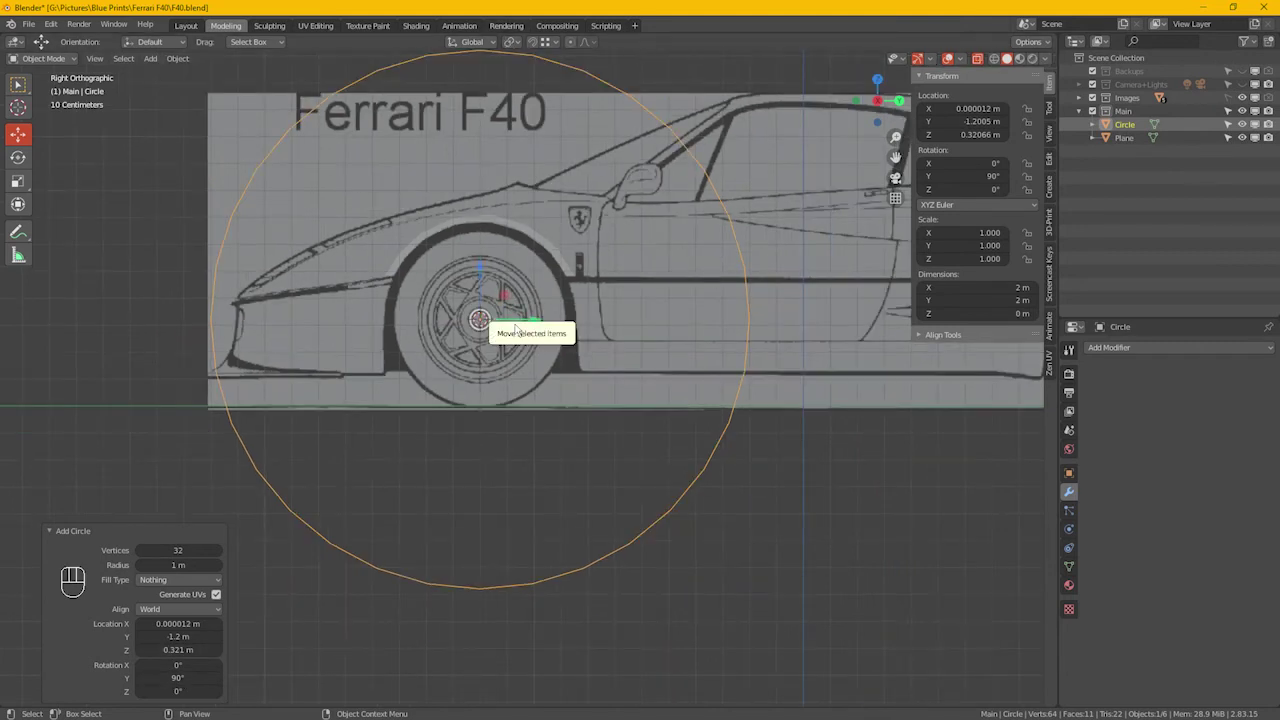
Try circle radii of 0.5 m and 0.25 m, settling on 0.4 m to approximate the wheel arch
{"action": "left_click", "coordinate": [195, 565]}
{"action": "type", "text": ".5"}
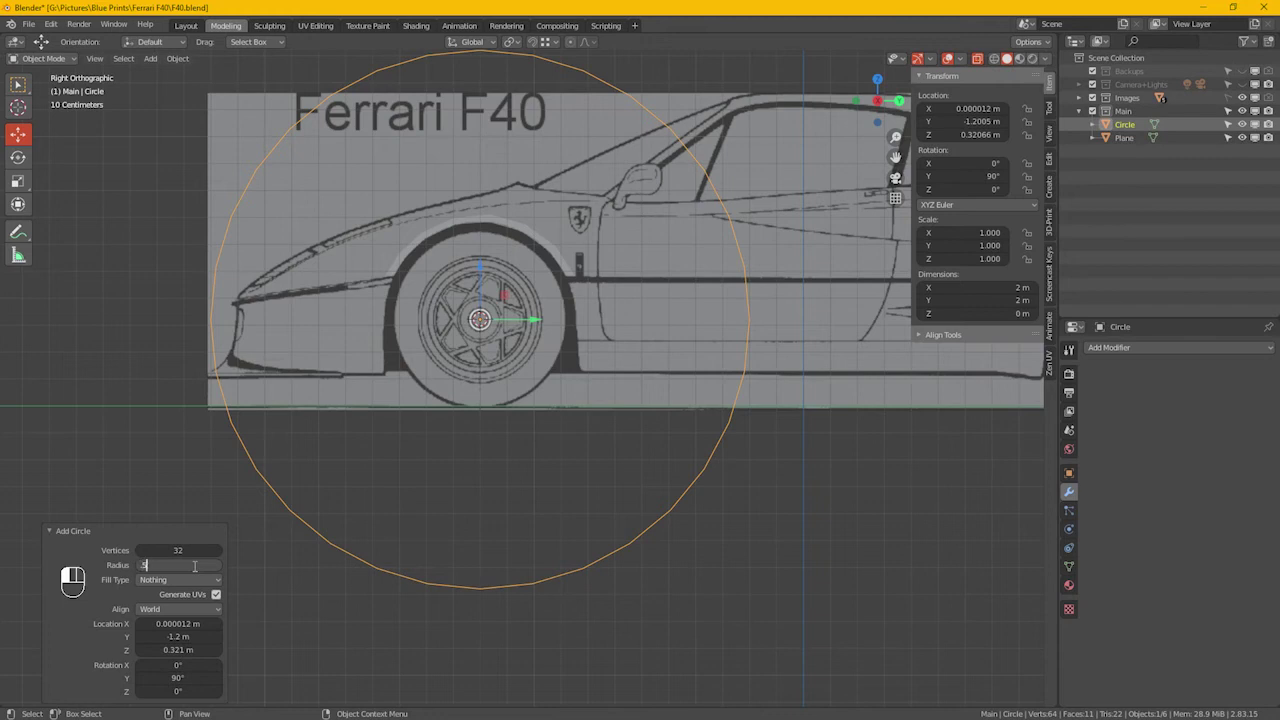
{"action": "key", "text": "Return"}
{"action": "left_click", "coordinate": [195, 565]}
{"action": "type", "text": ".25"}
{"action": "key", "text": "Return"}
{"action": "left_click", "coordinate": [195, 565]}
{"action": "type", "text": ".4"}
{"action": "key", "text": "Return"}
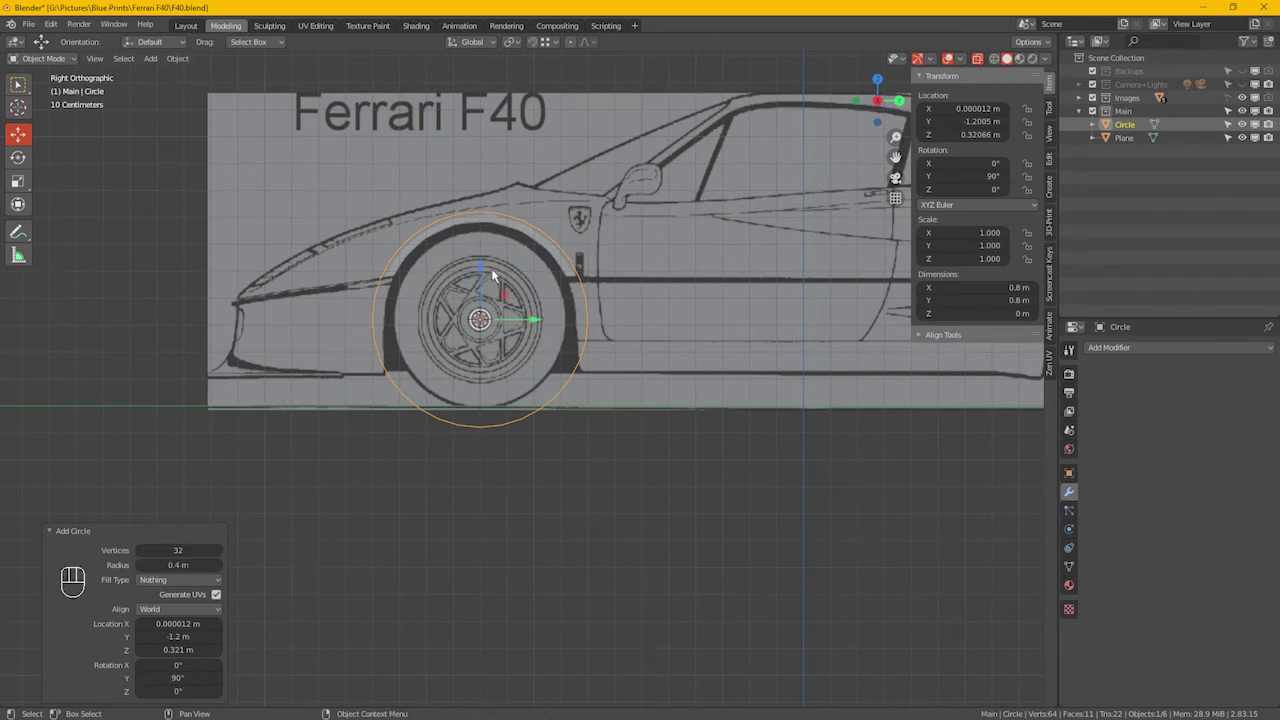
{"action": "scroll", "coordinate": [597, 279], "scroll_direction": "up", "scroll_amount": 2}
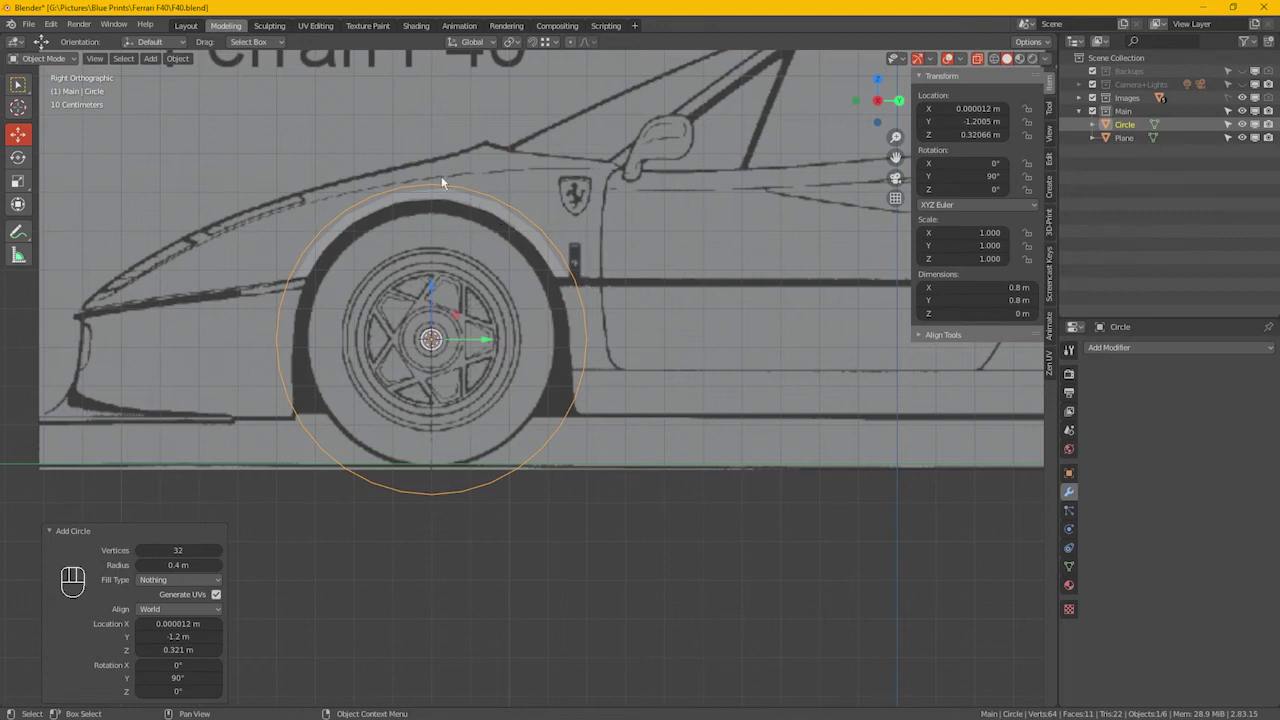
Try 8 vertices for the circle, then set the vertex count to 16
{"action": "left_click", "coordinate": [177, 552]}
{"action": "type", "text": "8"}
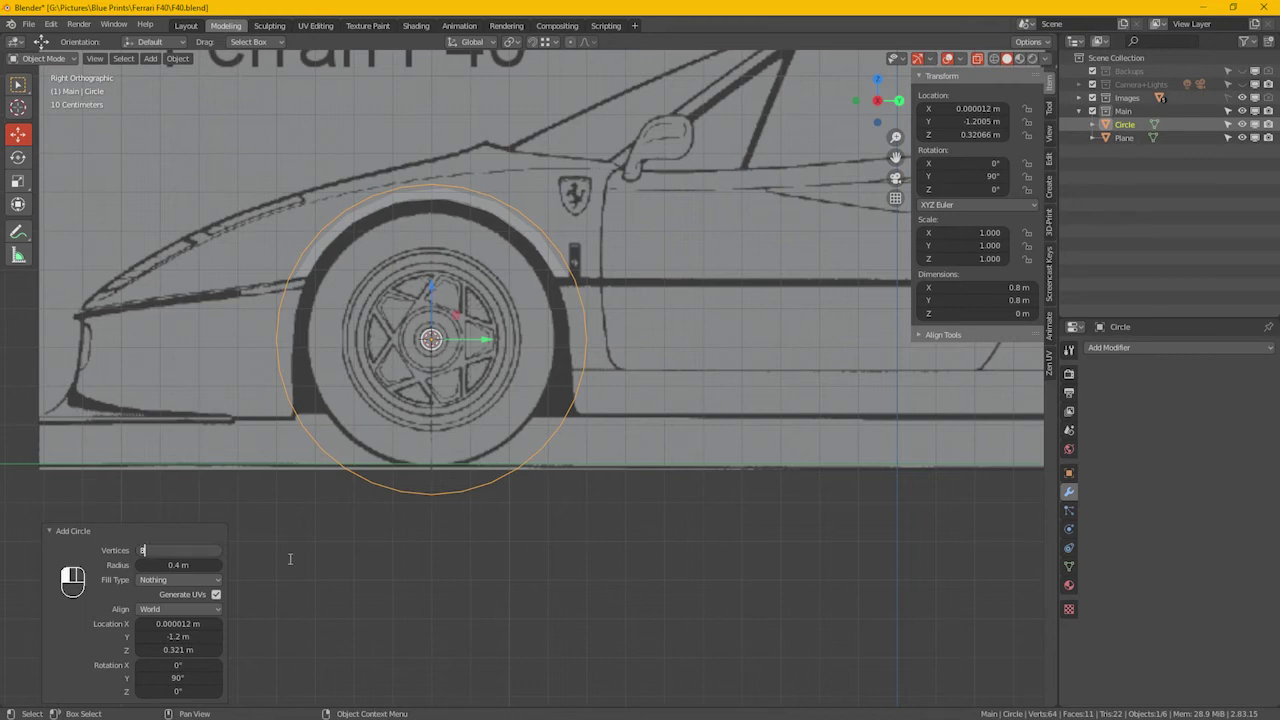
{"action": "key", "text": "Return"}
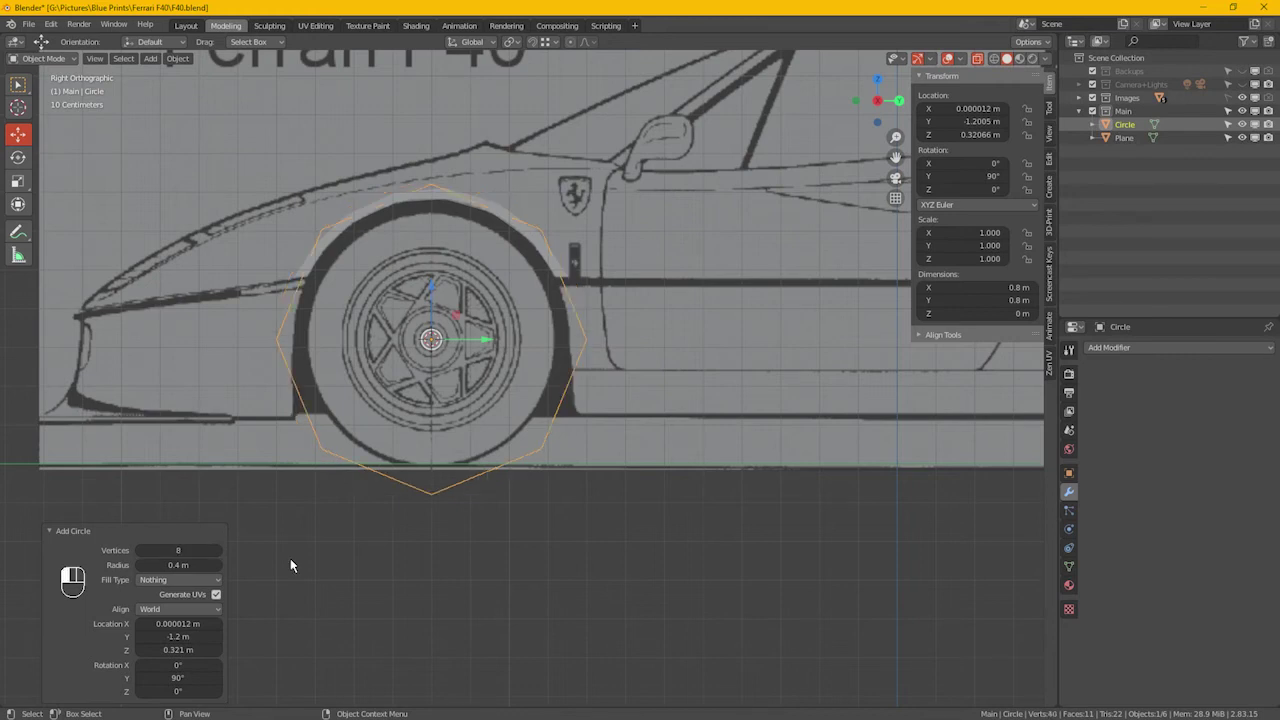
{"action": "left_click", "coordinate": [183, 551]}
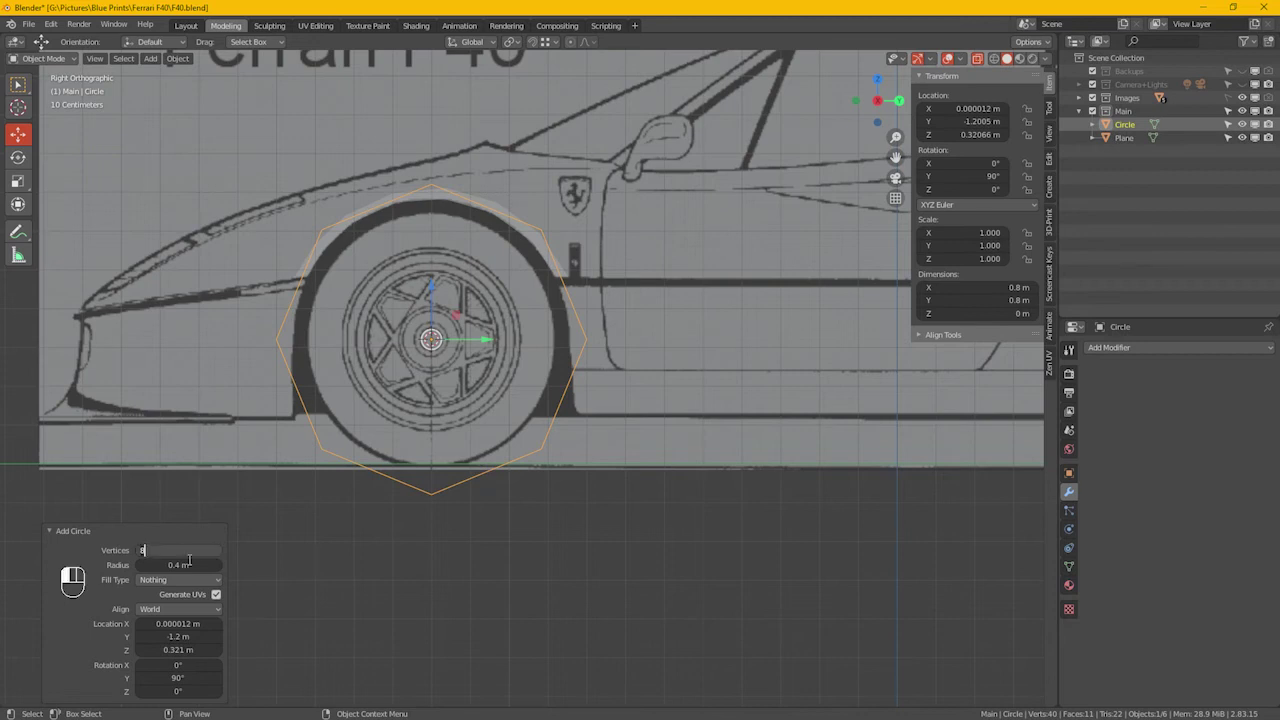
{"action": "type", "text": "16"}
{"action": "key", "text": "Return"}
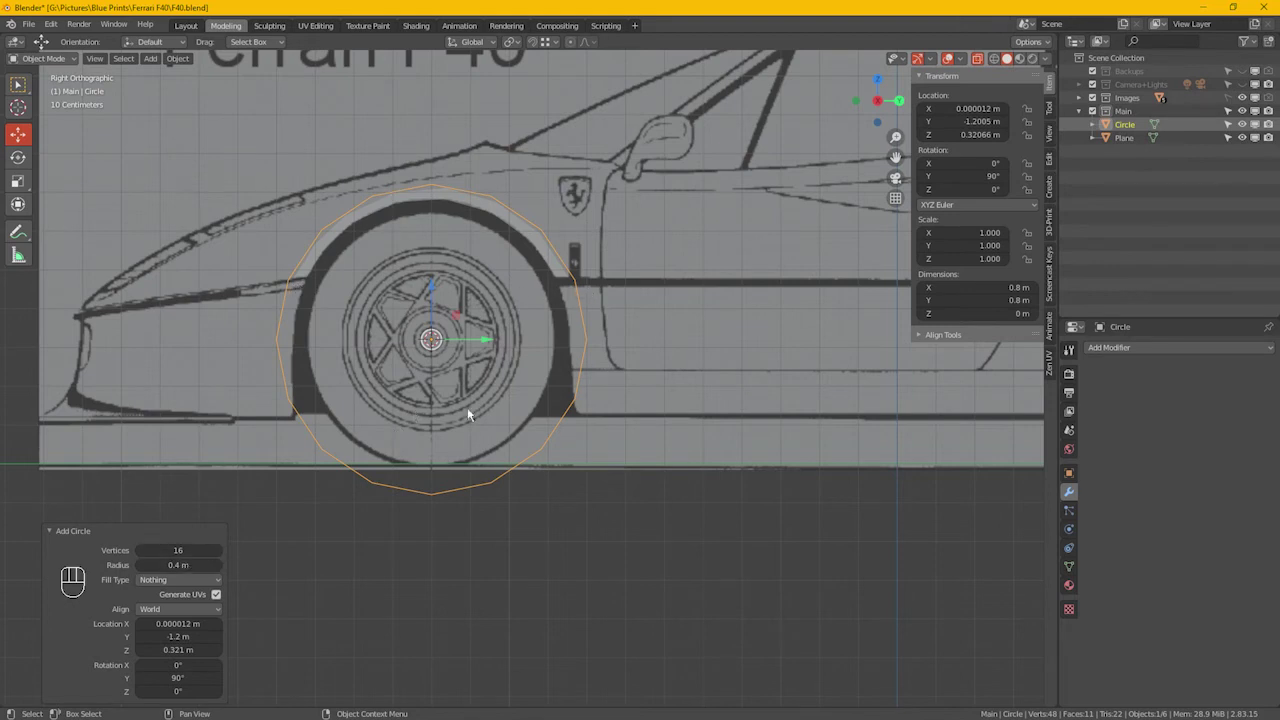
Scale all the circle's vertices in Y and Z, with a final factor of about 0.886, to fit the wheel arch's opening
{"action": "key", "text": "Tab"}
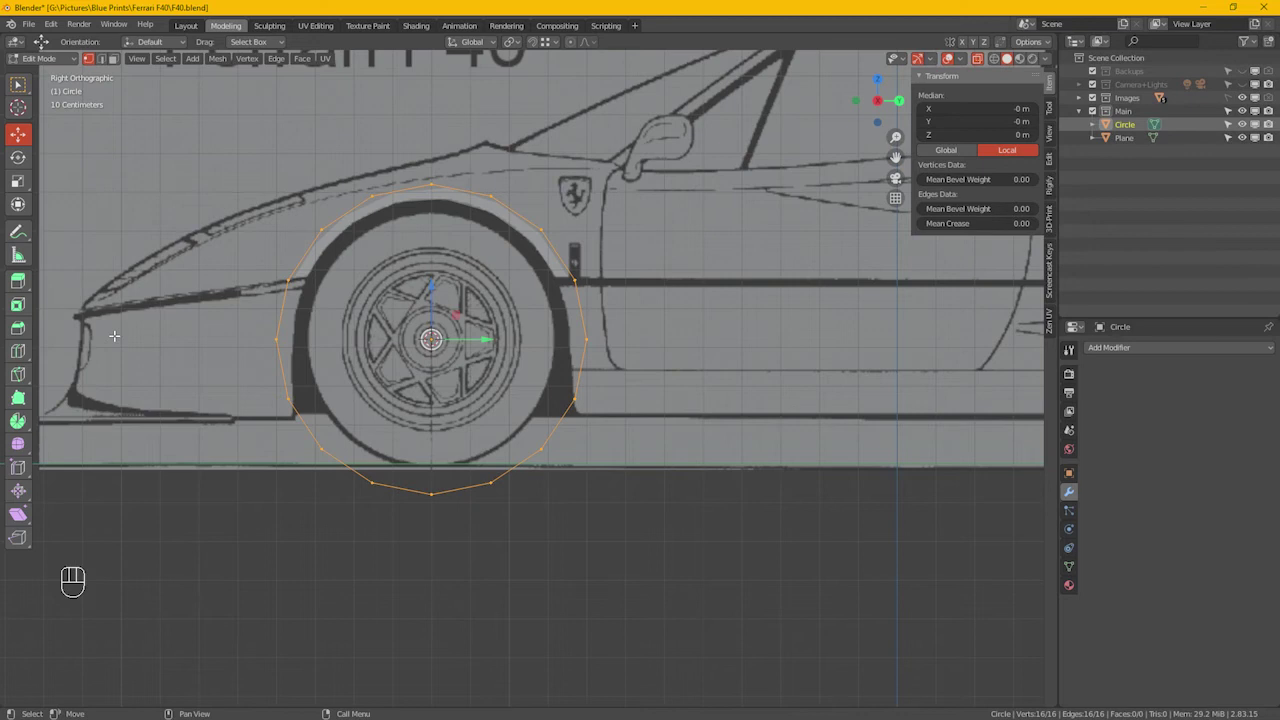
{"action": "left_click", "coordinate": [28, 190]}
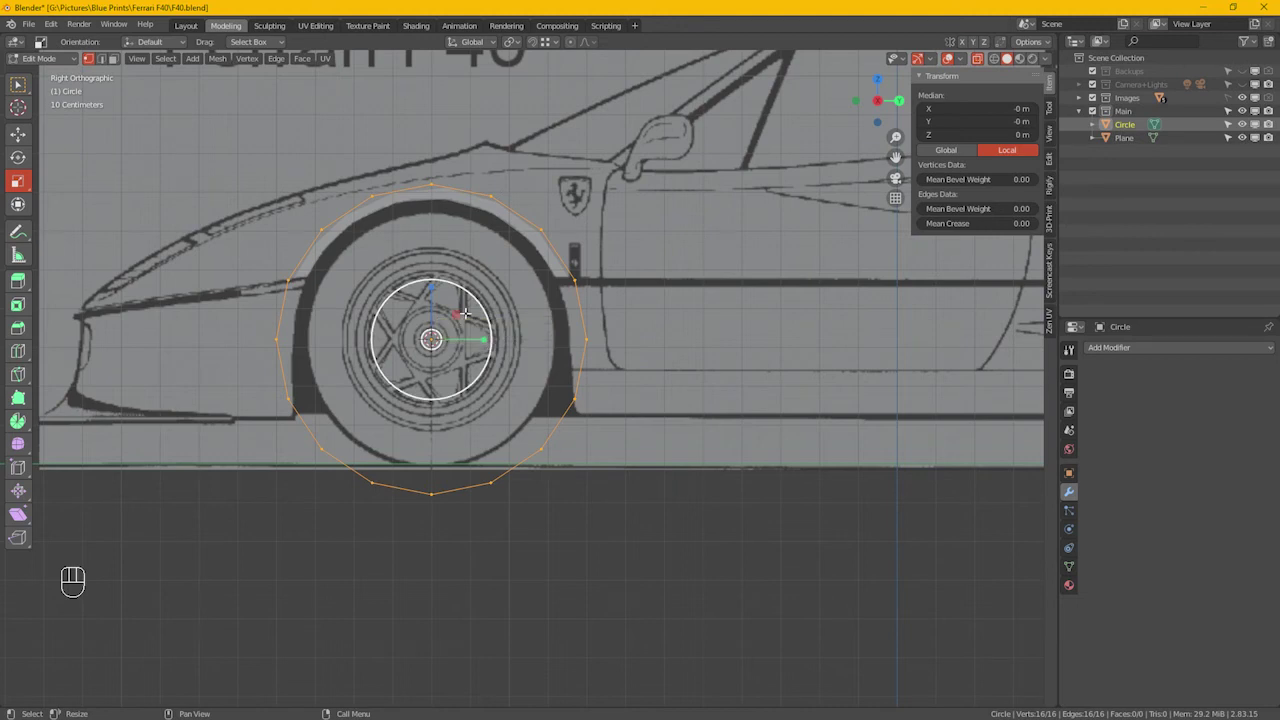
{"action": "left_click_drag", "start_coordinate": [465, 314], "coordinate": [462, 318]}
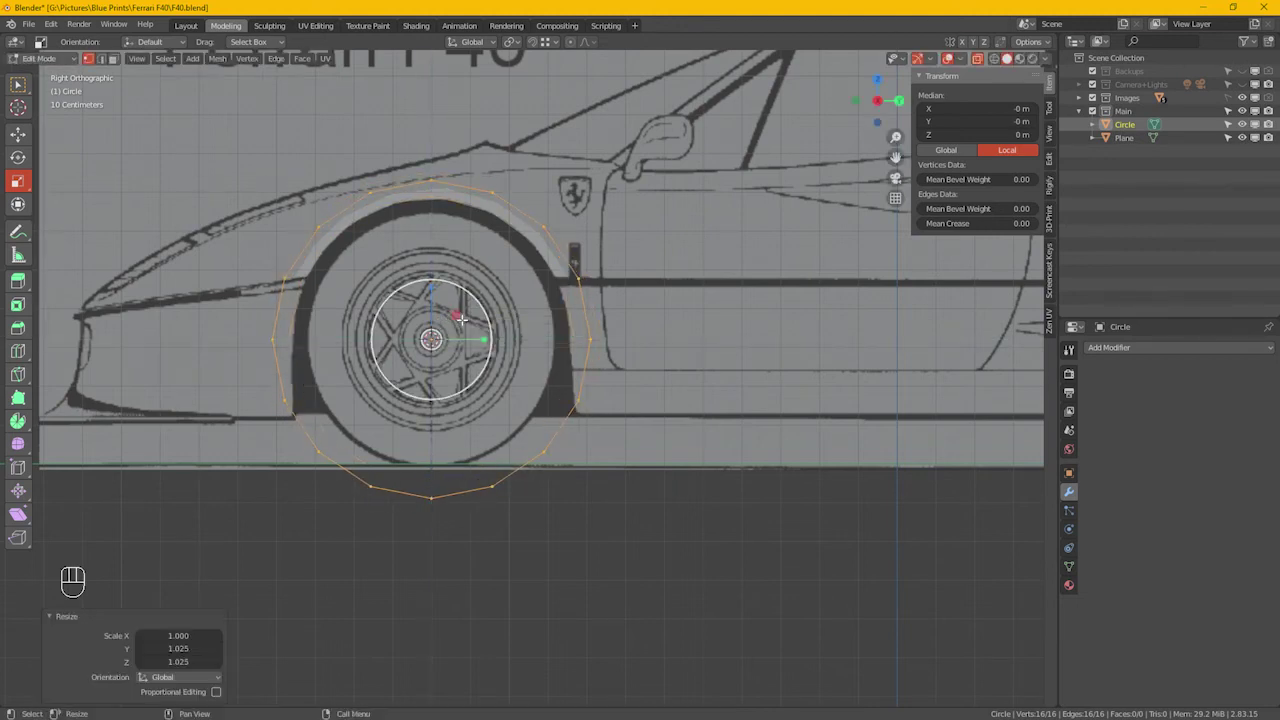
{"action": "left_click", "coordinate": [461, 318]}
{"action": "left_click_drag", "start_coordinate": [458, 318], "coordinate": [448, 316]}
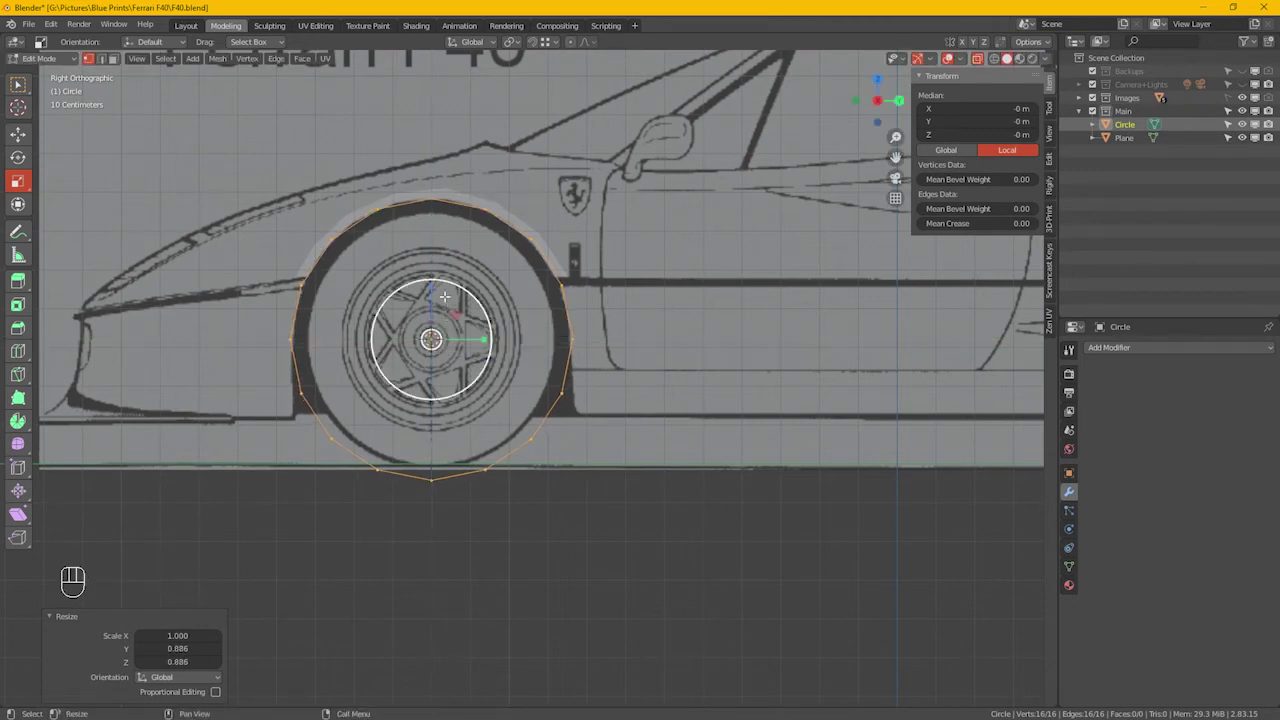
{"action": "middle_click_drag", "start_coordinate": [452, 318], "coordinate": [498, 346], "text": "shift"}
{"action": "scroll", "coordinate": [340, 326], "scroll_direction": "up", "scroll_amount": 1}
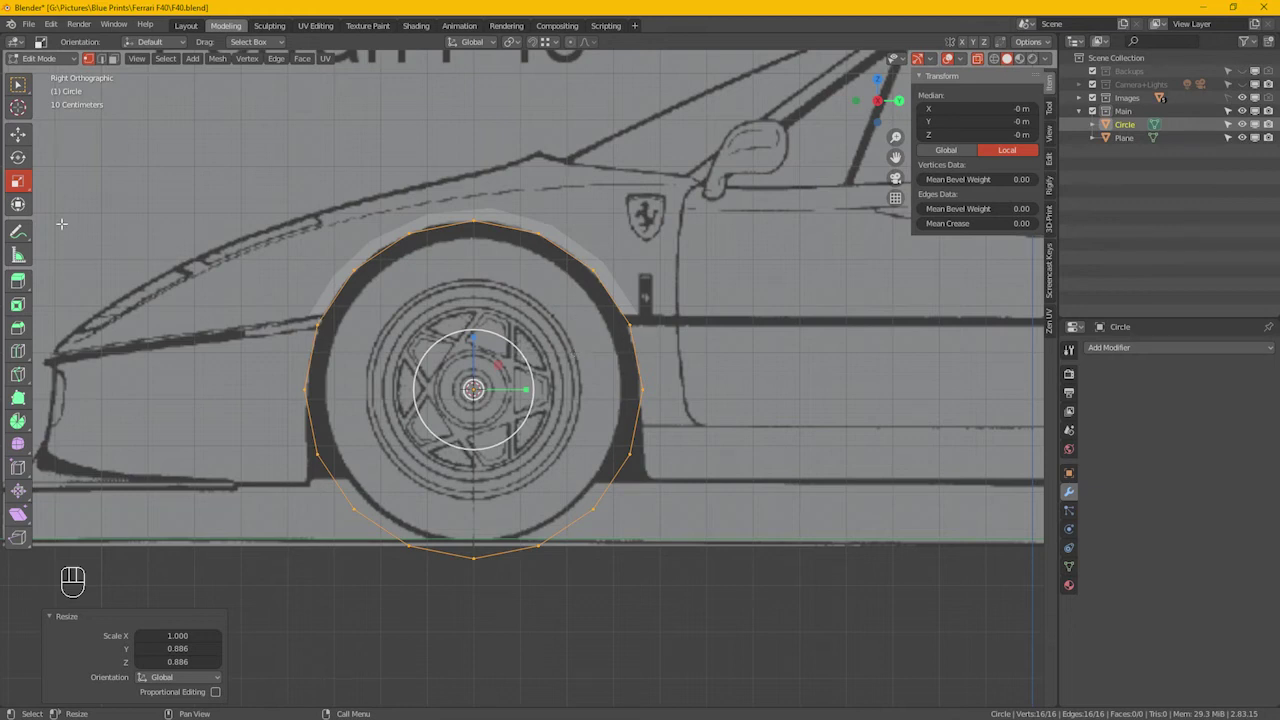
Delete the circle's lower nine vertices, keeping only the arc above the horizontal body line
{"action": "left_click", "coordinate": [18, 133]}
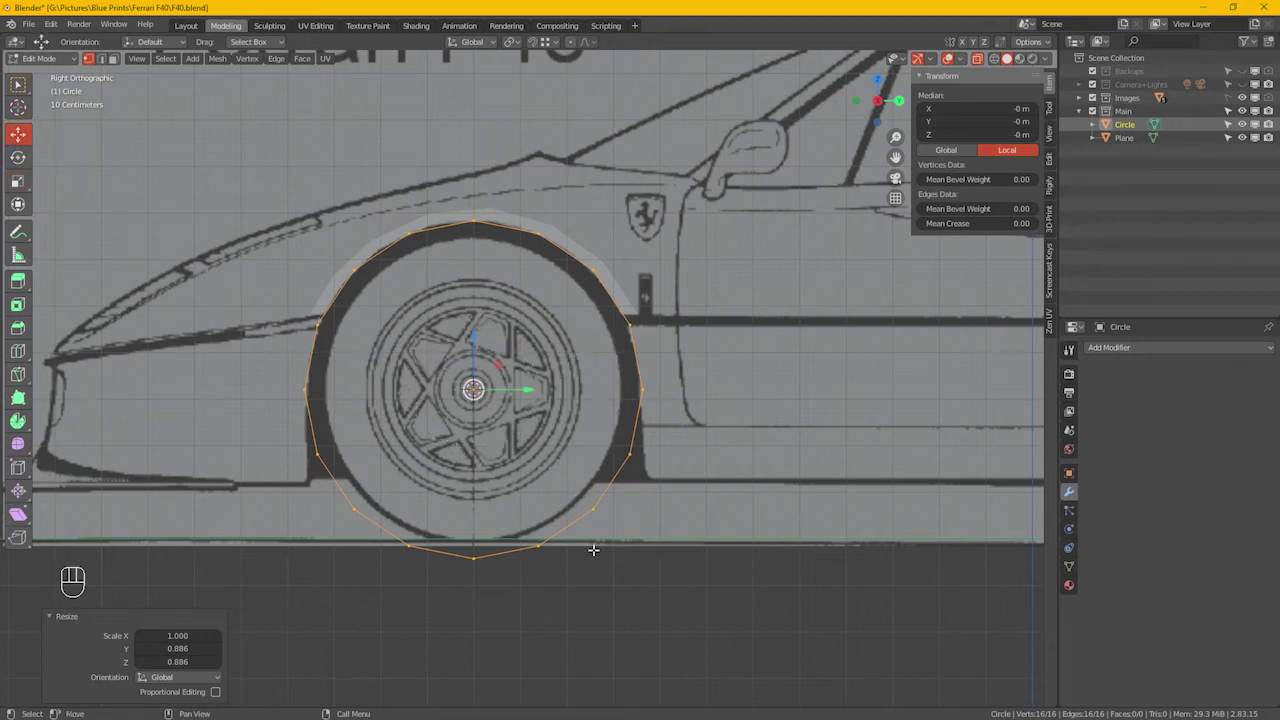
{"action": "left_click_drag", "start_coordinate": [676, 646], "coordinate": [590, 598]}
{"action": "left_click_drag", "start_coordinate": [790, 632], "coordinate": [208, 340]}
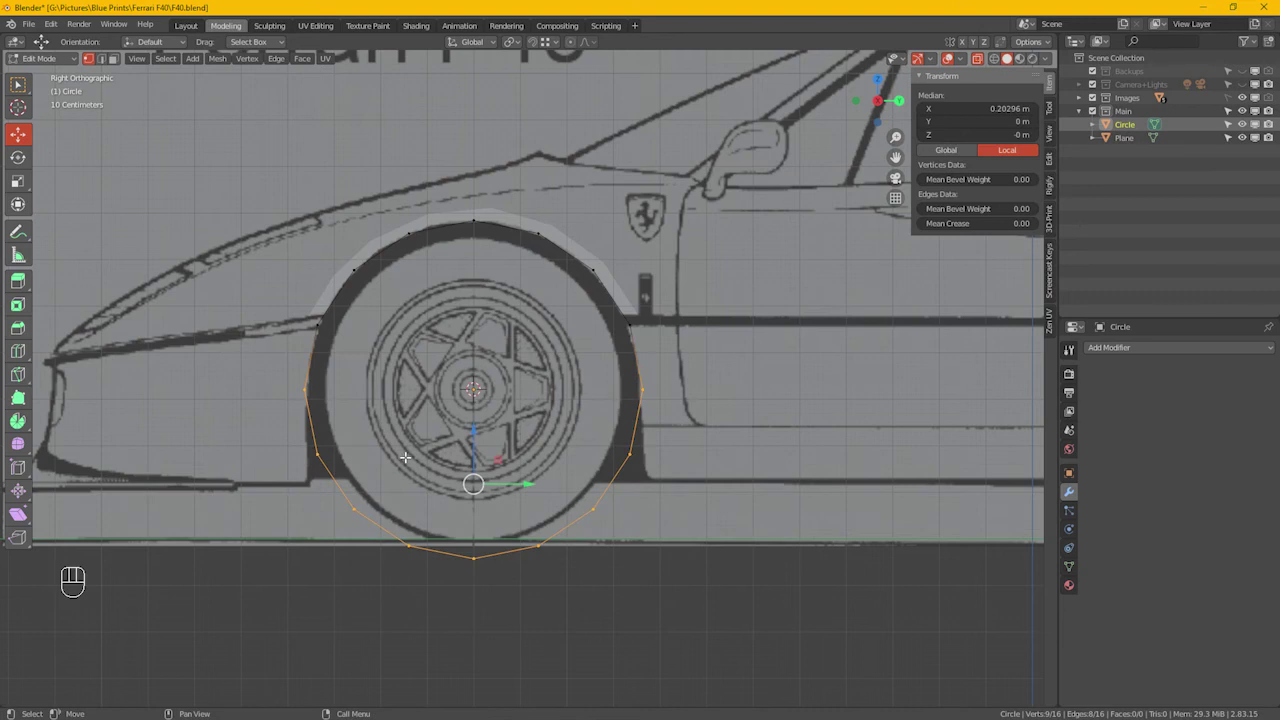
{"action": "left_click", "coordinate": [27, 90]}
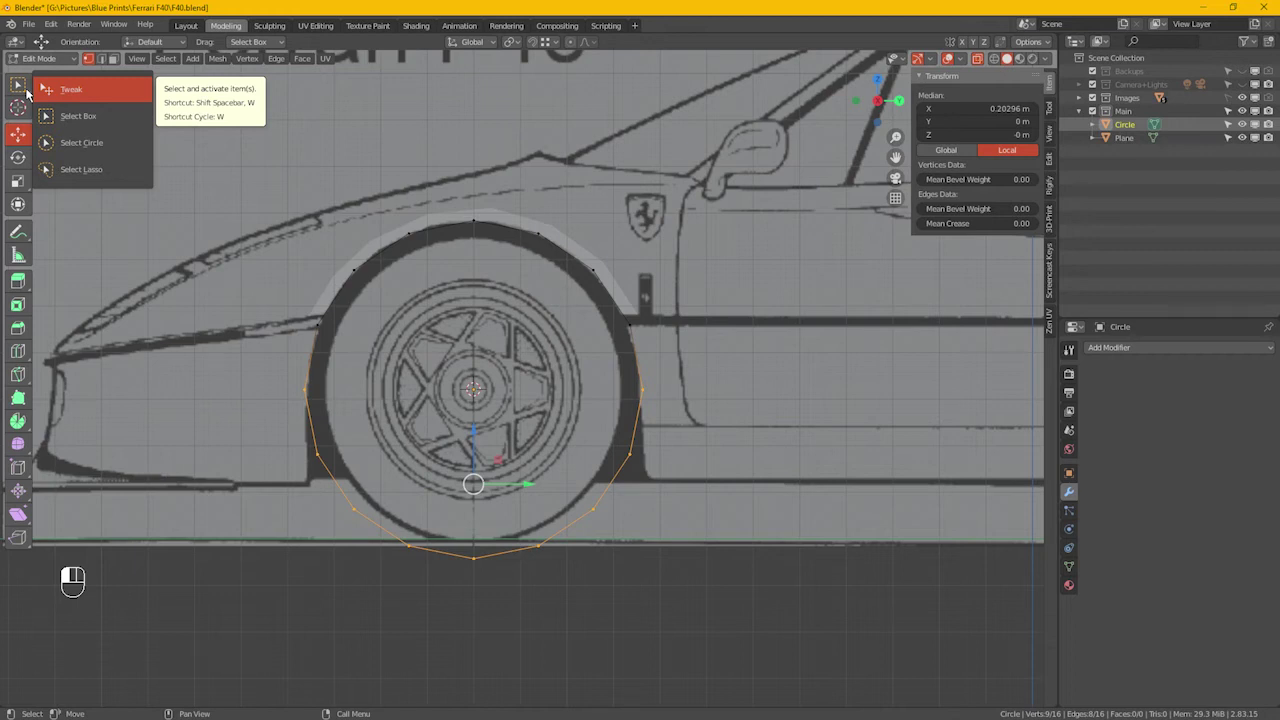
{"action": "left_click", "coordinate": [87, 122]}
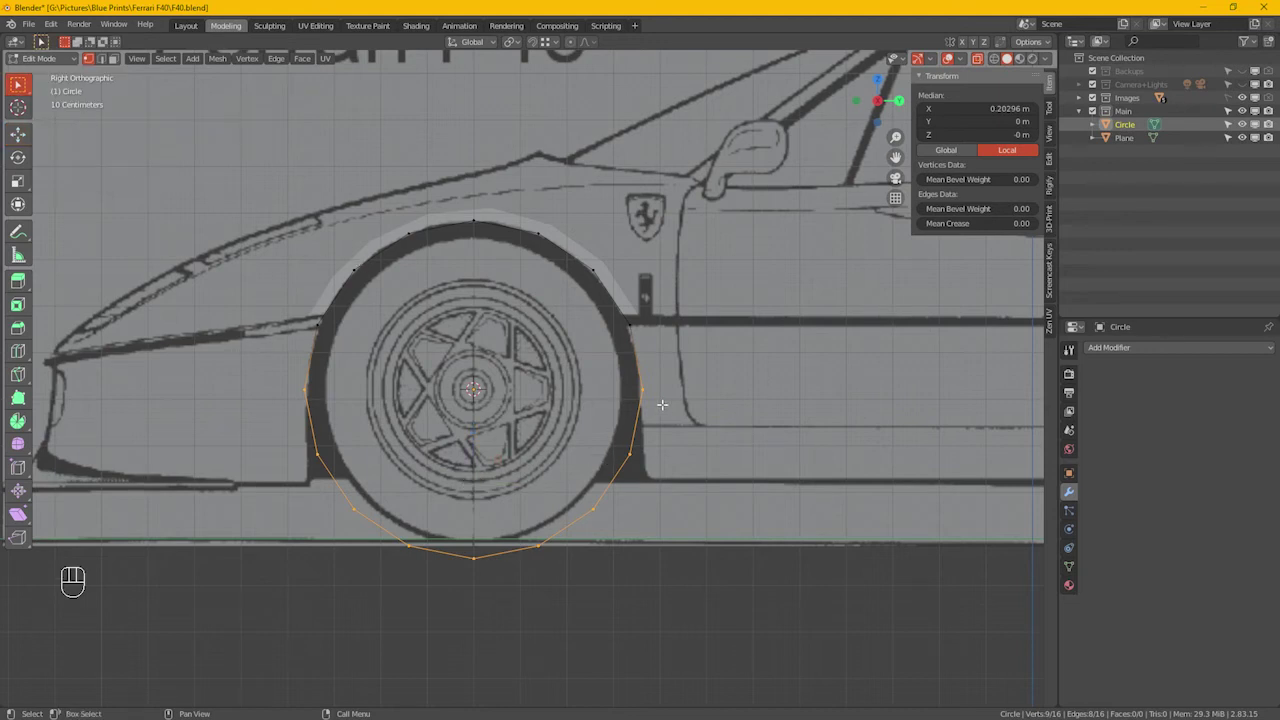
{"action": "right_click", "coordinate": [340, 364]}
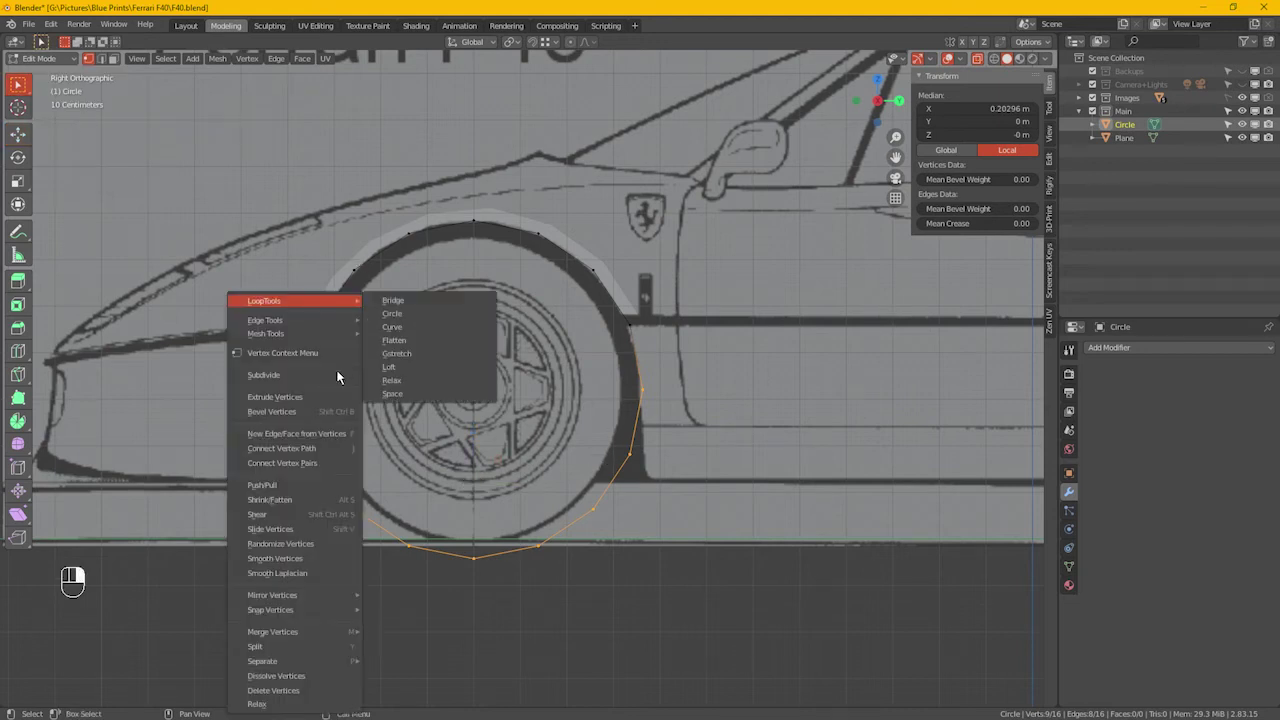
{"action": "left_click", "coordinate": [285, 690]}
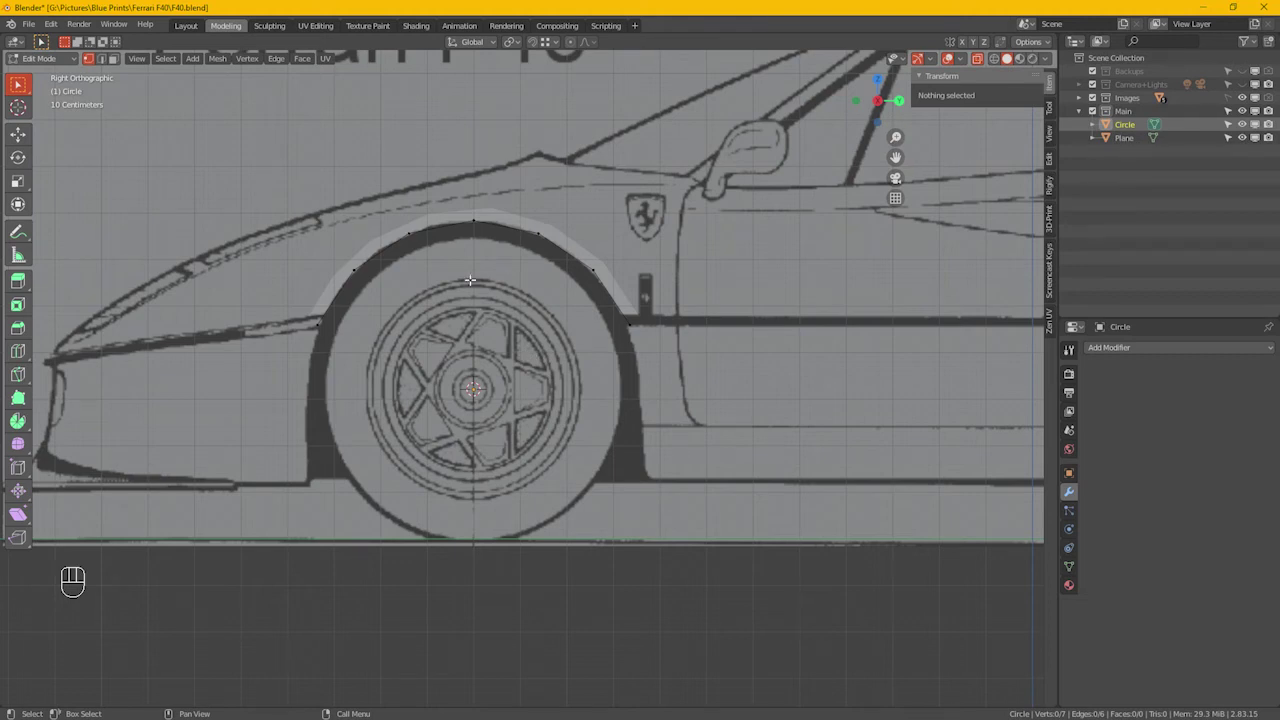
Extrude all edges of the remaining arc upward by about 0.029 m to form a strip
{"action": "left_click_drag", "start_coordinate": [194, 128], "coordinate": [650, 400]}
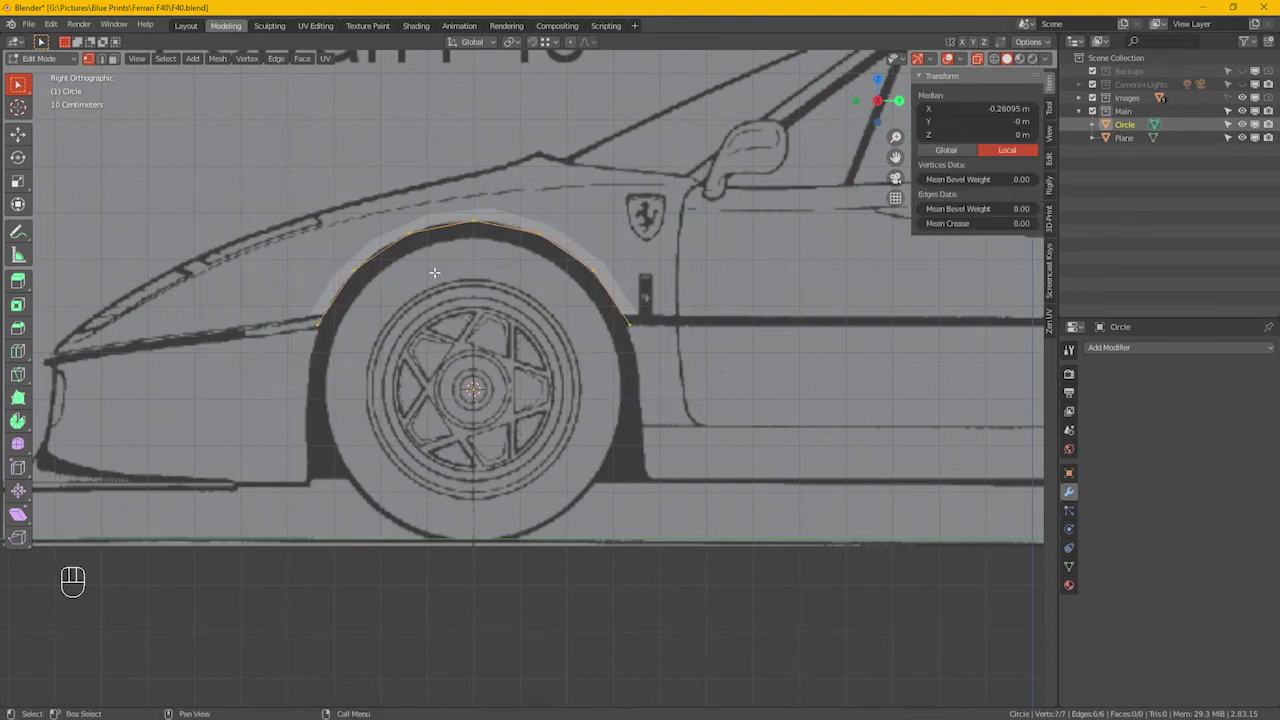
{"action": "scroll", "coordinate": [464, 250], "scroll_direction": "up", "scroll_amount": 2}
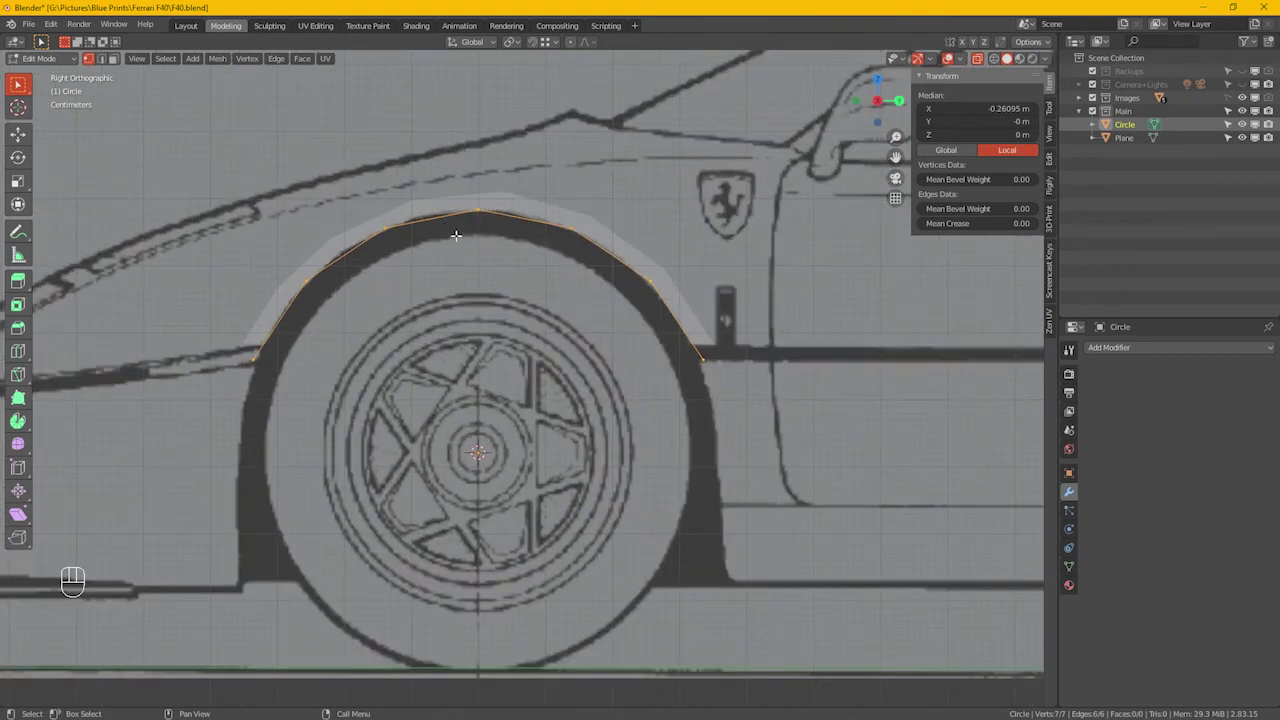
{"action": "left_click", "coordinate": [279, 59]}
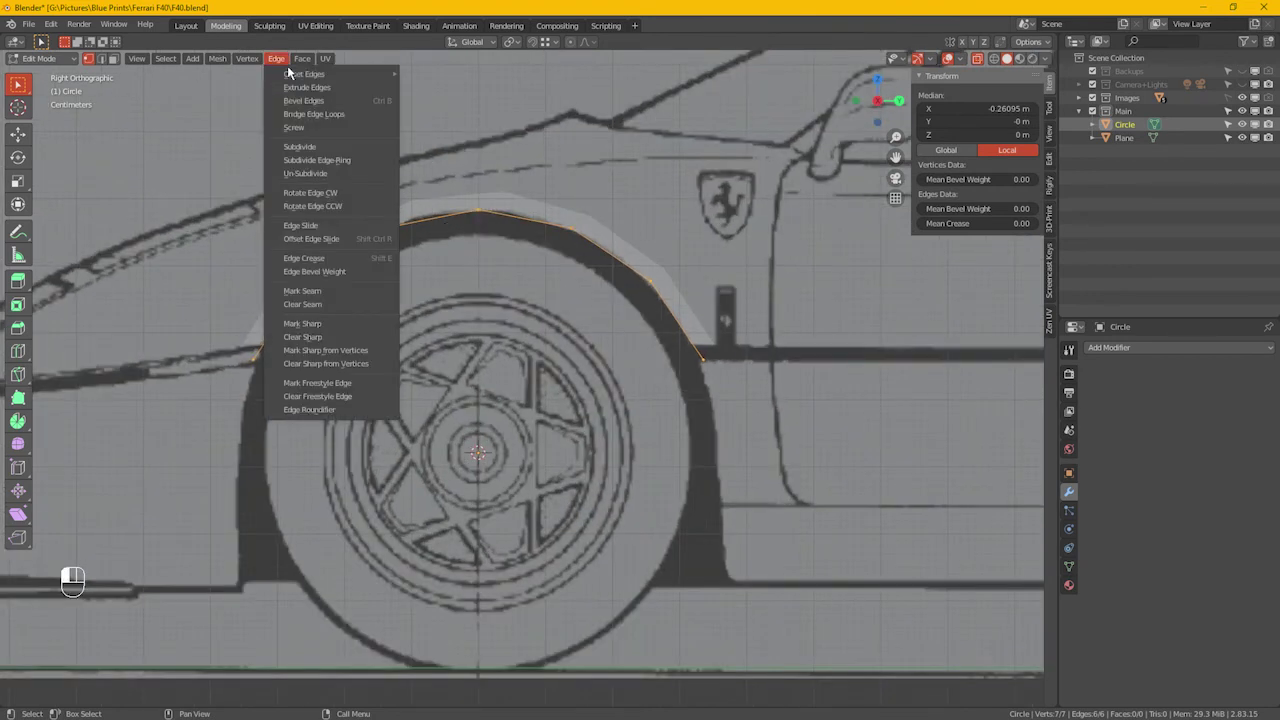
{"action": "left_click", "coordinate": [305, 87]}
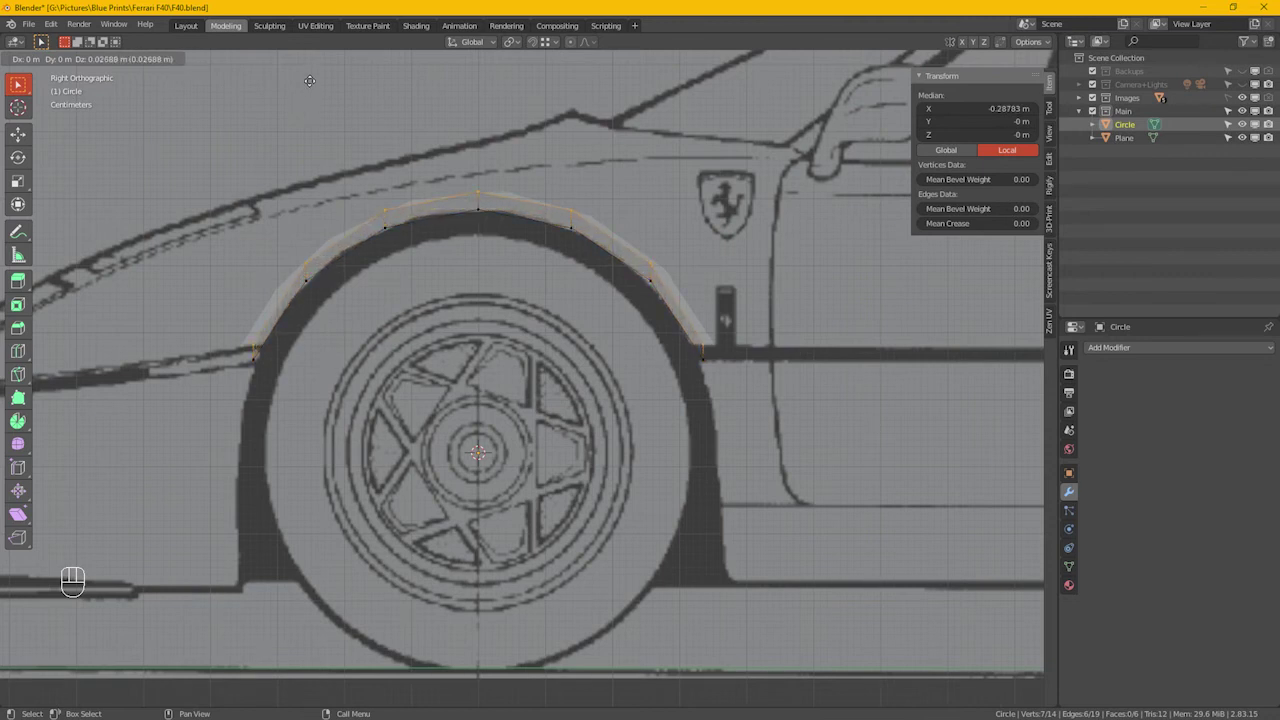
{"action": "left_click", "coordinate": [310, 80]}
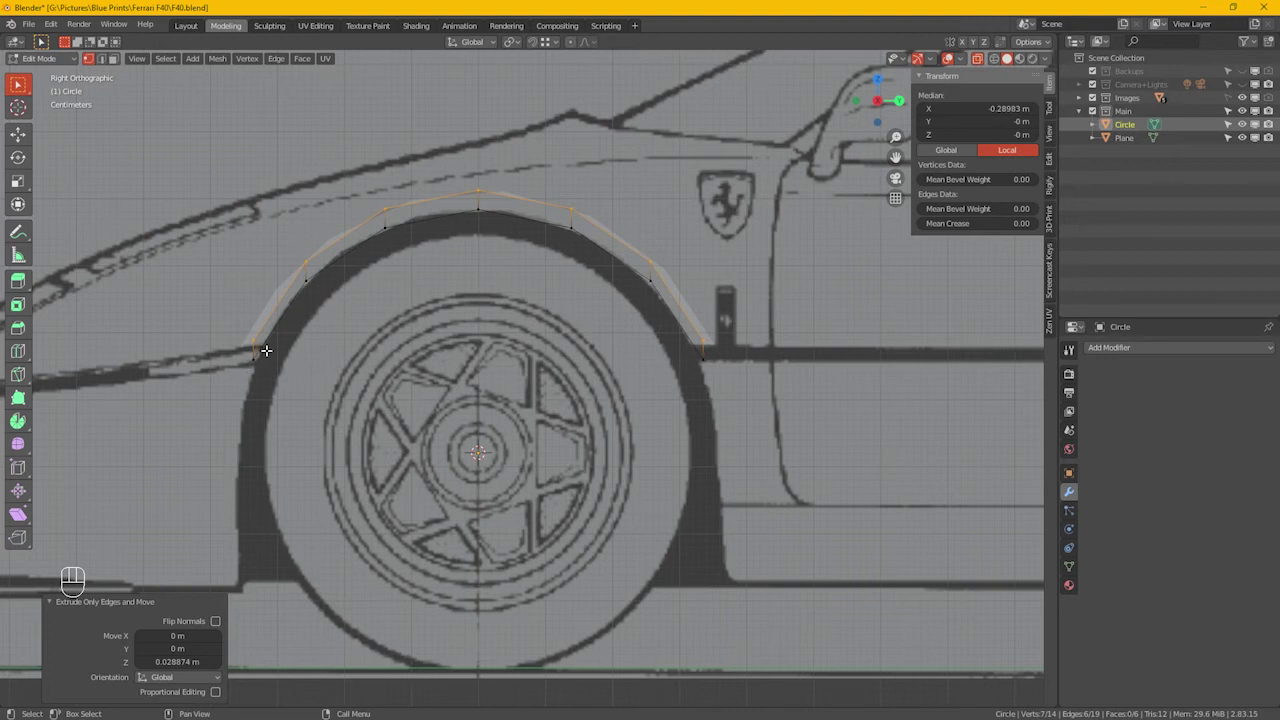
Move the nose-end vertices onto the reference strip's end, with the inner one at about local X -0.159 m, Y -0.323 m
{"action": "scroll", "coordinate": [266, 352], "scroll_direction": "up", "scroll_amount": 4}
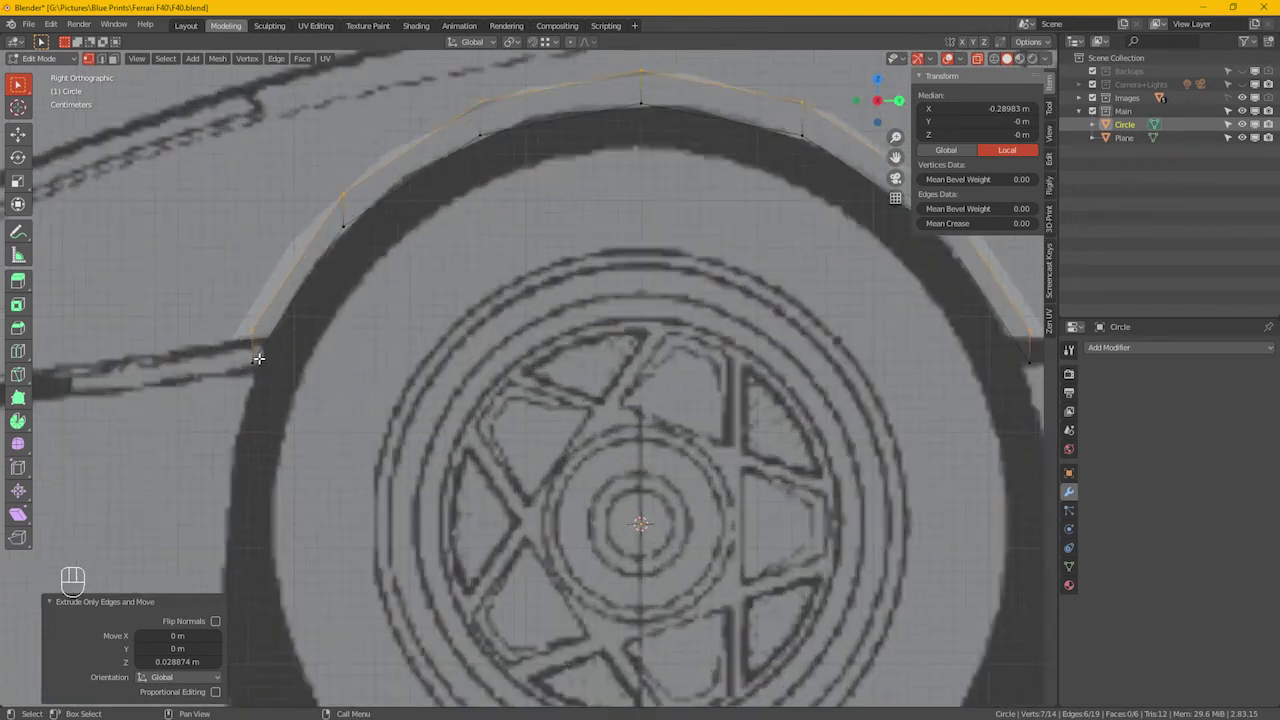
{"action": "left_click", "coordinate": [260, 354]}
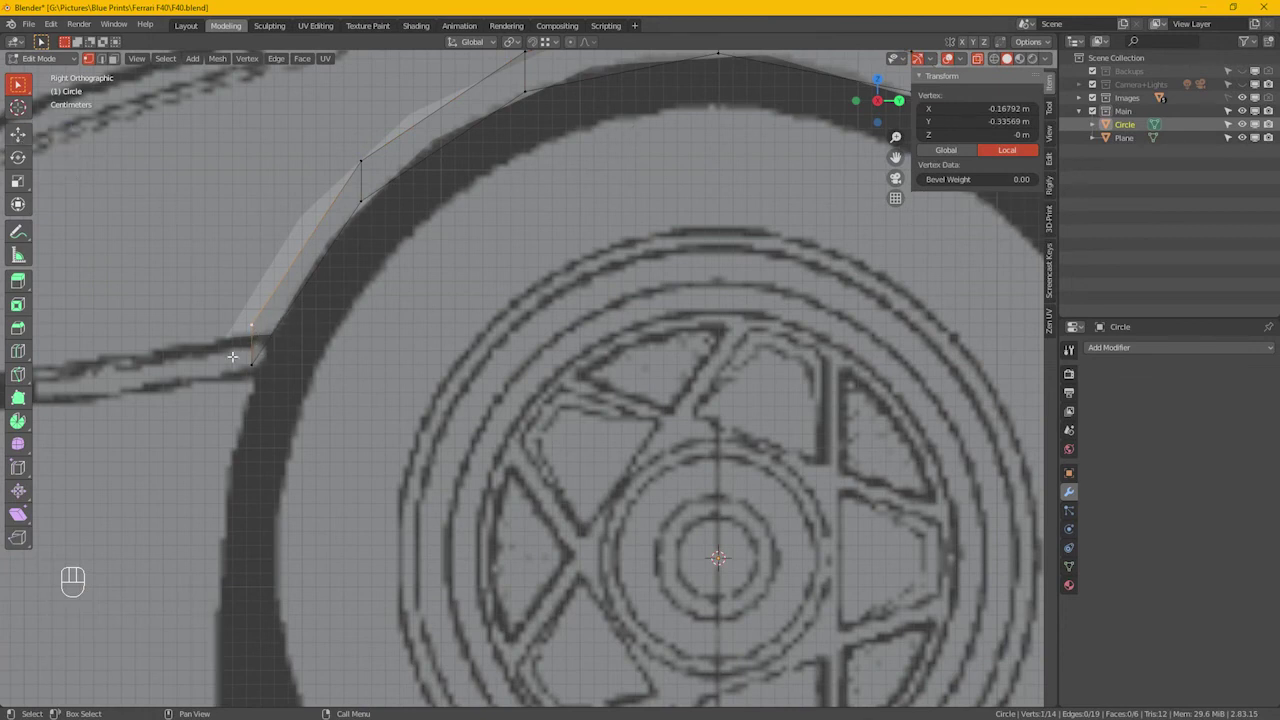
{"action": "left_click", "coordinate": [18, 133]}
{"action": "left_click_drag", "start_coordinate": [251, 324], "coordinate": [277, 349]}
{"action": "left_click", "coordinate": [254, 367]}
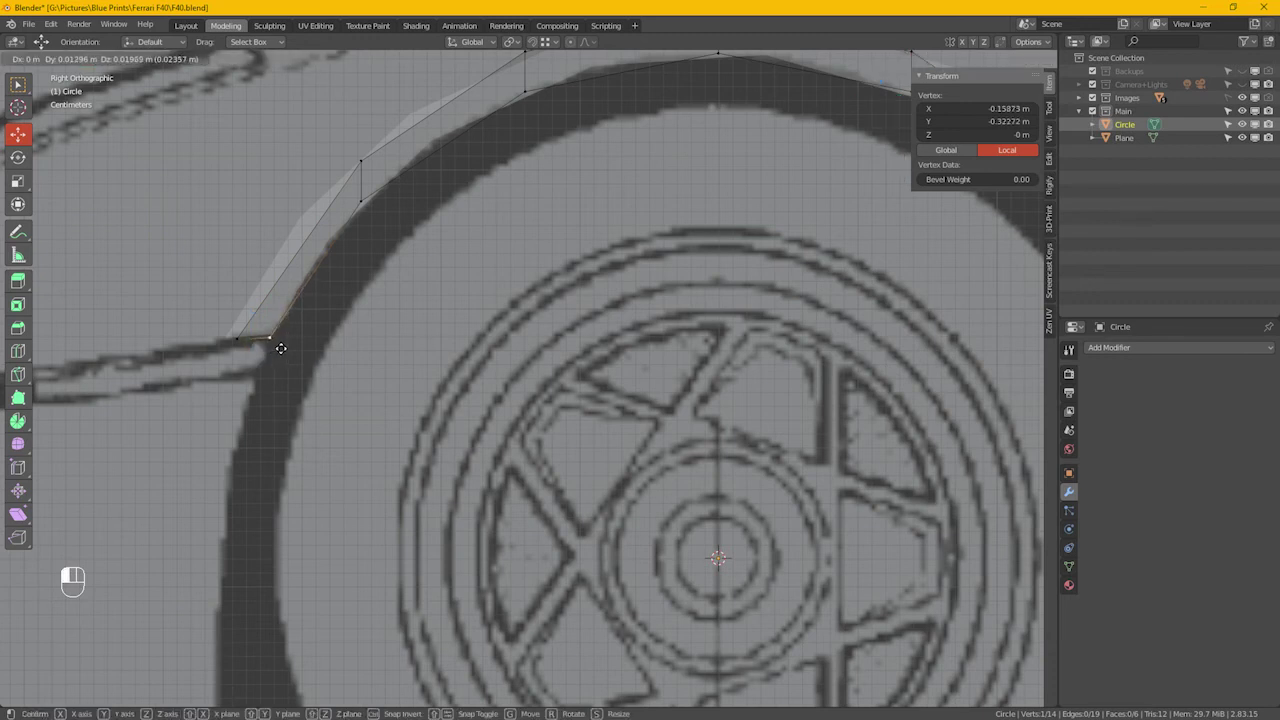
Move the outer vertices of the second and third edges from the nose end down and outward onto the reference strip's outline
{"action": "left_click", "coordinate": [361, 161]}
{"action": "left_click_drag", "start_coordinate": [361, 161], "coordinate": [345, 188]}
{"action": "middle_click_drag", "start_coordinate": [720, 277], "coordinate": [546, 360], "text": "shift"}
{"action": "left_click", "coordinate": [351, 134]}
{"action": "left_click_drag", "start_coordinate": [351, 134], "coordinate": [339, 147]}
Move the door-side end vertices so that the end edge lies level along the horizontal body line
{"action": "middle_click_drag", "start_coordinate": [743, 286], "coordinate": [744, 333], "text": "shift"}
{"action": "left_click", "coordinate": [724, 334]}
{"action": "left_click_drag", "start_coordinate": [724, 334], "coordinate": [743, 303]}
Move the outer vertices of the second and third edges from the door end to about local Y 0.272 m and 0.149 m
{"action": "left_click", "coordinate": [636, 157]}
{"action": "left_click_drag", "start_coordinate": [636, 157], "coordinate": [657, 177]}
{"action": "scroll", "coordinate": [483, 162], "scroll_direction": "up", "scroll_amount": 1, "text": "shift"}
{"action": "middle_click_drag", "start_coordinate": [483, 162], "coordinate": [582, 347], "text": "shift"}
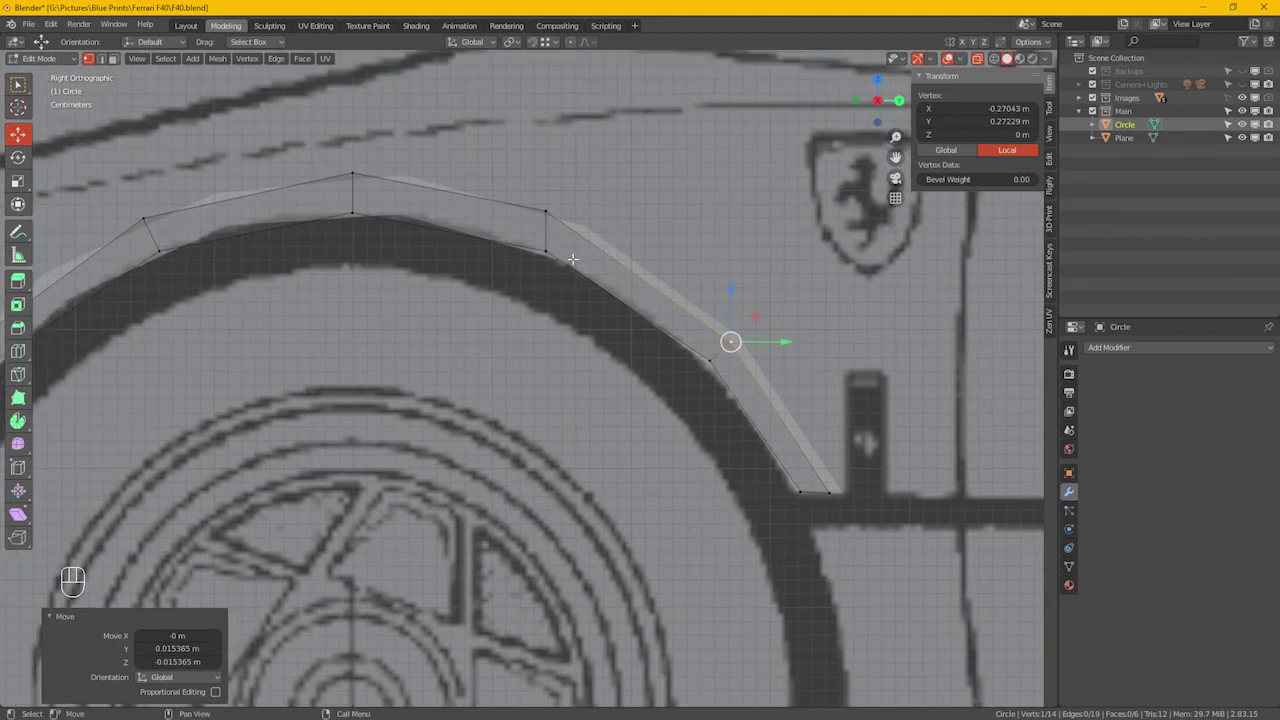
{"action": "left_click", "coordinate": [543, 209]}
{"action": "left_click_drag", "start_coordinate": [545, 210], "coordinate": [567, 222]}
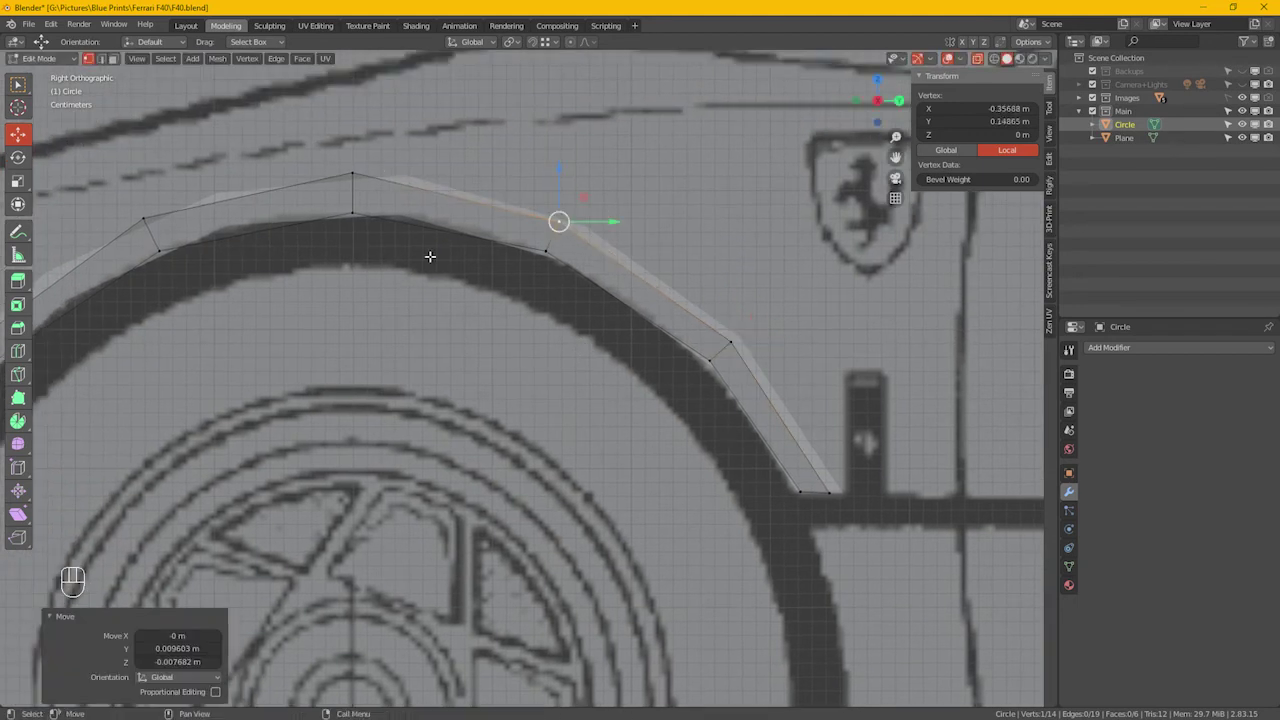
Examine how the rebuilt circle strip fits the blueprint and the reference strip in both Object Mode and Edit Mode
{"action": "scroll", "coordinate": [449, 306], "scroll_direction": "down", "scroll_amount": 1}
{"action": "middle_click_drag", "start_coordinate": [478, 406], "coordinate": [624, 319], "text": "shift"}
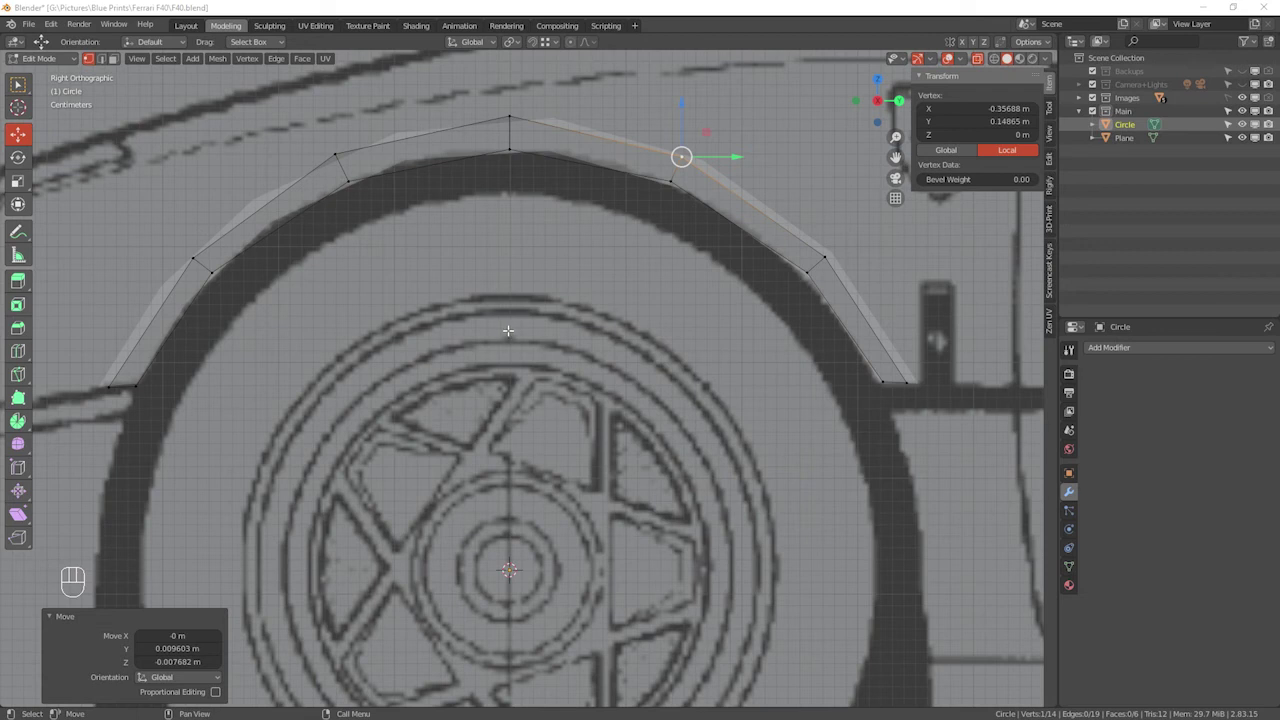
{"action": "middle_click_drag", "start_coordinate": [535, 338], "coordinate": [541, 376], "text": "shift"}
{"action": "key", "text": "Tab"}
{"action": "scroll", "coordinate": [545, 358], "scroll_direction": "down", "scroll_amount": 2}
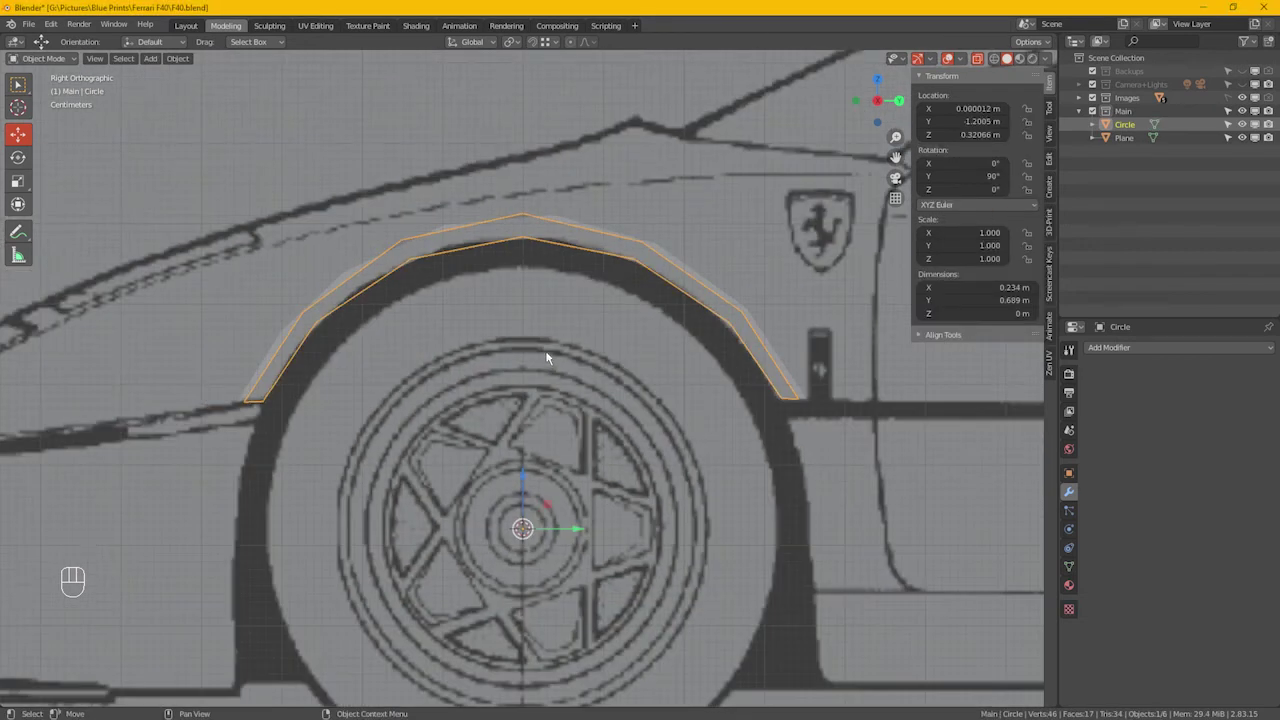
{"action": "key", "text": "Tab"}
{"action": "left_click", "coordinate": [640, 241]}
{"action": "scroll", "coordinate": [645, 250], "scroll_direction": "up", "scroll_amount": 1}
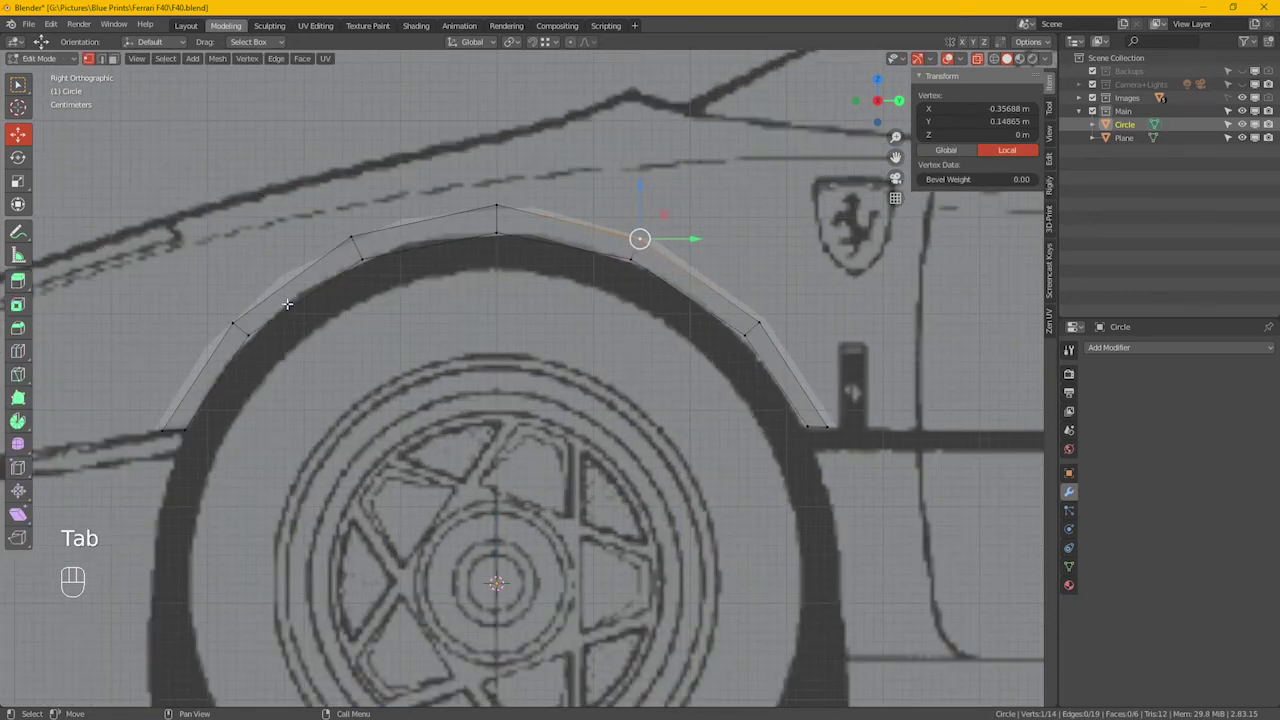
{"action": "key", "text": "Tab"}
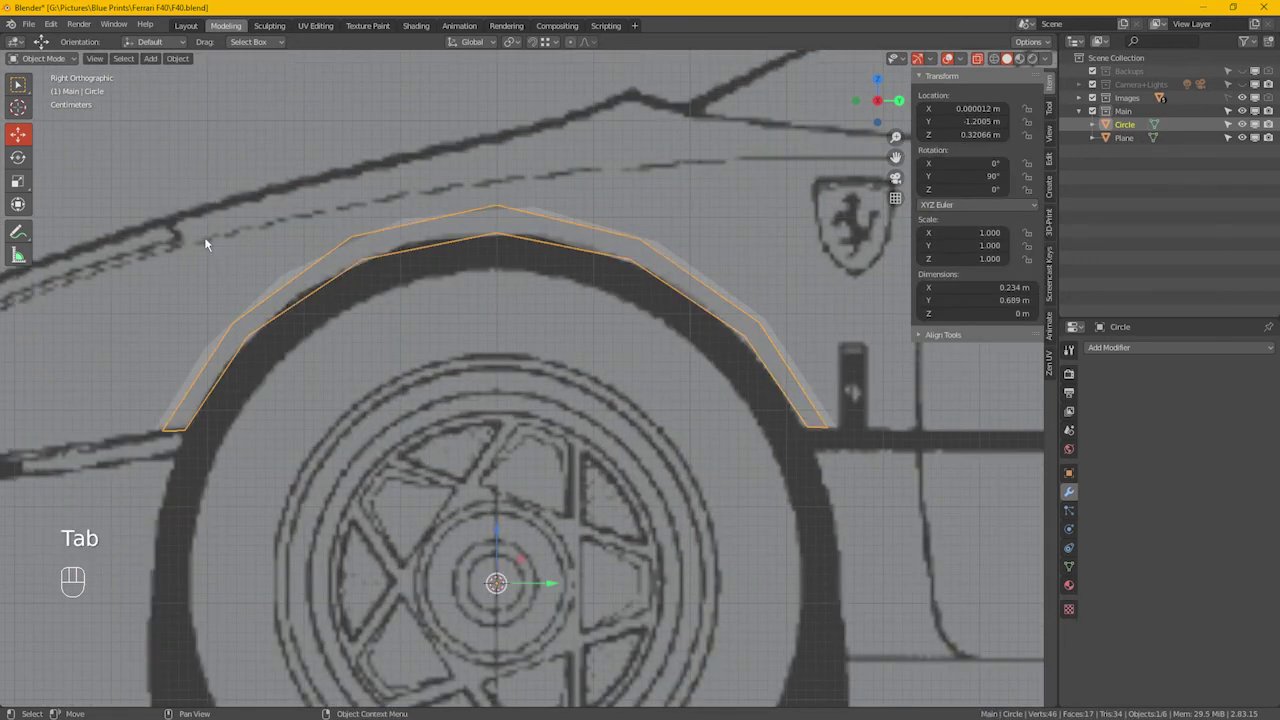
{"action": "left_click", "coordinate": [72, 60]}
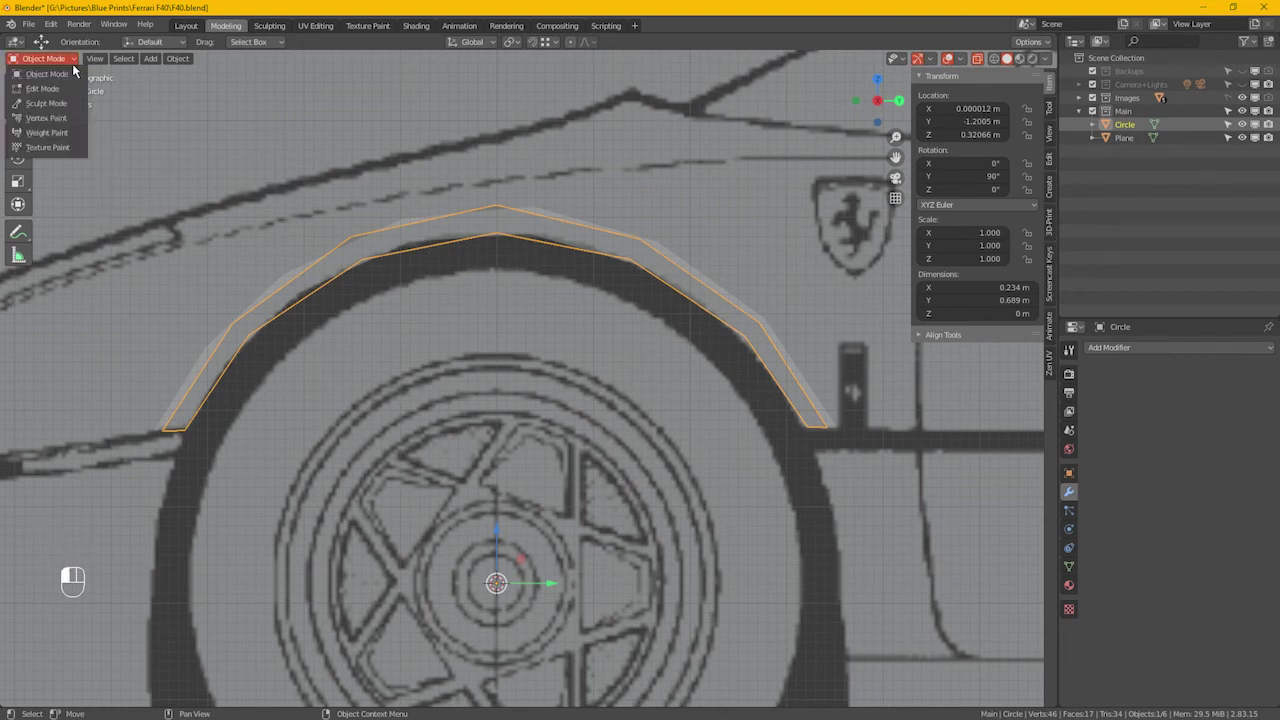
{"action": "left_click", "coordinate": [57, 90]}
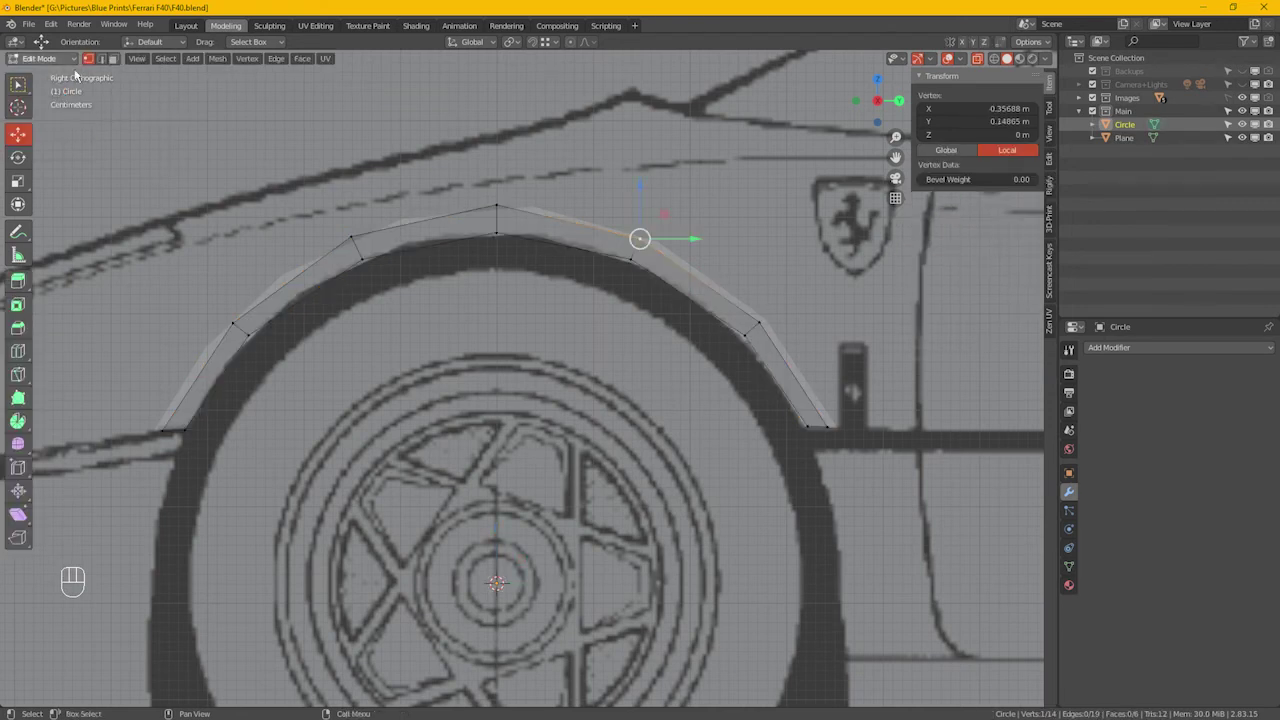
{"action": "left_click", "coordinate": [72, 59]}
{"action": "left_click", "coordinate": [60, 69]}
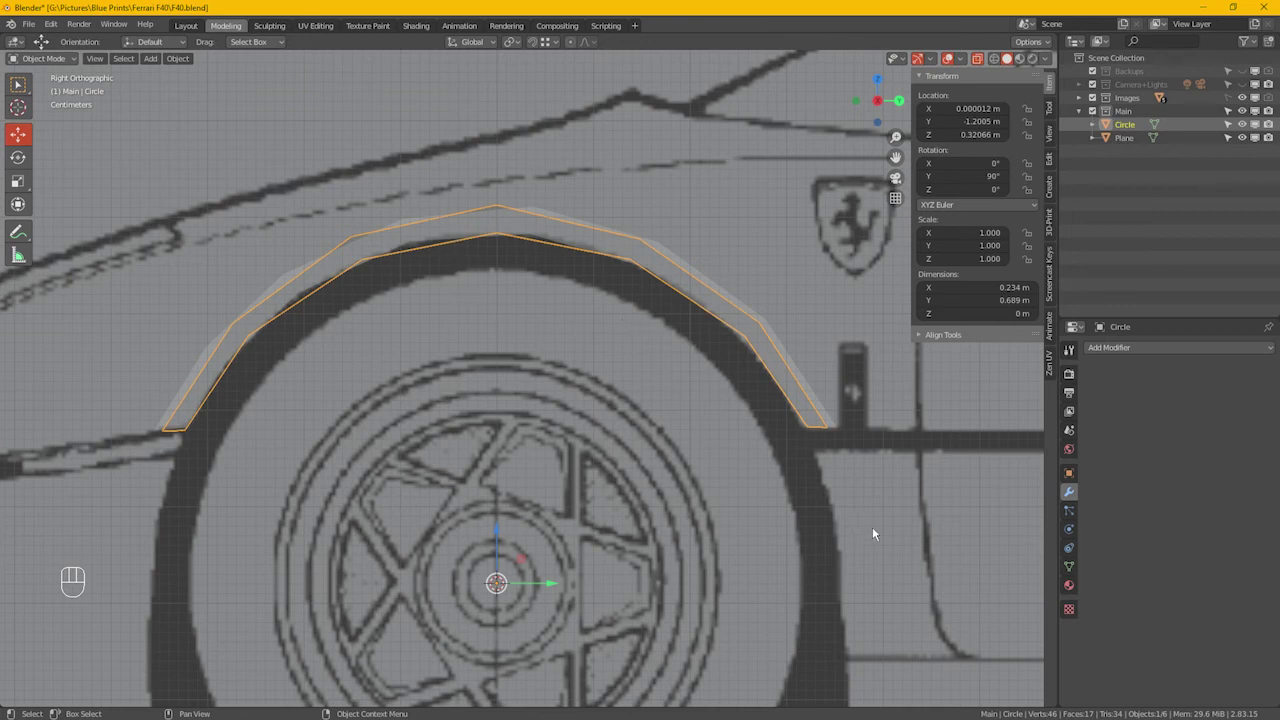
In the Plane strip, shift the third and fourth cross edges from the nose end slightly up and toward the door, the fourth to about local Y -0.098 m
{"action": "left_click", "coordinate": [1130, 139]}
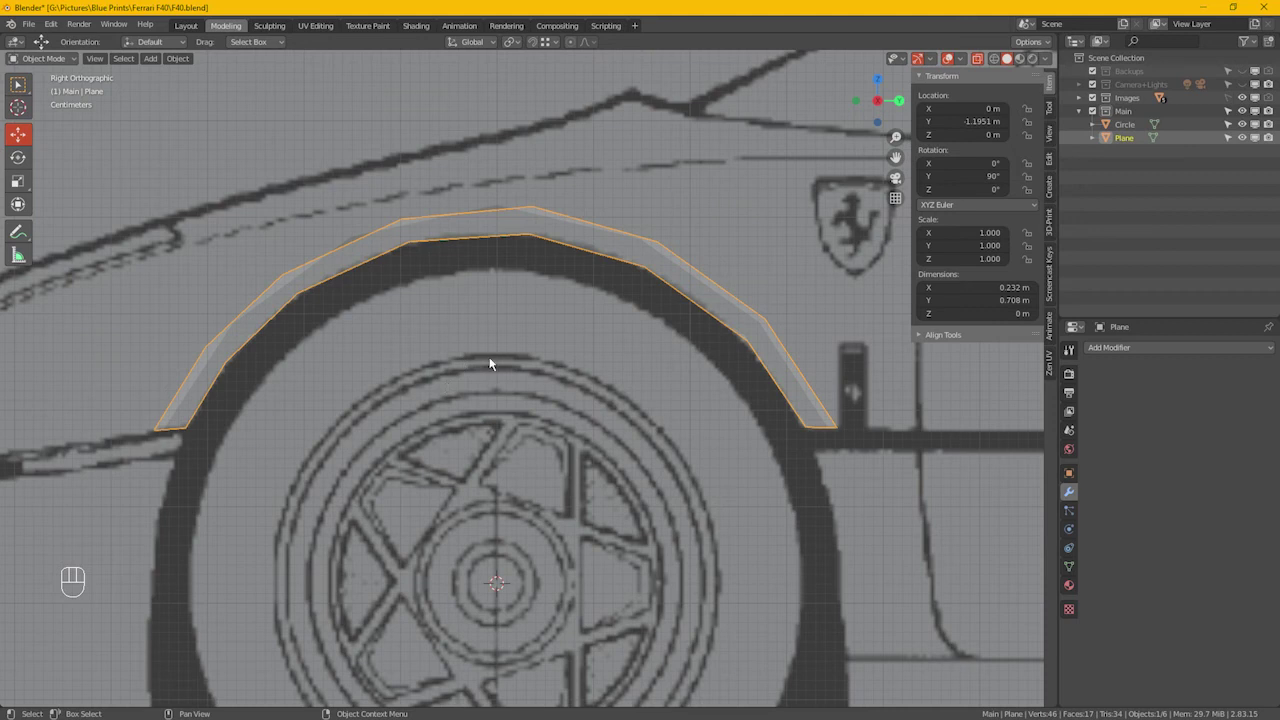
{"action": "key", "text": "Tab"}
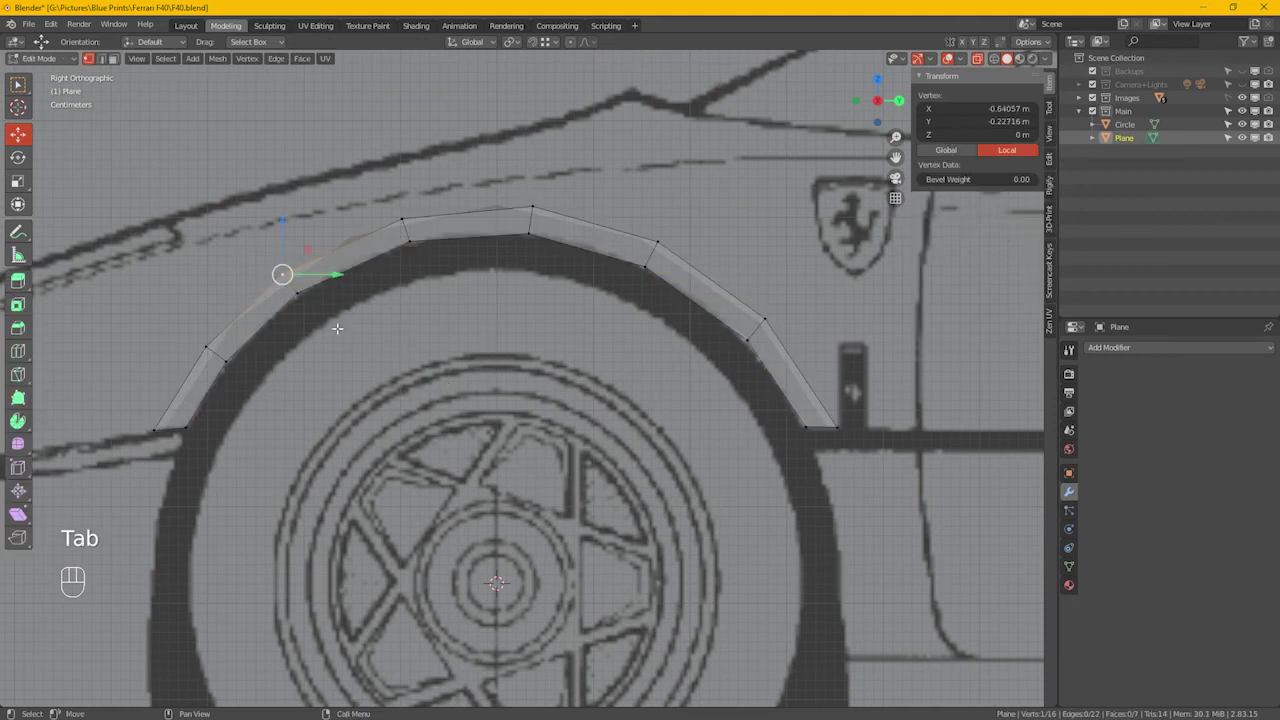
{"action": "left_click", "coordinate": [296, 292], "text": "shift"}
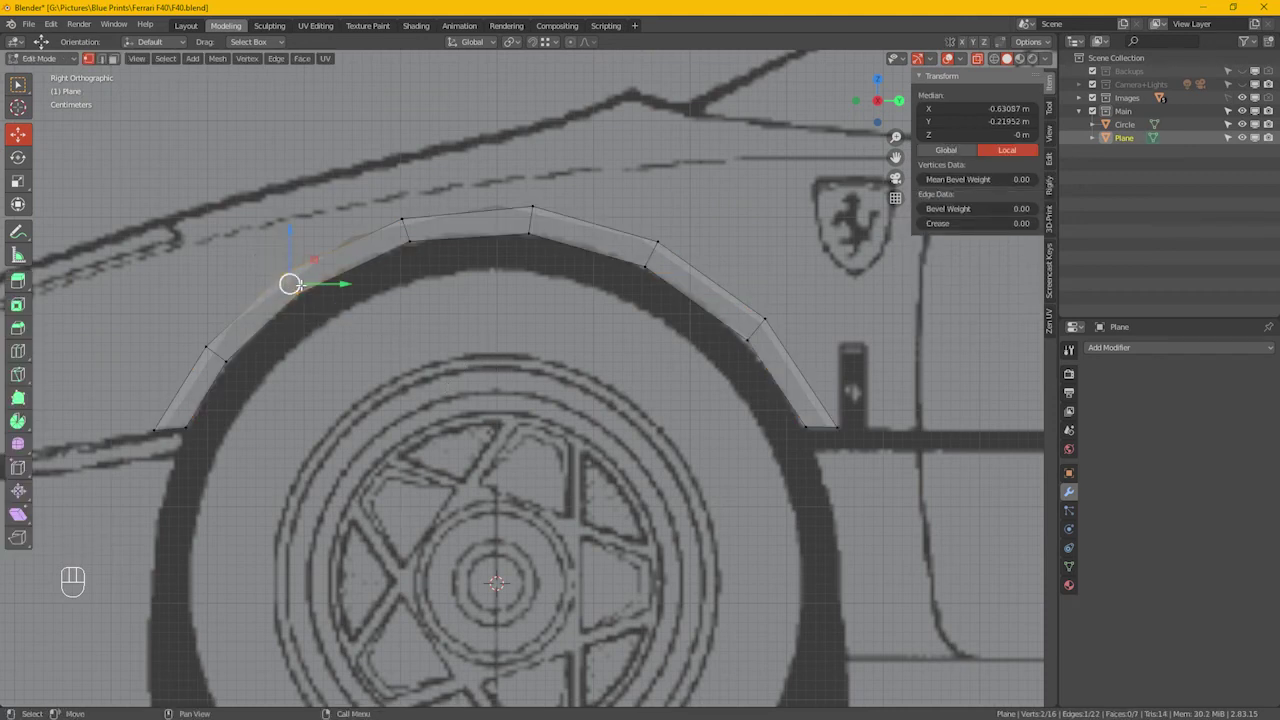
{"action": "left_click_drag", "start_coordinate": [297, 285], "coordinate": [310, 279]}
{"action": "left_click", "coordinate": [404, 229]}
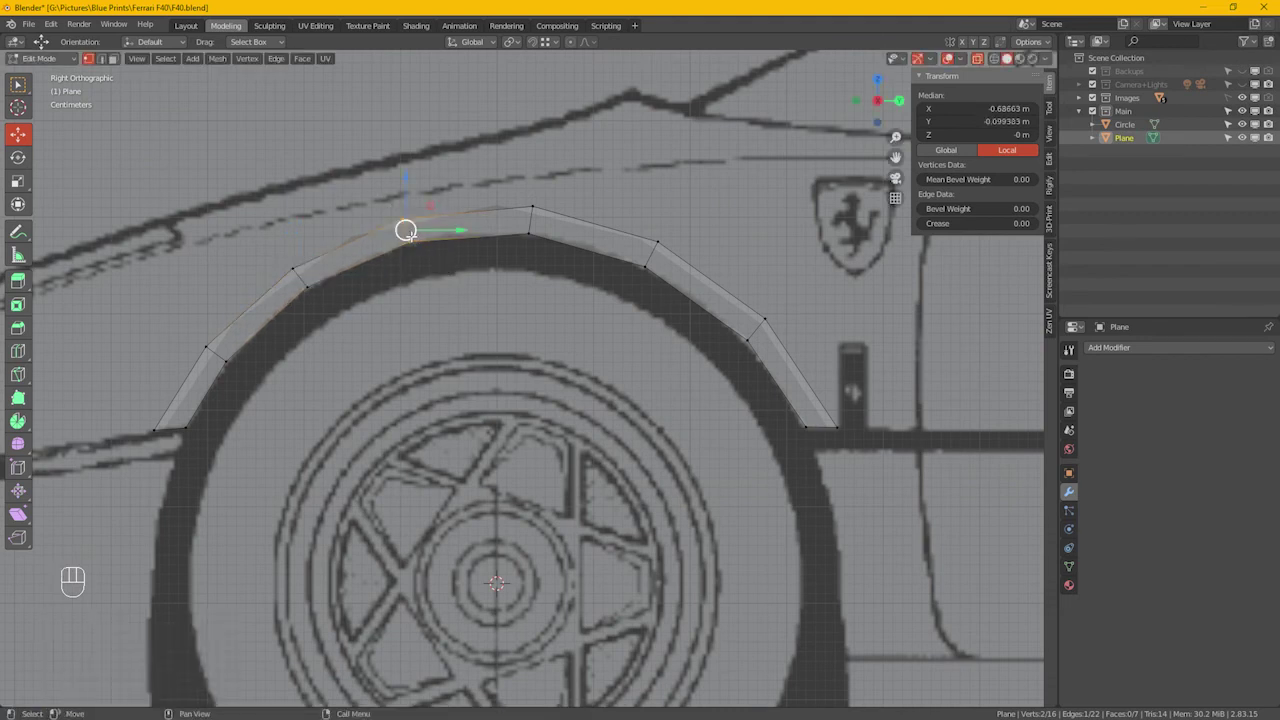
{"action": "left_click_drag", "start_coordinate": [405, 230], "coordinate": [417, 235]}
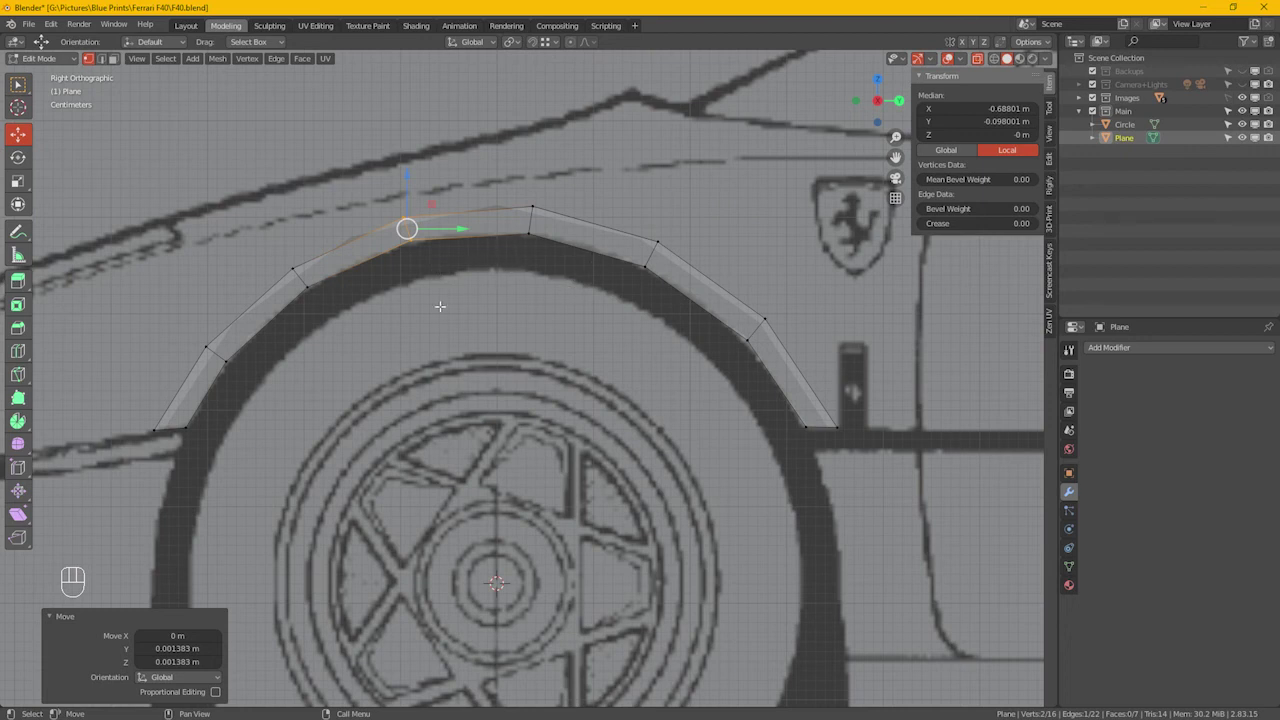
{"action": "key", "text": "Tab"}
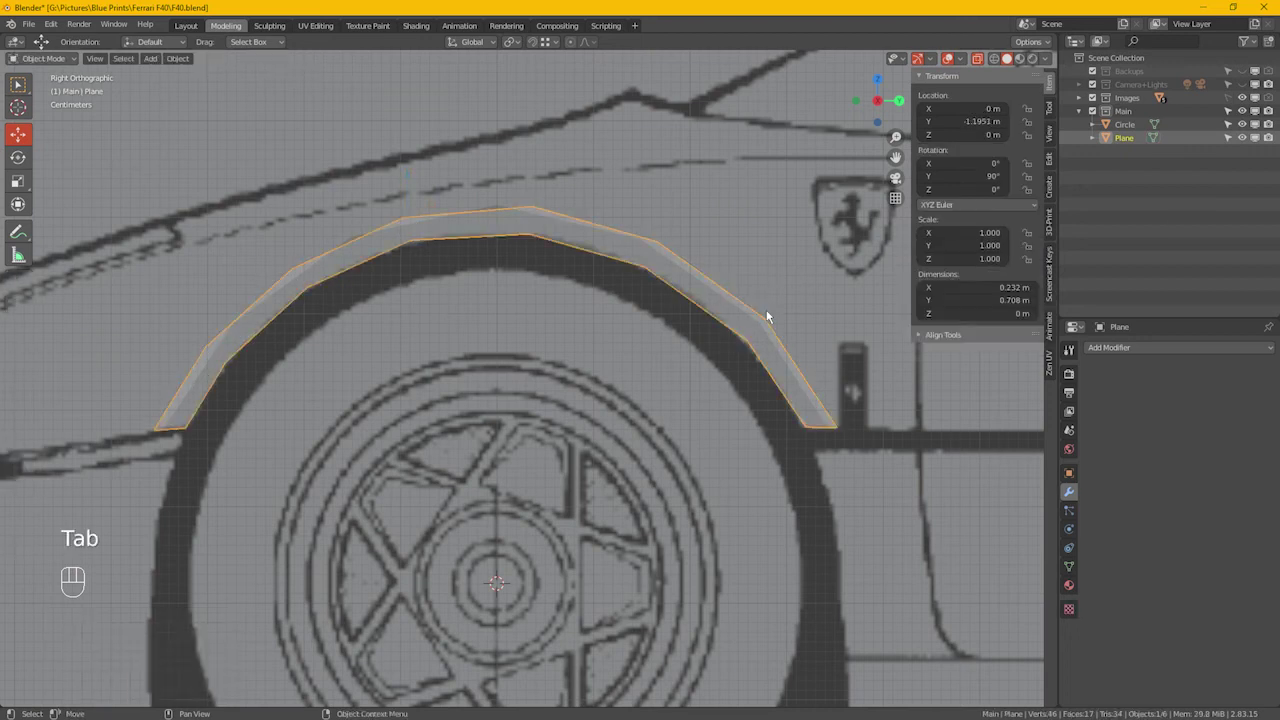
In the Circle strip, subdivide the long edges of the segment on the nose side of the arch's apex with one cut
{"action": "left_click", "coordinate": [1124, 124]}
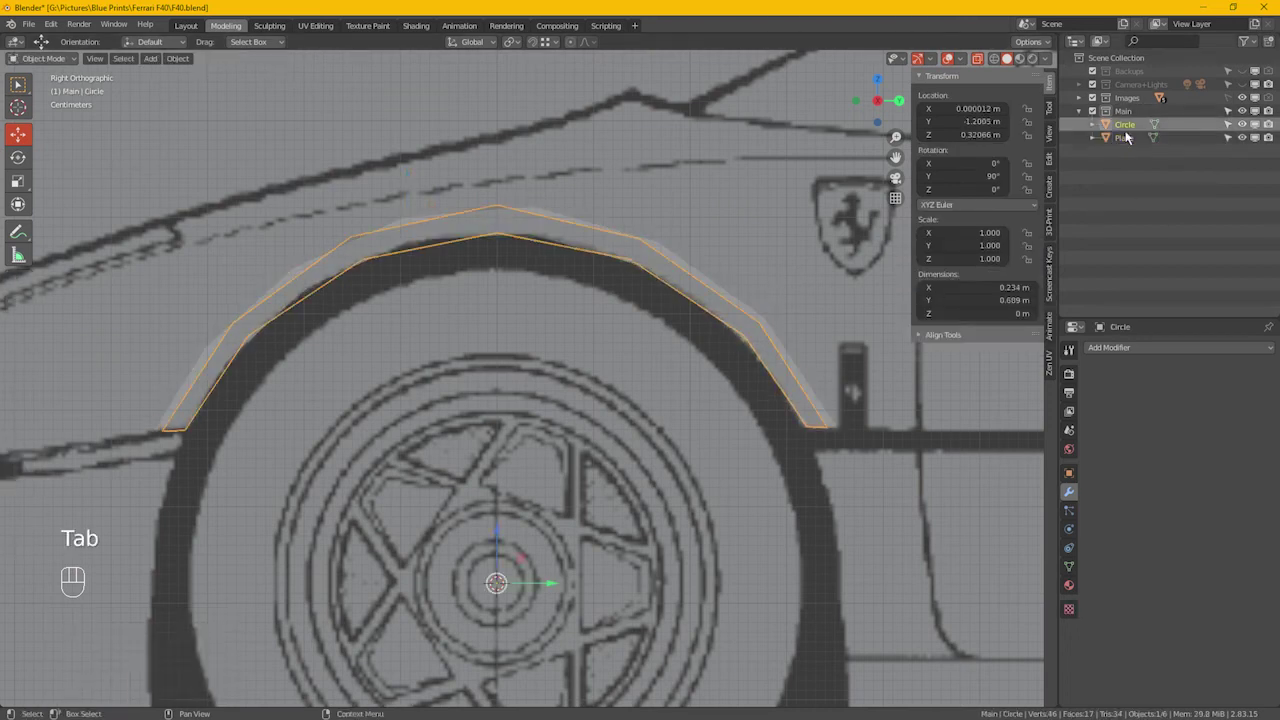
{"action": "key", "text": "Tab"}
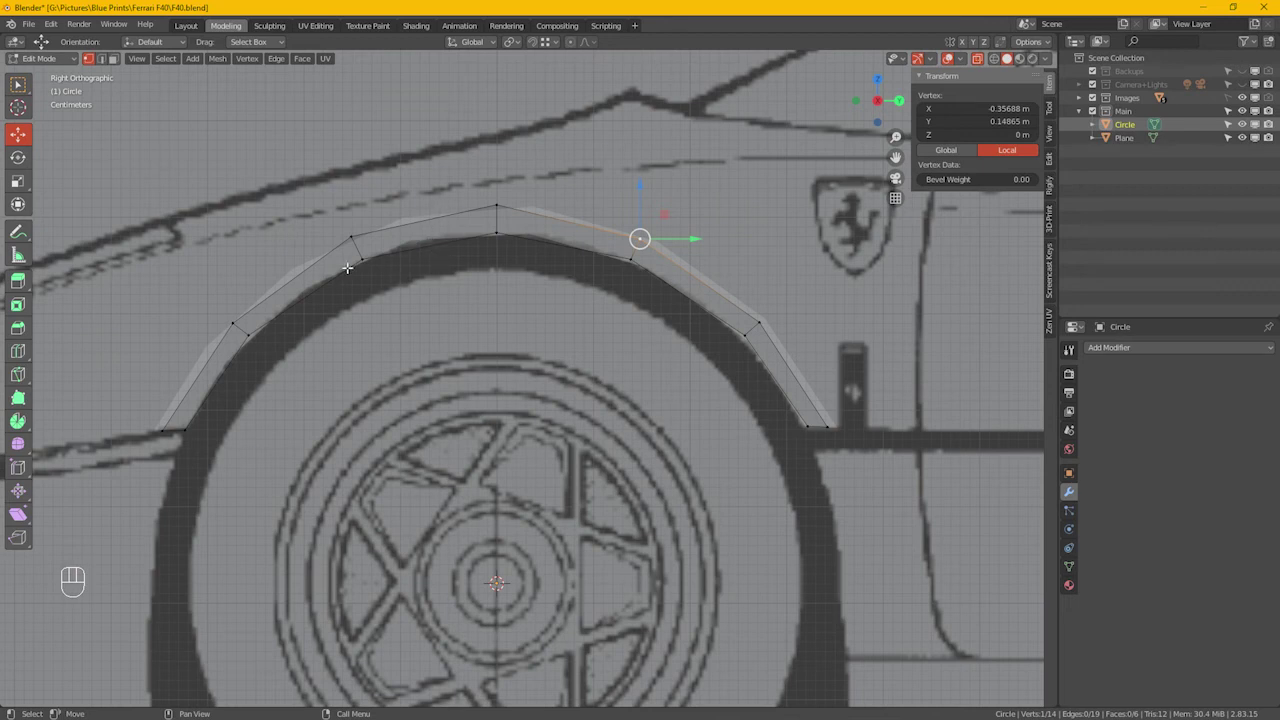
{"action": "left_click", "coordinate": [282, 62]}
{"action": "left_click", "coordinate": [330, 186]}
{"action": "left_click_drag", "start_coordinate": [416, 182], "coordinate": [458, 276]}
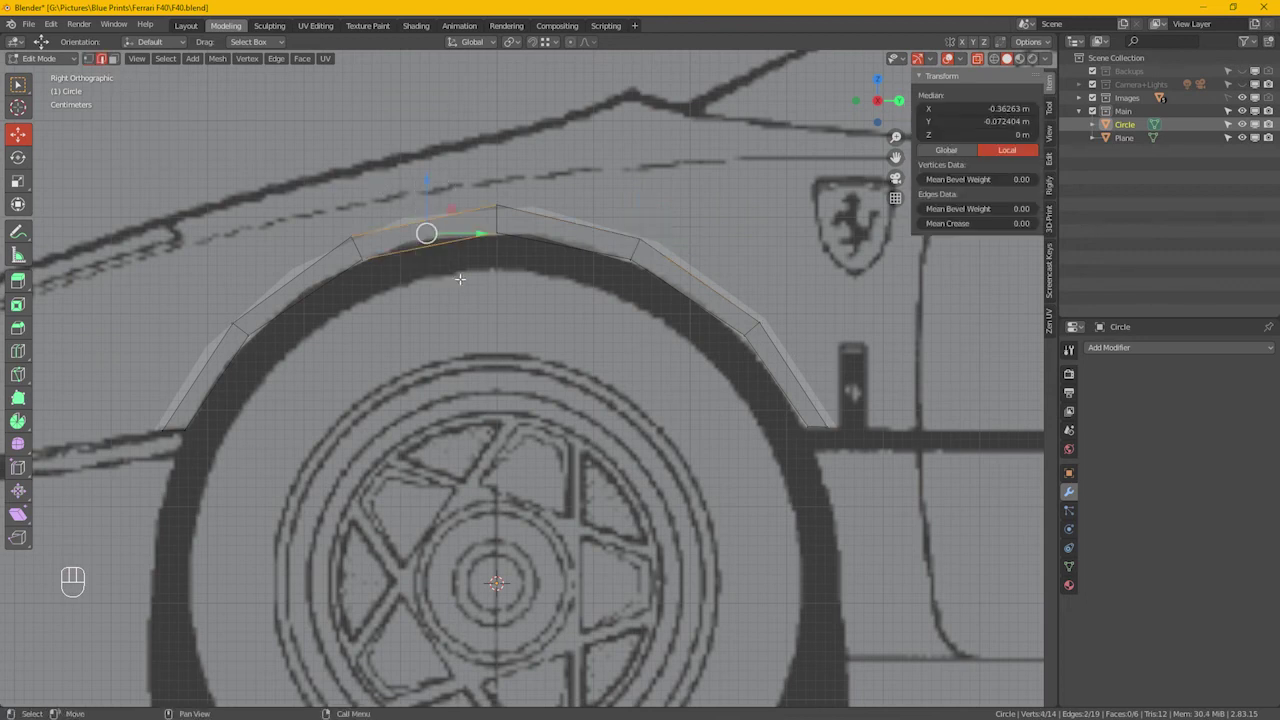
{"action": "left_click", "coordinate": [276, 58]}
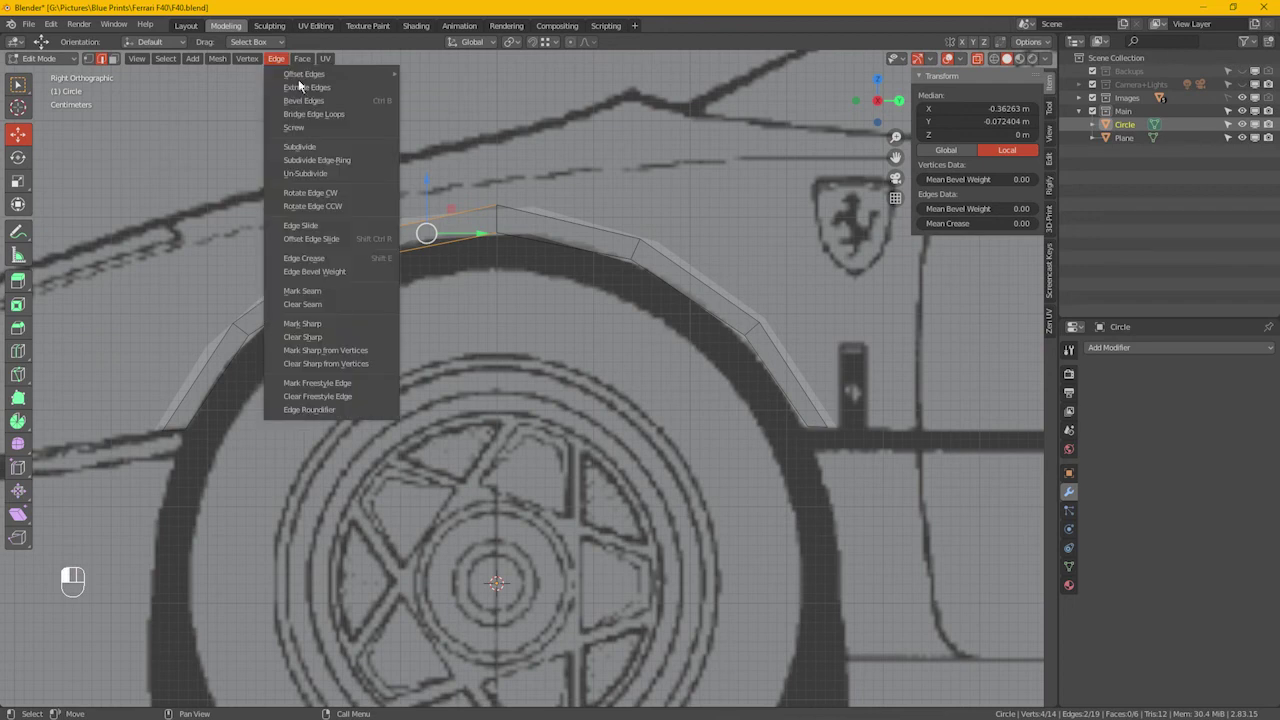
{"action": "left_click", "coordinate": [334, 148]}
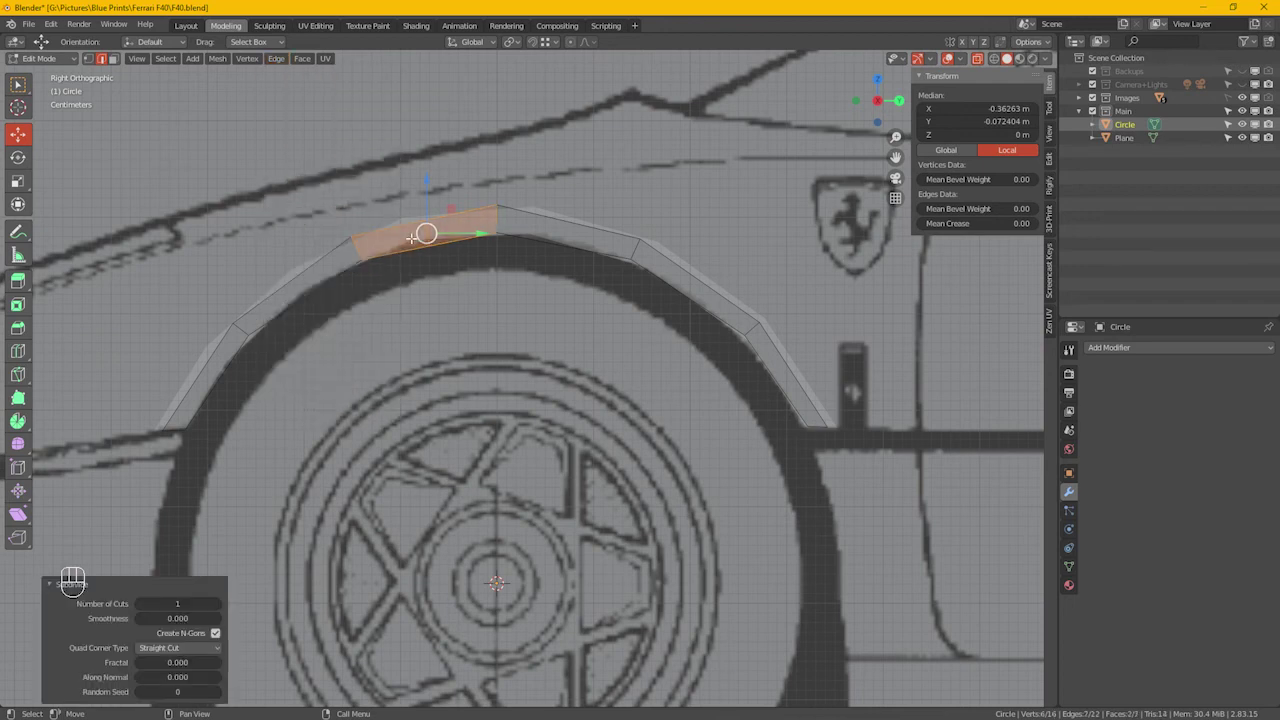
Move the new cross edge on the nose side of the apex onto the arch curve, at about local X -0.369 m, Y -0.074 m
{"action": "scroll", "coordinate": [421, 245], "scroll_direction": "up", "scroll_amount": 4}
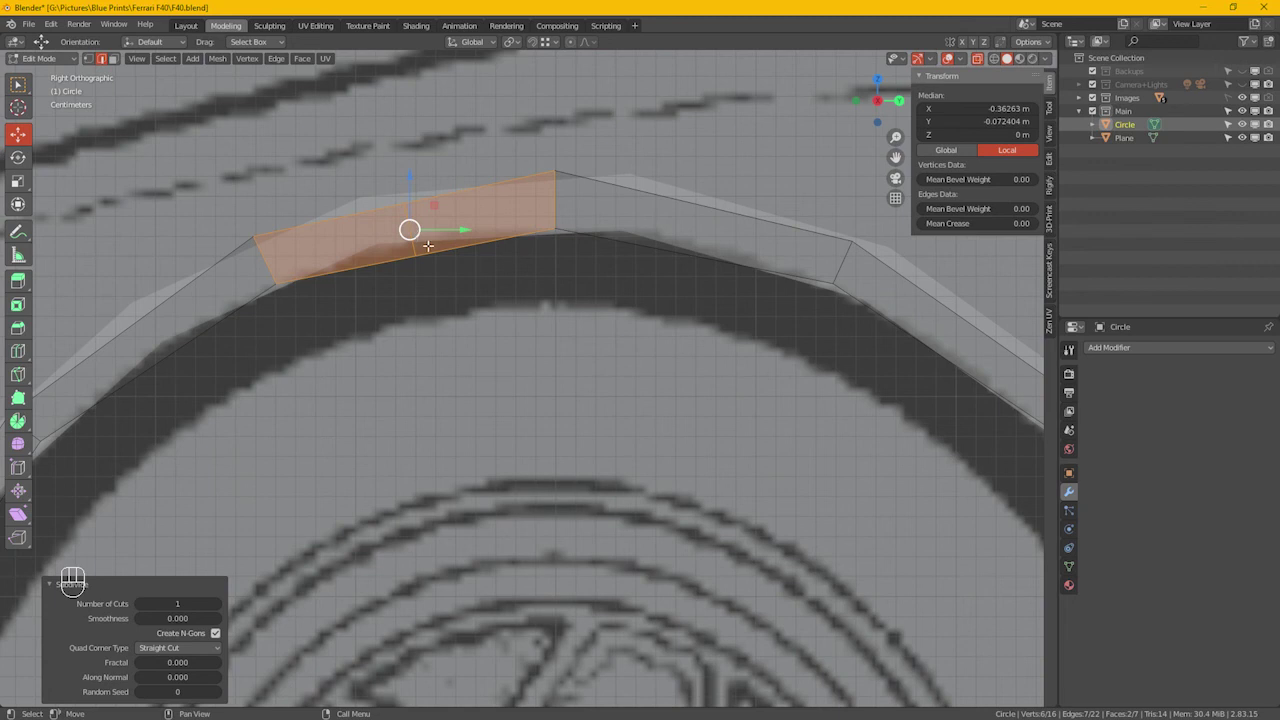
{"action": "left_click", "coordinate": [424, 245]}
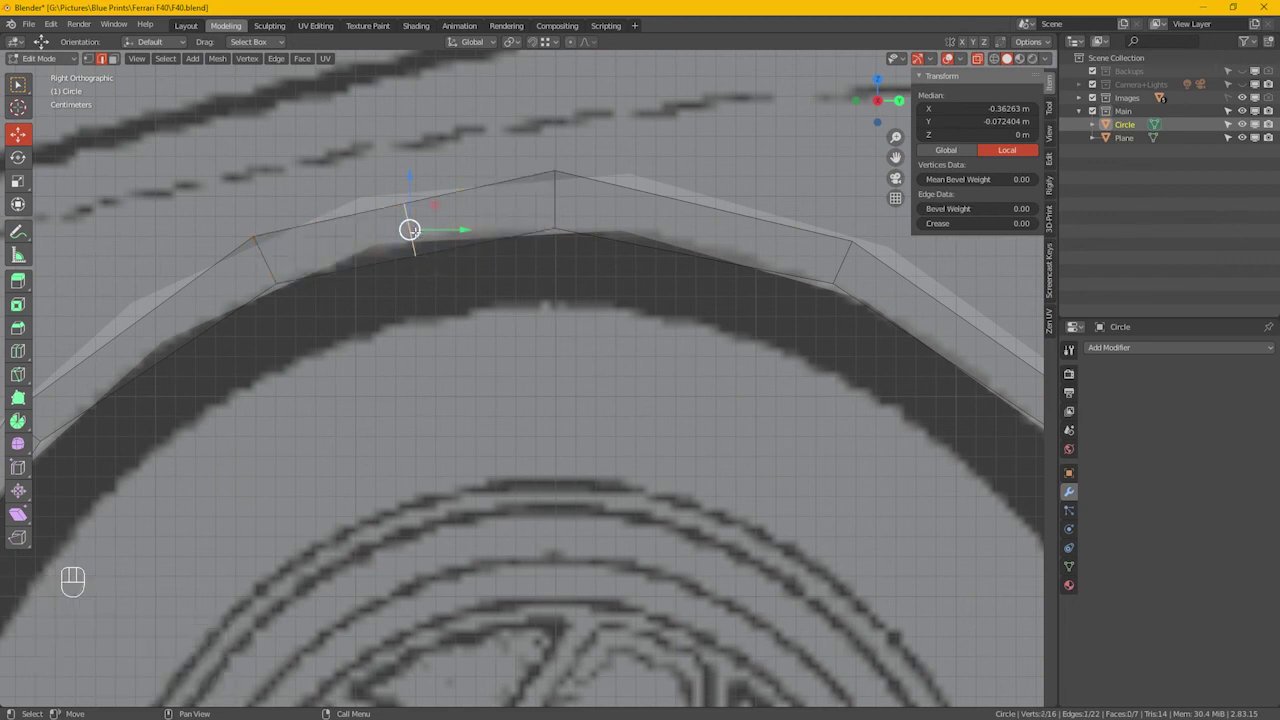
{"action": "left_click_drag", "start_coordinate": [409, 229], "coordinate": [411, 218]}
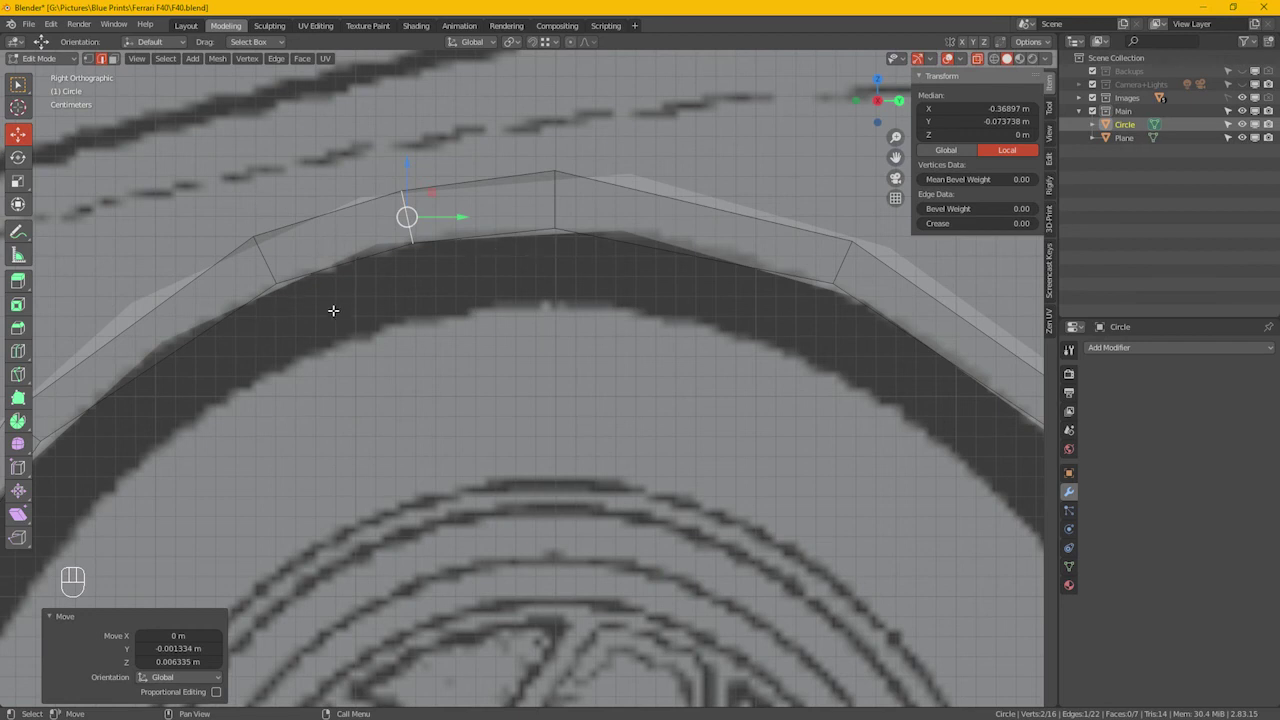
Subdivide the long edges of the segment on the door side of the arch's apex with one cut
{"action": "scroll", "coordinate": [563, 224], "scroll_direction": "down", "scroll_amount": 1}
{"action": "scroll", "coordinate": [563, 224], "scroll_direction": "down", "scroll_amount": 3}
{"action": "scroll", "coordinate": [688, 311], "scroll_direction": "down", "scroll_amount": 1, "text": "ctrl"}
{"action": "scroll", "coordinate": [600, 280], "scroll_direction": "up", "scroll_amount": 1}
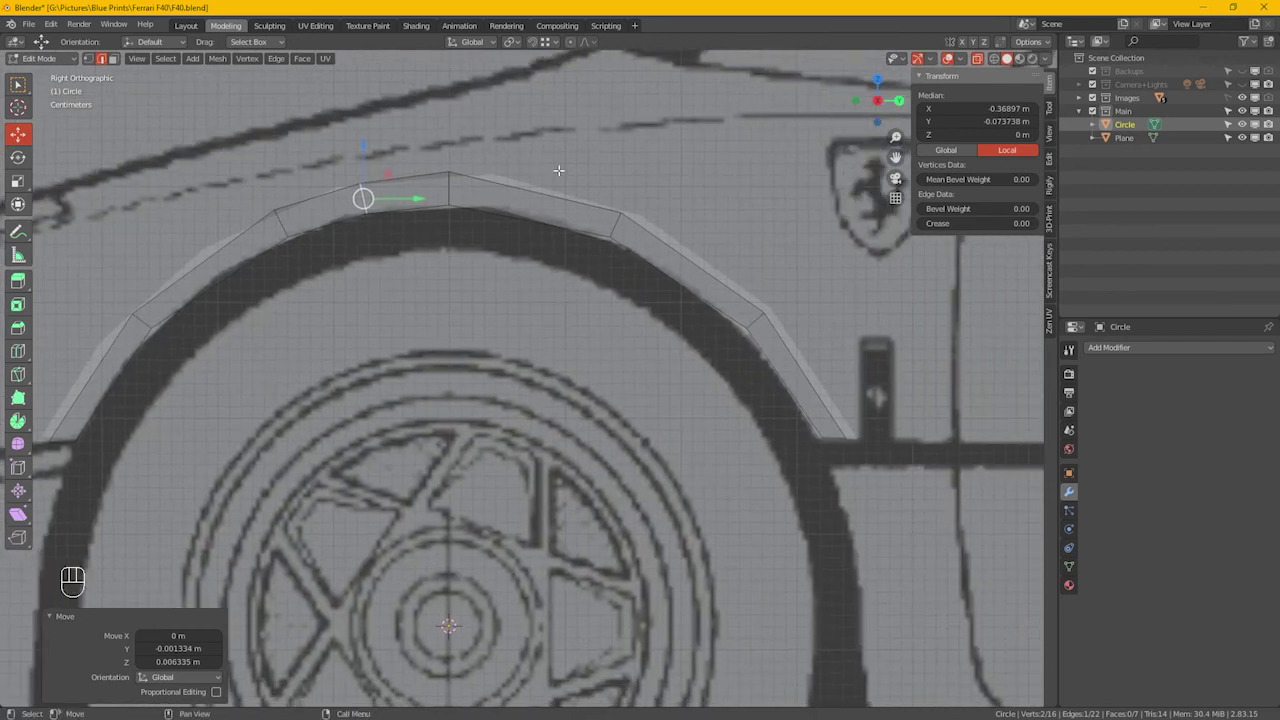
{"action": "left_click", "coordinate": [540, 223], "text": "ctrl+alt"}
{"action": "left_click", "coordinate": [276, 58]}
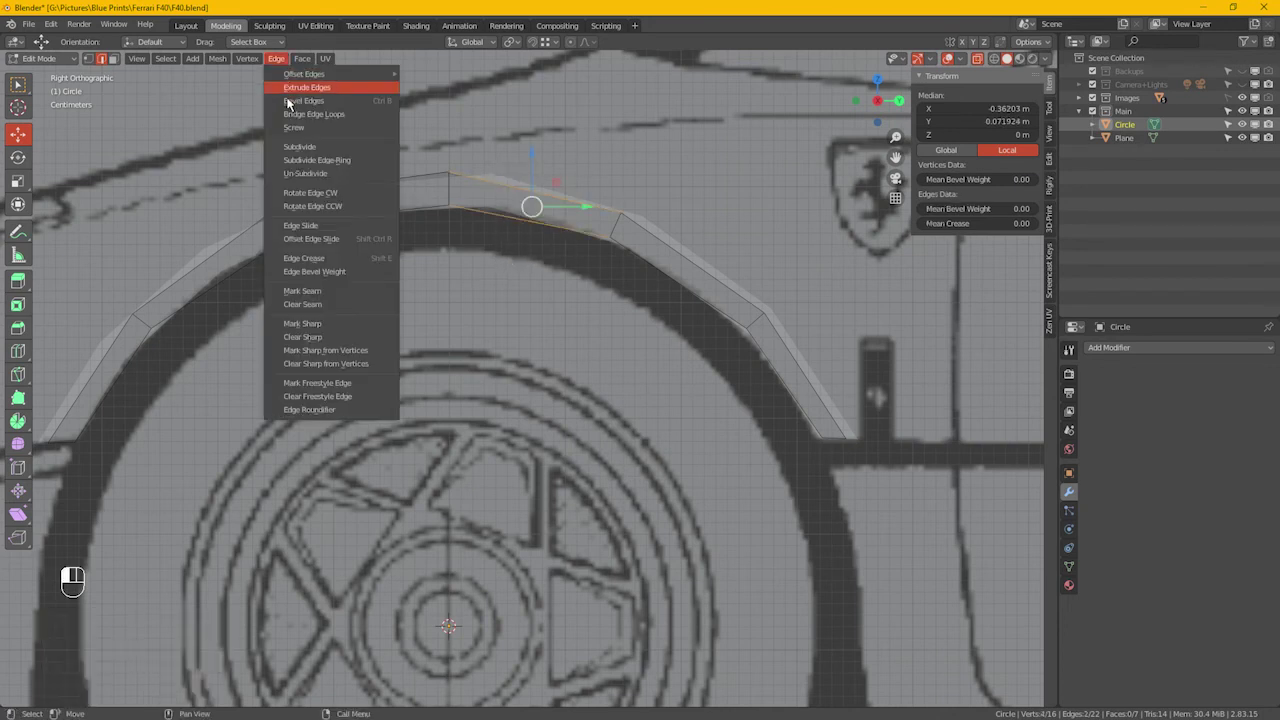
{"action": "left_click", "coordinate": [318, 147]}
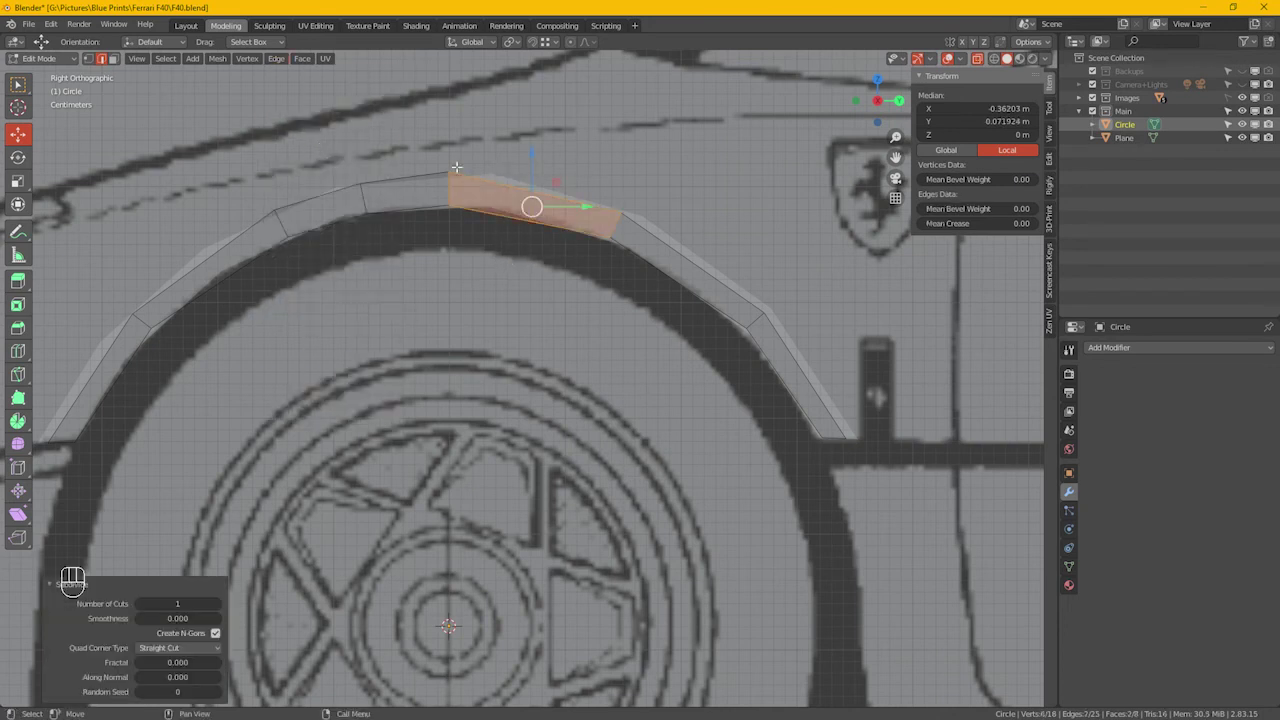
{"action": "left_click", "coordinate": [532, 207]}
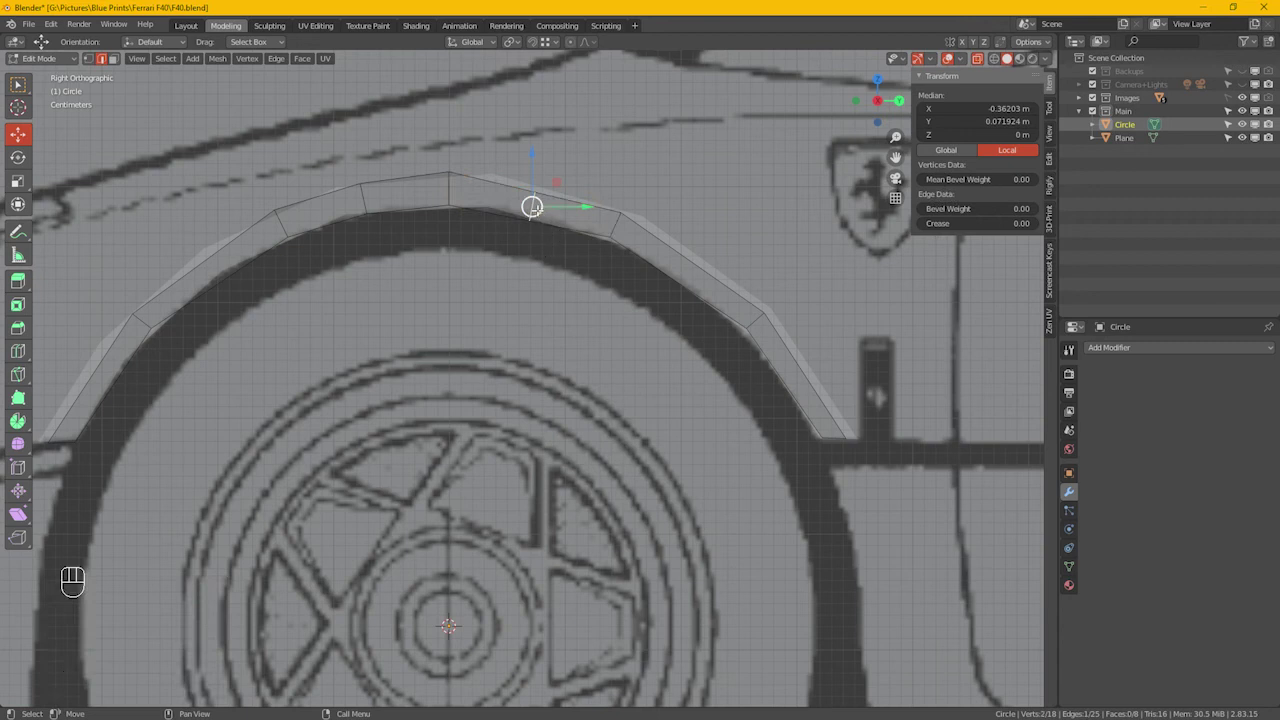
{"action": "key", "text": "ctrl+z"}
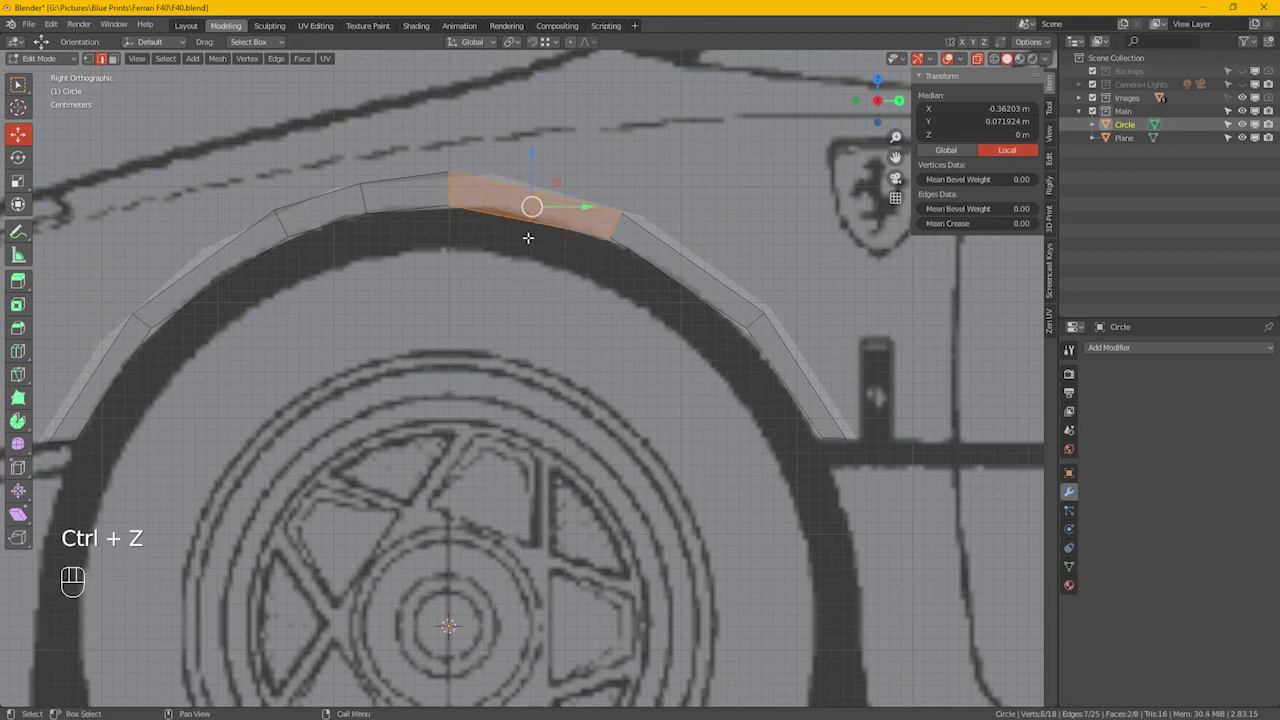
{"action": "mouse_move", "coordinate": [532, 207]}
{"action": "left_mouse_down"}
{"action": "mouse_move", "coordinate": [536, 188]}
{"action": "mouse_move", "coordinate": [541, 207]}
{"action": "left_mouse_up"}
{"action": "key", "text": "ctrl+z"}
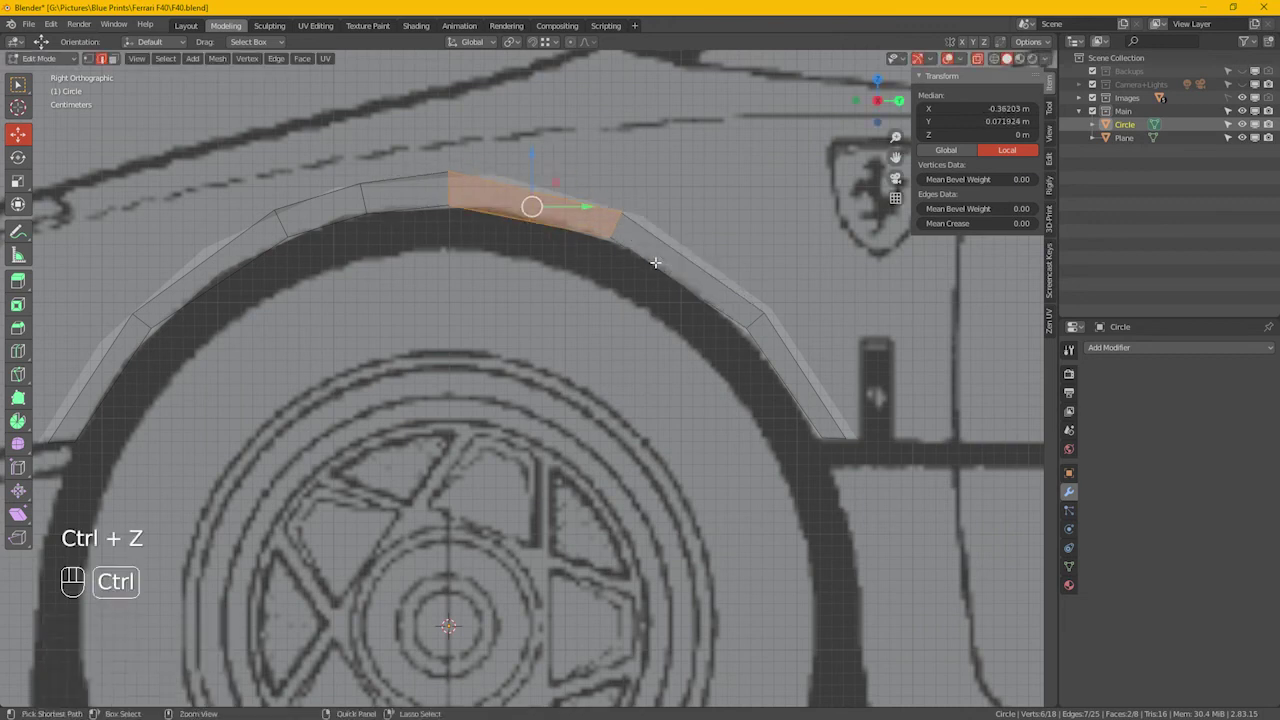
Move the new cross edge on the door side of the apex onto the arch curve, at about local X -0.368 m, Y 0.076 m
{"action": "left_click", "coordinate": [531, 207]}
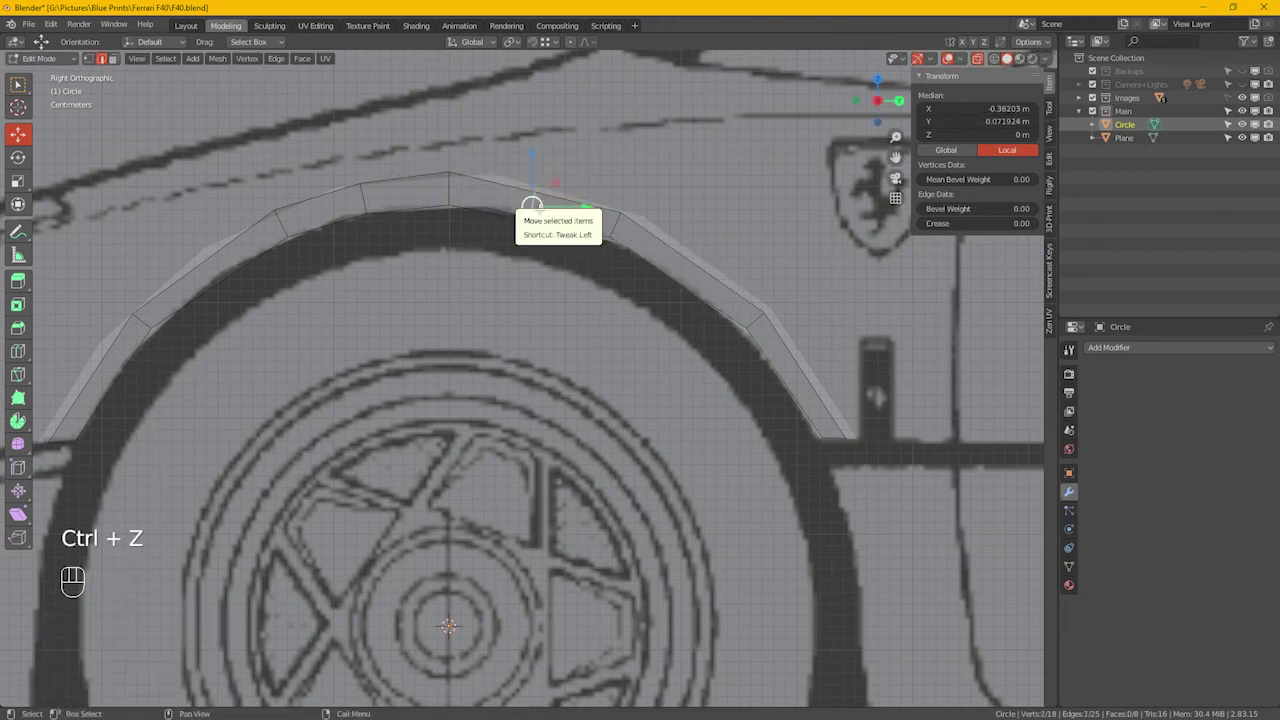
{"action": "left_click_drag", "start_coordinate": [531, 207], "coordinate": [546, 201]}
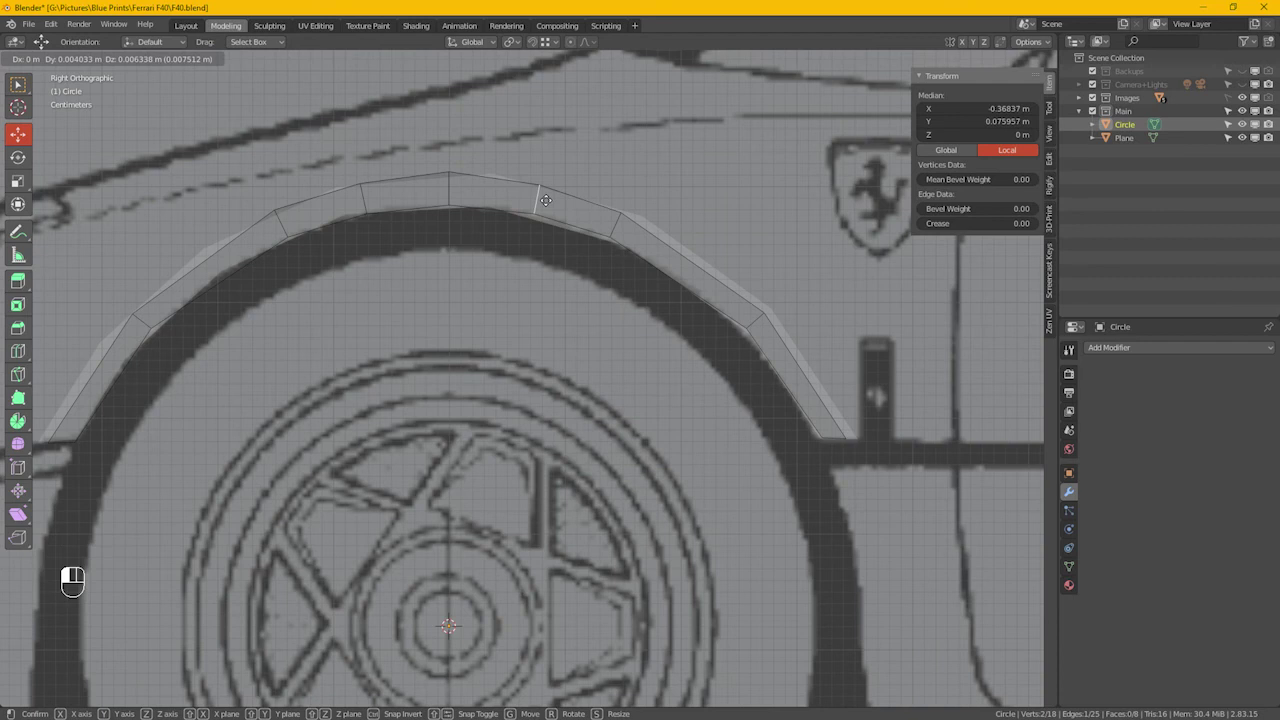
{"action": "left_click_drag", "start_coordinate": [546, 201], "coordinate": [546, 201]}
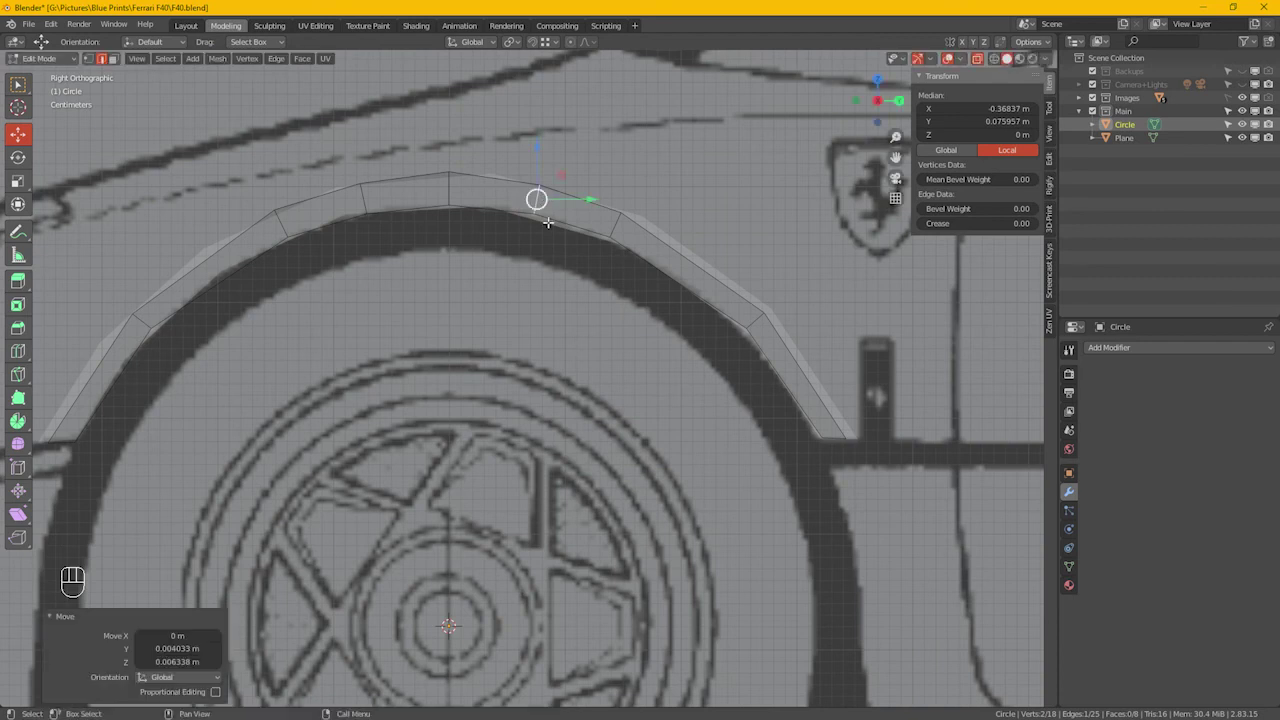
Subdivide the long edges of the second segment from the strip's nose end with one cut
{"action": "scroll", "coordinate": [536, 279], "scroll_direction": "down", "scroll_amount": 3}
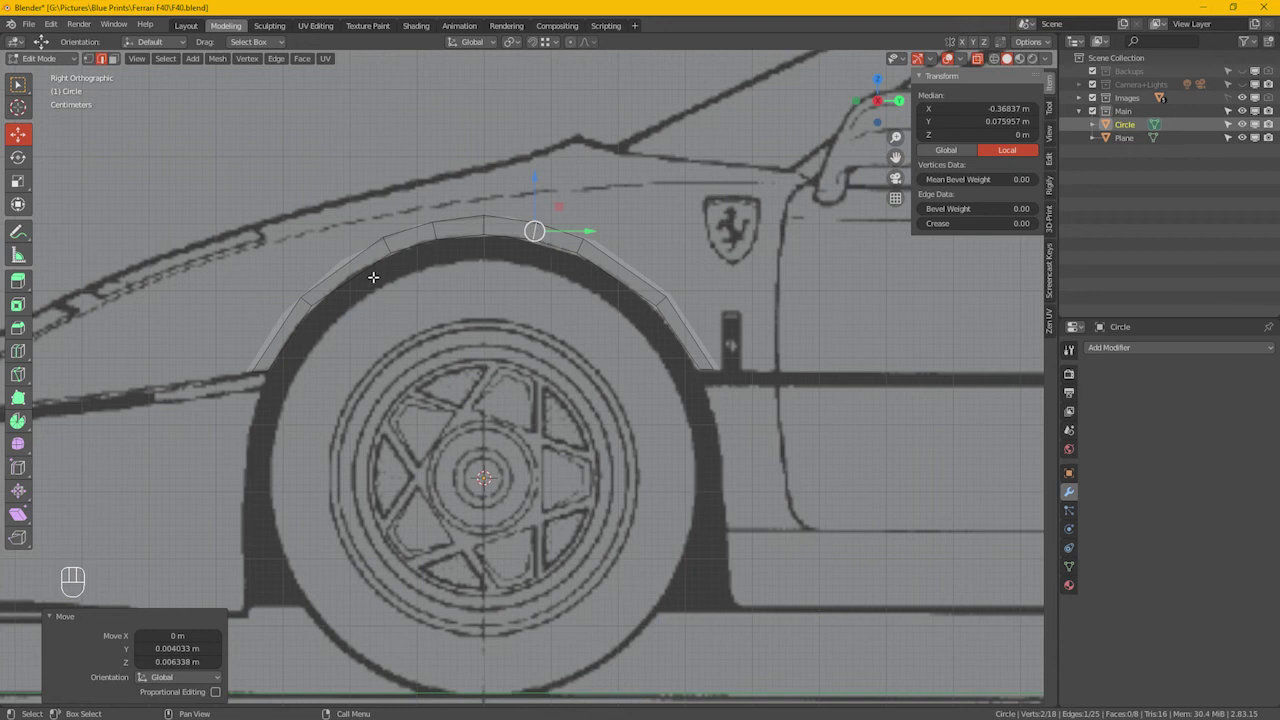
{"action": "scroll", "coordinate": [344, 261], "scroll_direction": "up", "scroll_amount": 3}
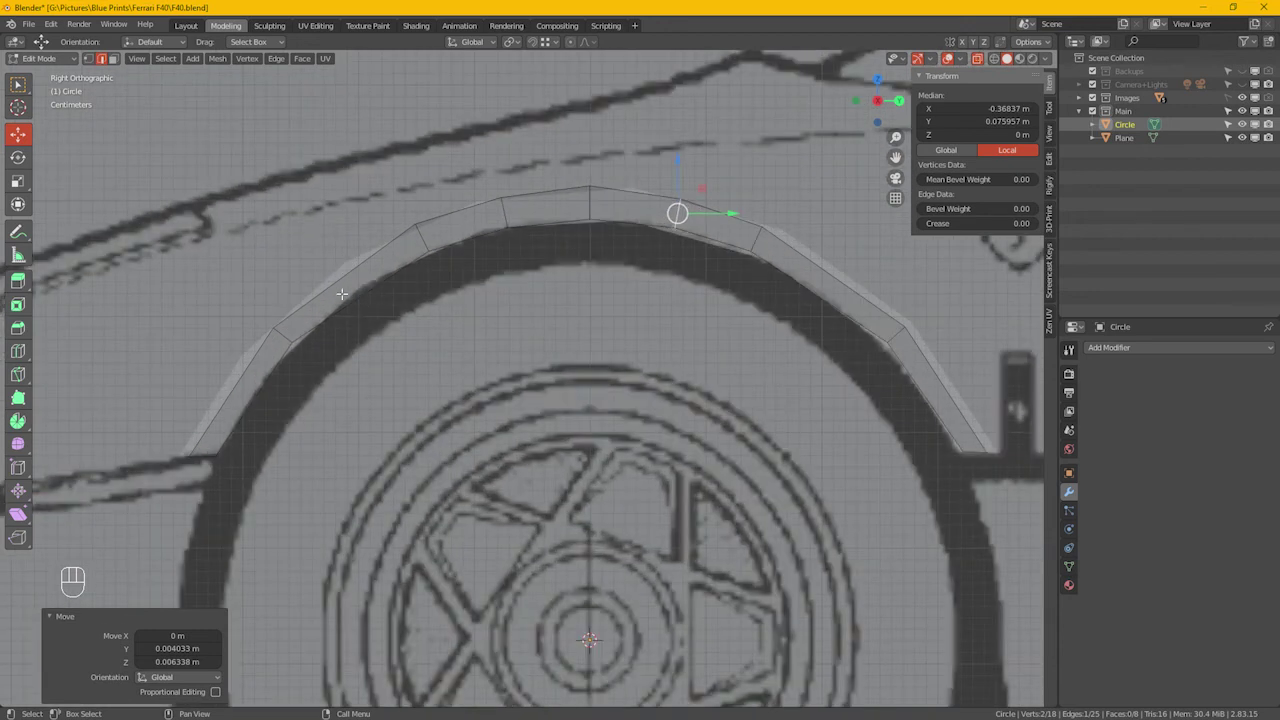
{"action": "left_click", "coordinate": [350, 282]}
{"action": "left_click", "coordinate": [283, 60]}
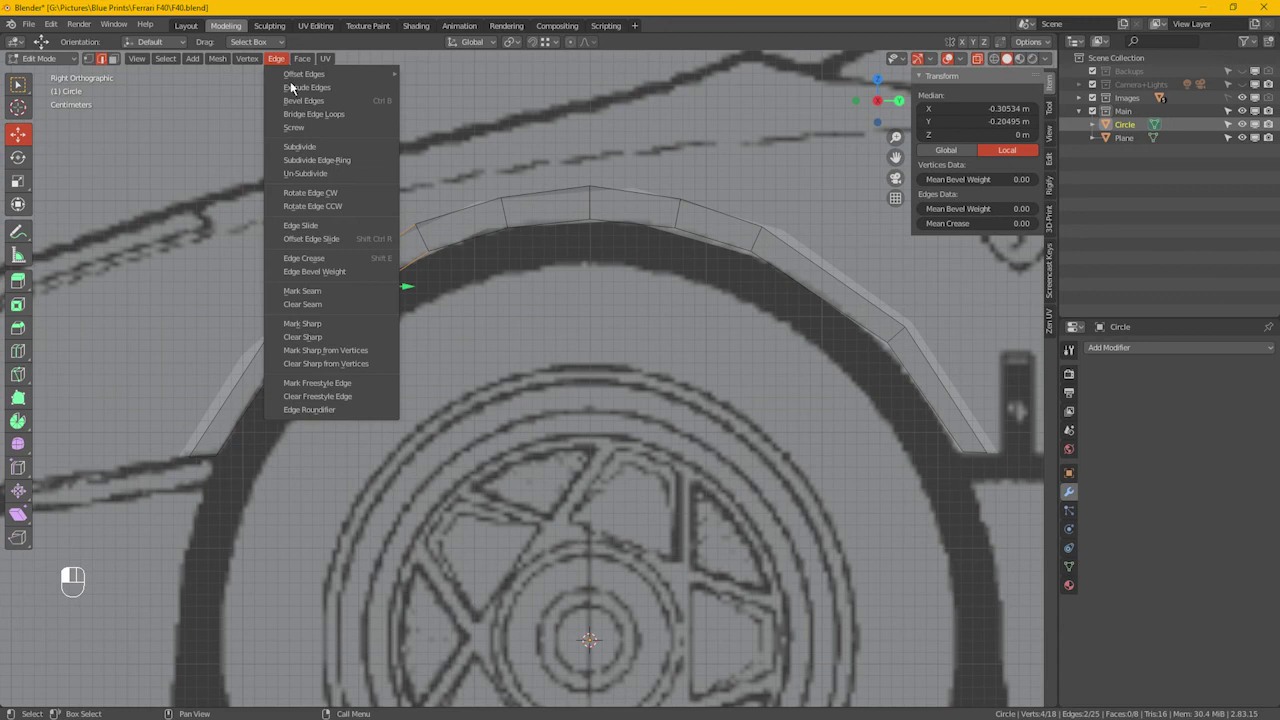
{"action": "left_click", "coordinate": [334, 147]}
Move the new cross edge in the second nose-end segment outward onto the arch curve, at about local X -0.311 m, Y -0.211 m
{"action": "left_click", "coordinate": [323, 317]}
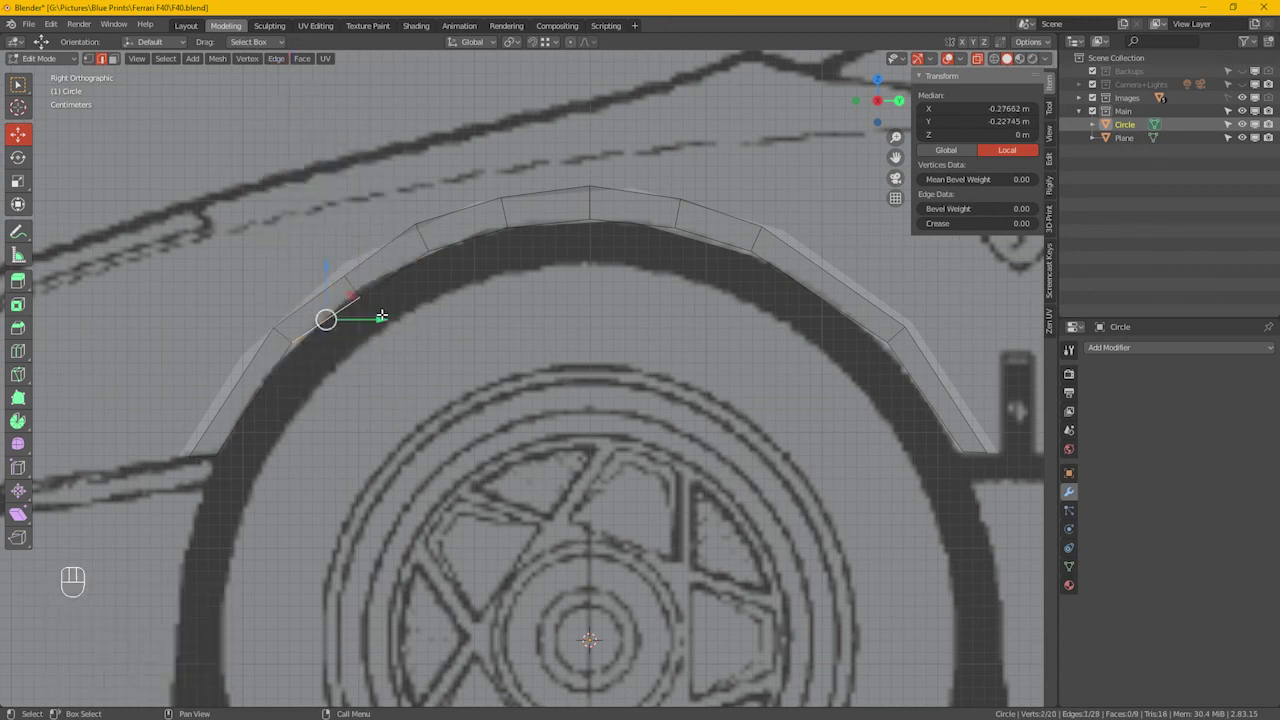
{"action": "left_click", "coordinate": [352, 287]}
{"action": "left_click_drag", "start_coordinate": [352, 287], "coordinate": [346, 281]}
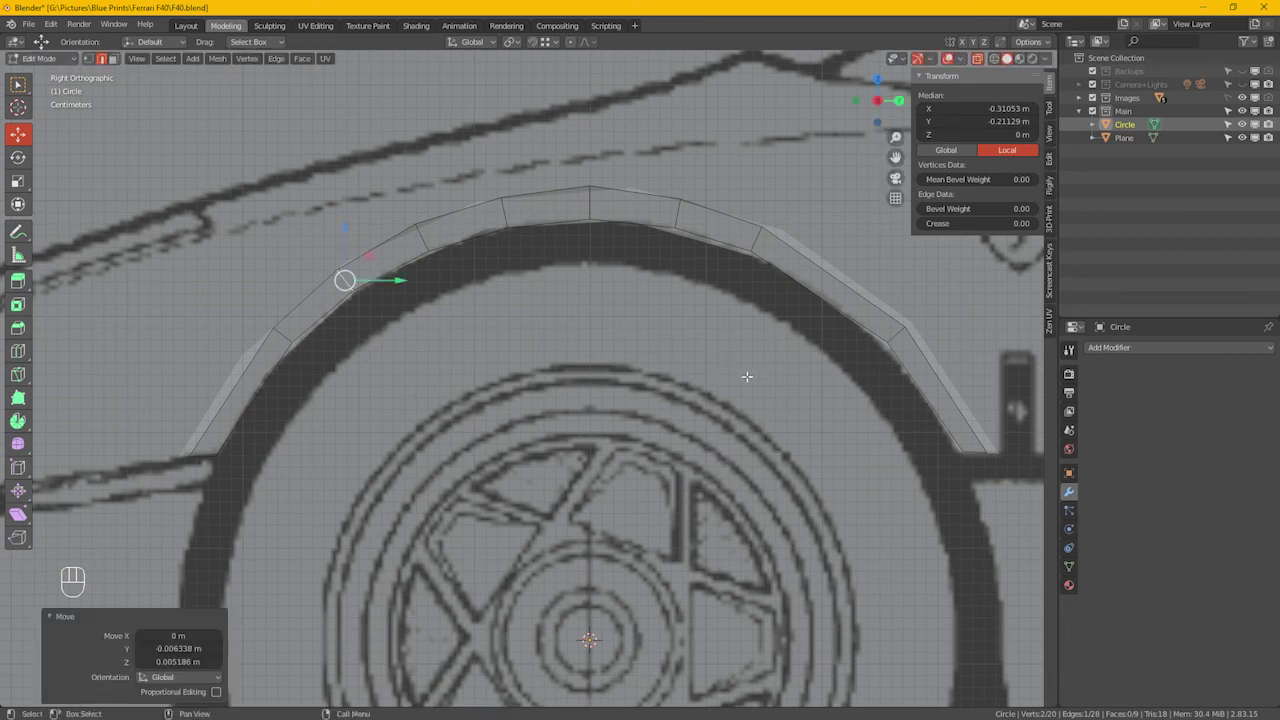
Subdivide the long edges of the second segment from the strip's door end with one cut
{"action": "middle_click_drag", "start_coordinate": [763, 374], "coordinate": [557, 352], "text": "shift"}
{"action": "left_click", "coordinate": [650, 246]}
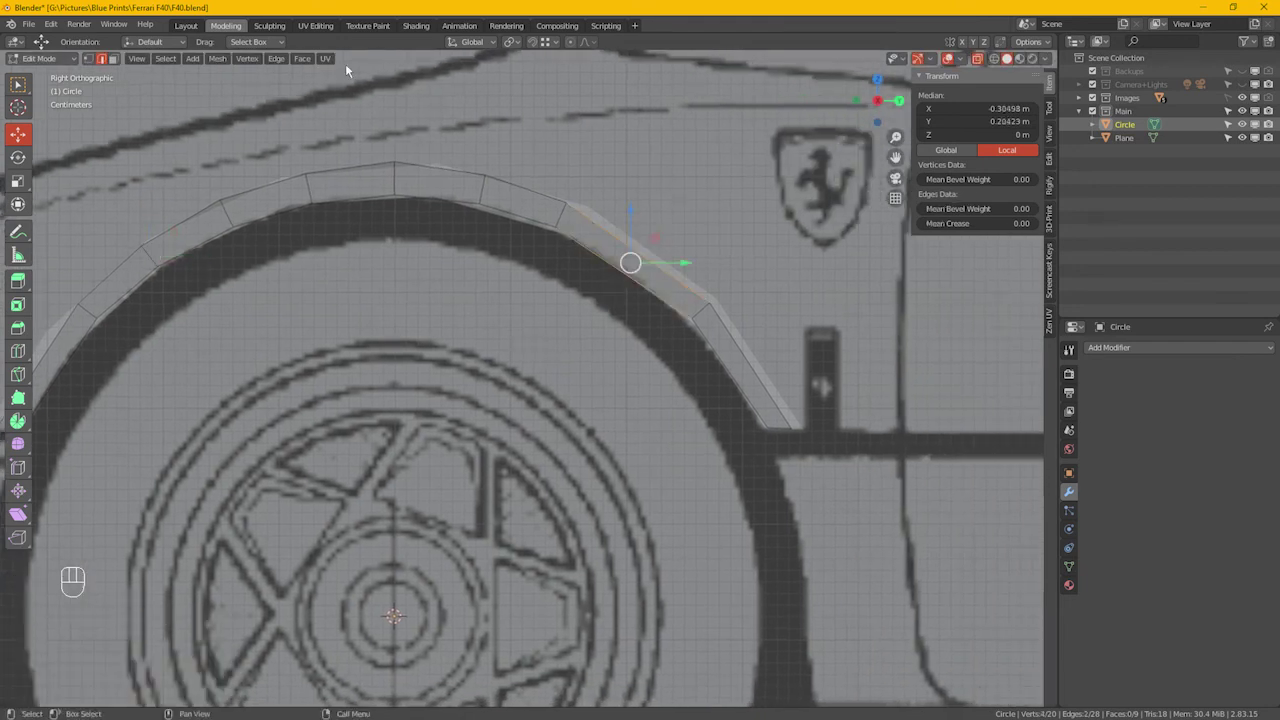
{"action": "left_click", "coordinate": [284, 58]}
{"action": "left_click", "coordinate": [316, 147]}
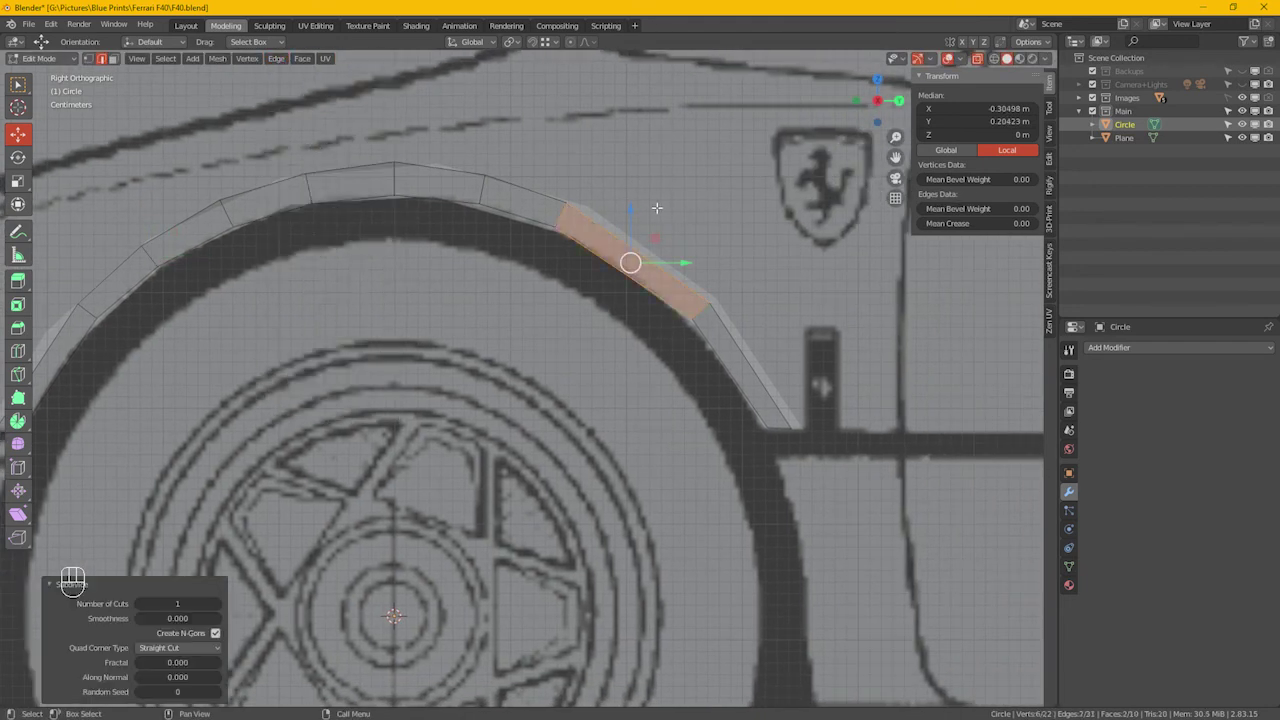
Move the new cross edge in the second door-end segment outward onto the arch curve, at about local X -0.309 m, Y 0.209 m, and leave Edit Mode
{"action": "left_click", "coordinate": [631, 263]}
{"action": "key", "text": "g"}
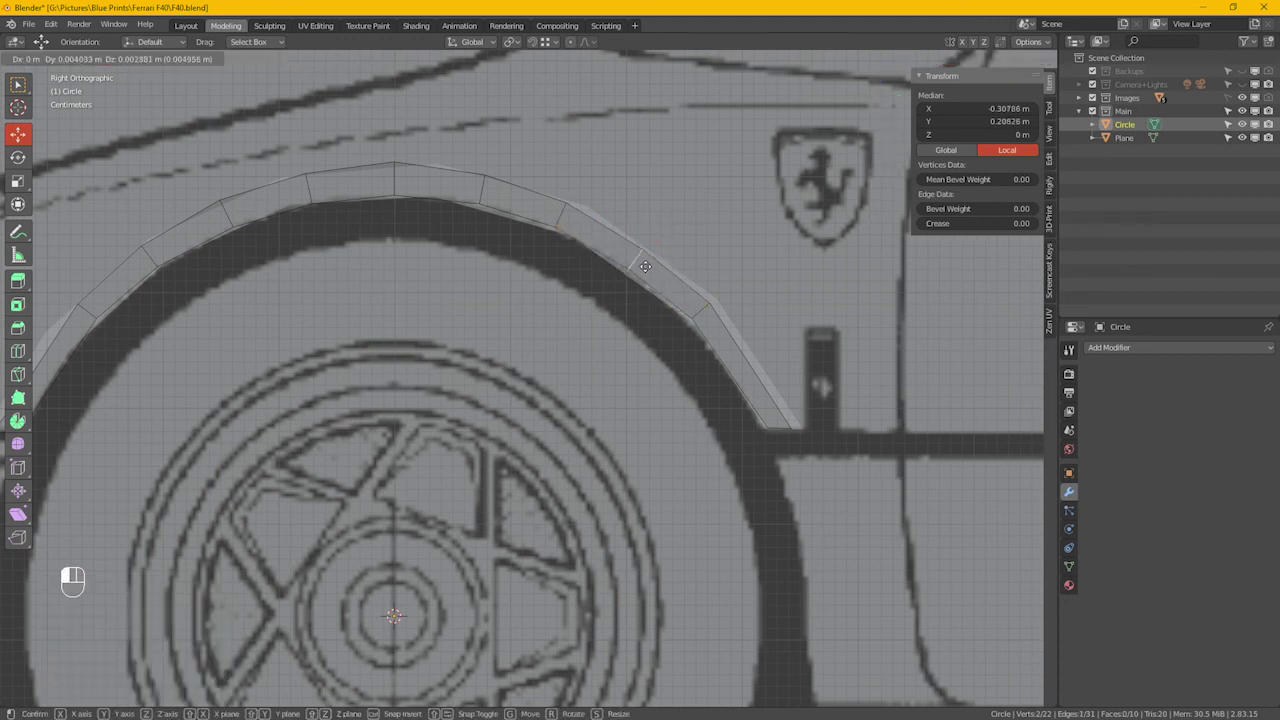
{"action": "left_click", "coordinate": [645, 265]}
{"action": "scroll", "coordinate": [528, 338], "scroll_direction": "down", "scroll_amount": 2}
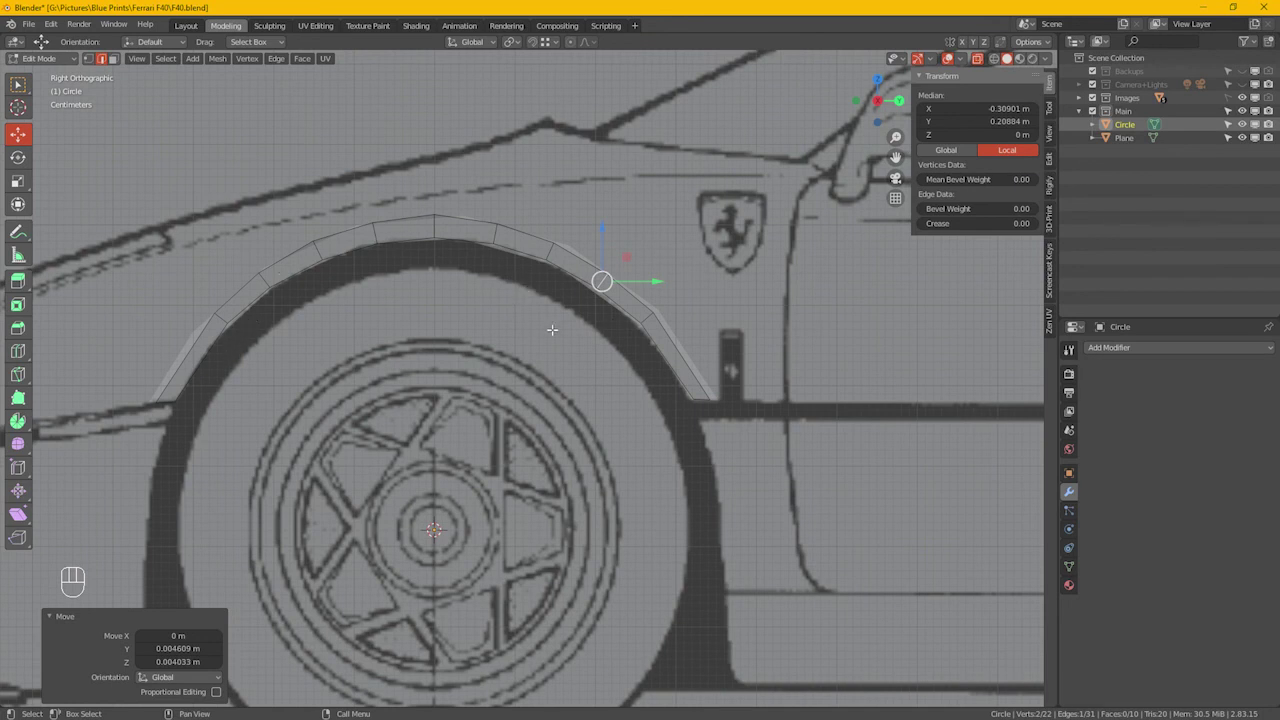
{"action": "key", "text": "Tab"}
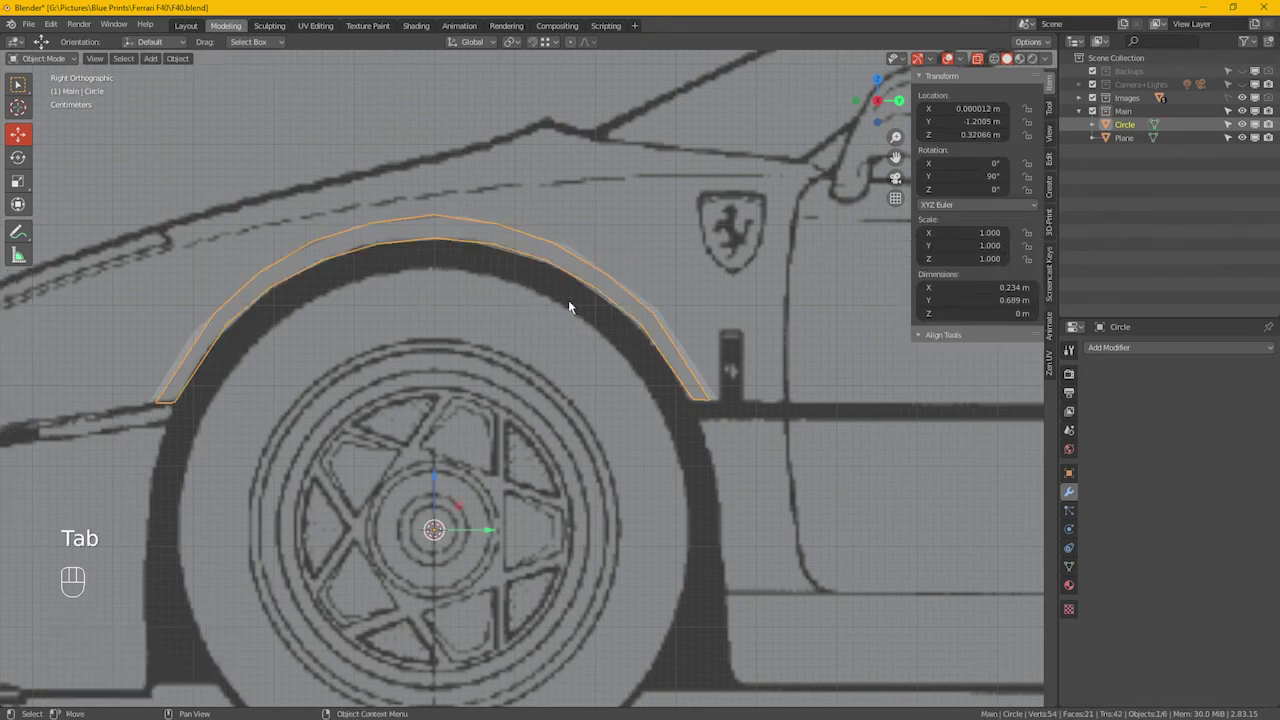
Add a Subdivision Surface modifier to the Plane wheel arch strip
{"action": "left_click", "coordinate": [1124, 137]}
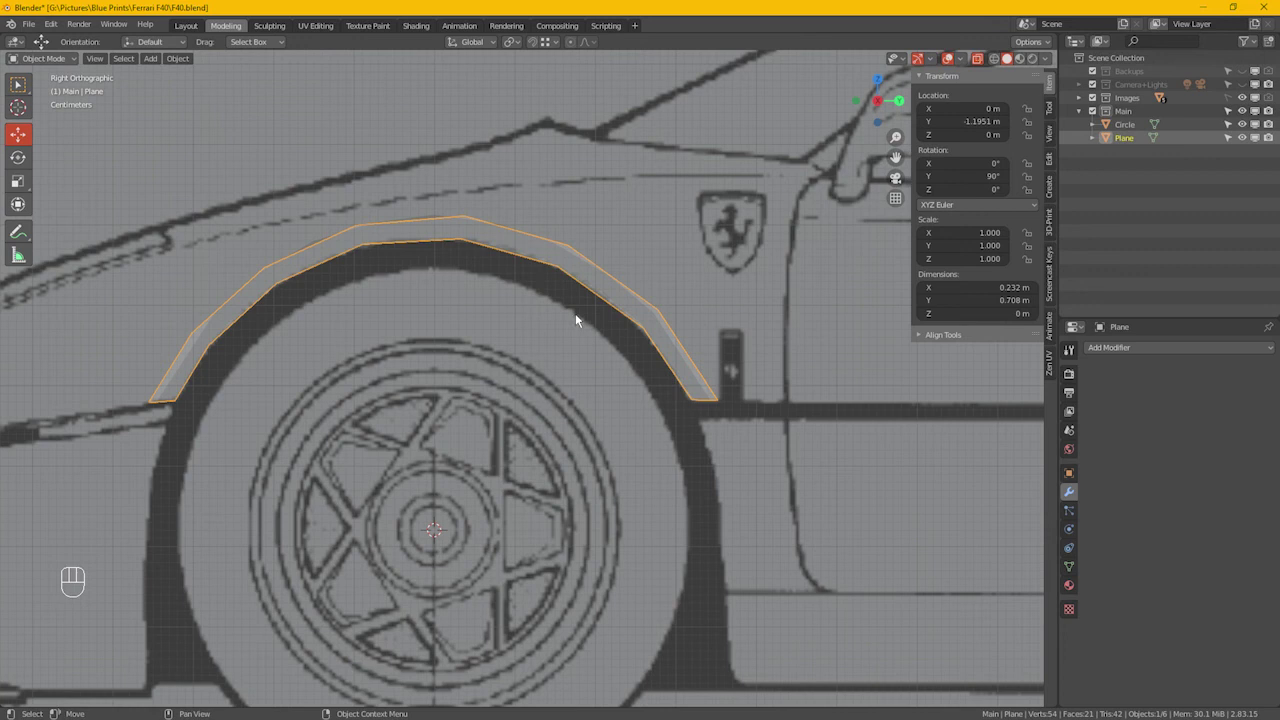
{"action": "left_click", "coordinate": [1150, 349]}
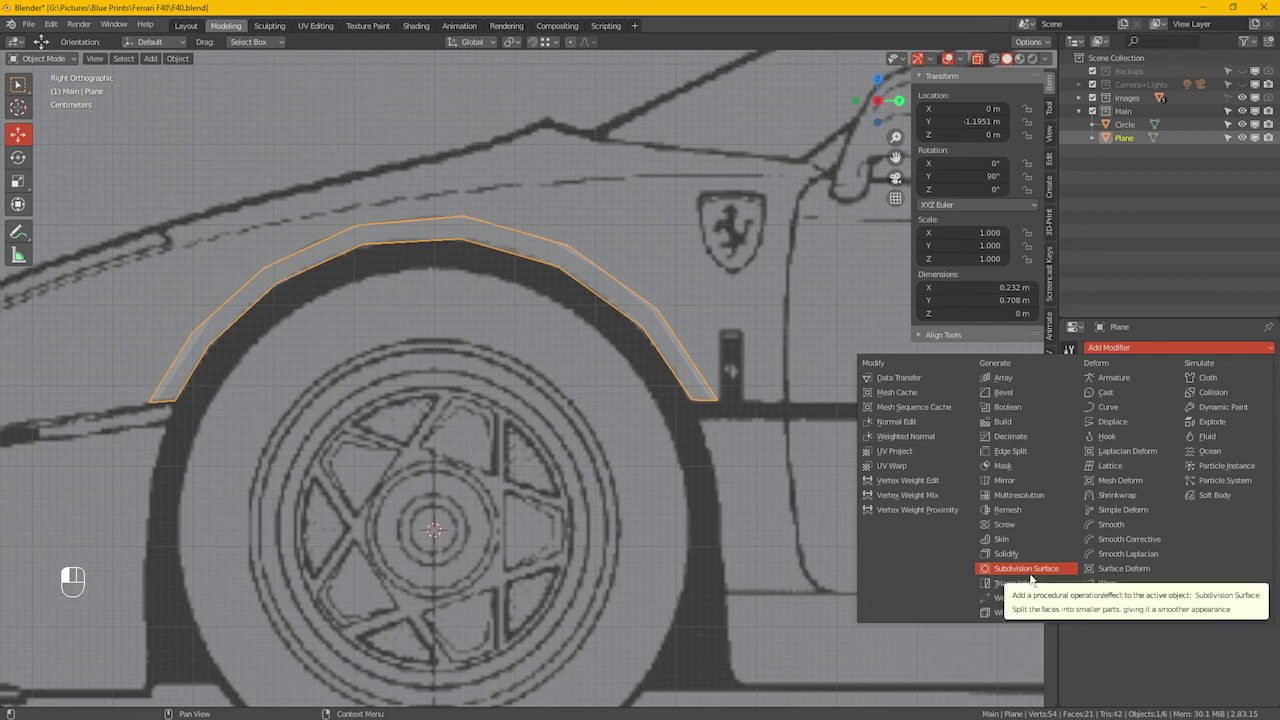
{"action": "left_click", "coordinate": [1024, 569]}
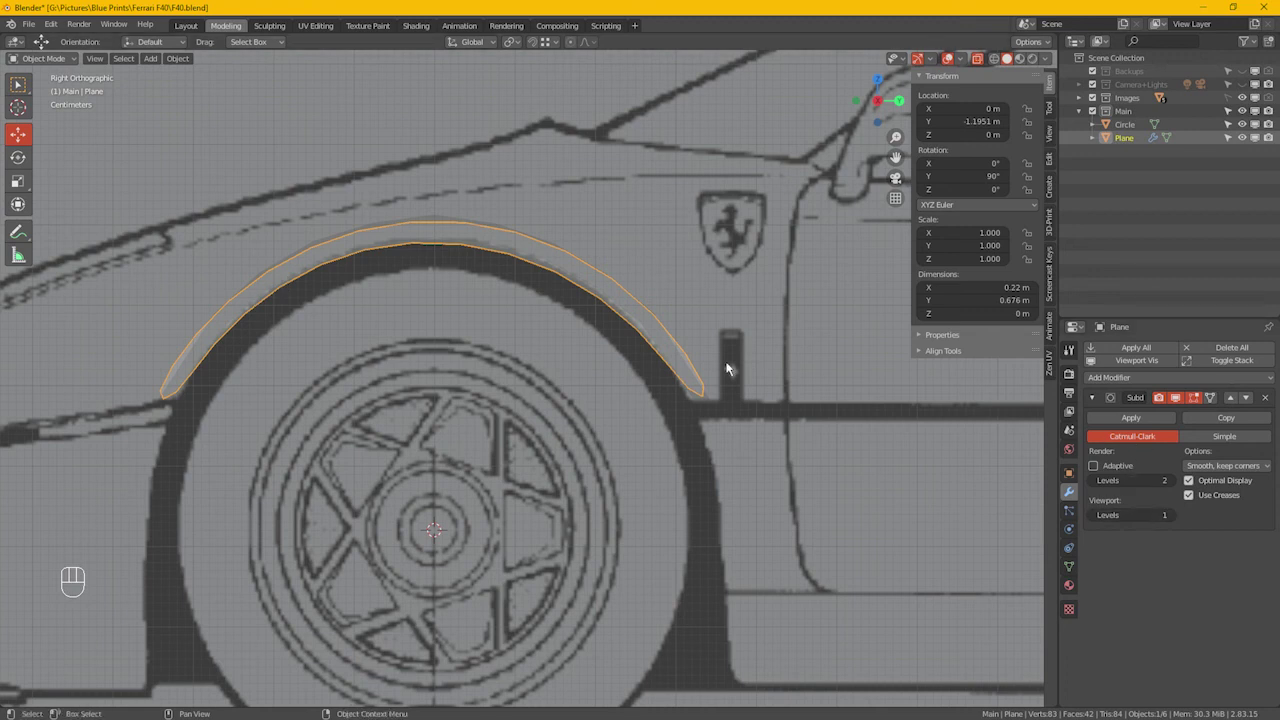
{"action": "key", "text": "Tab"}
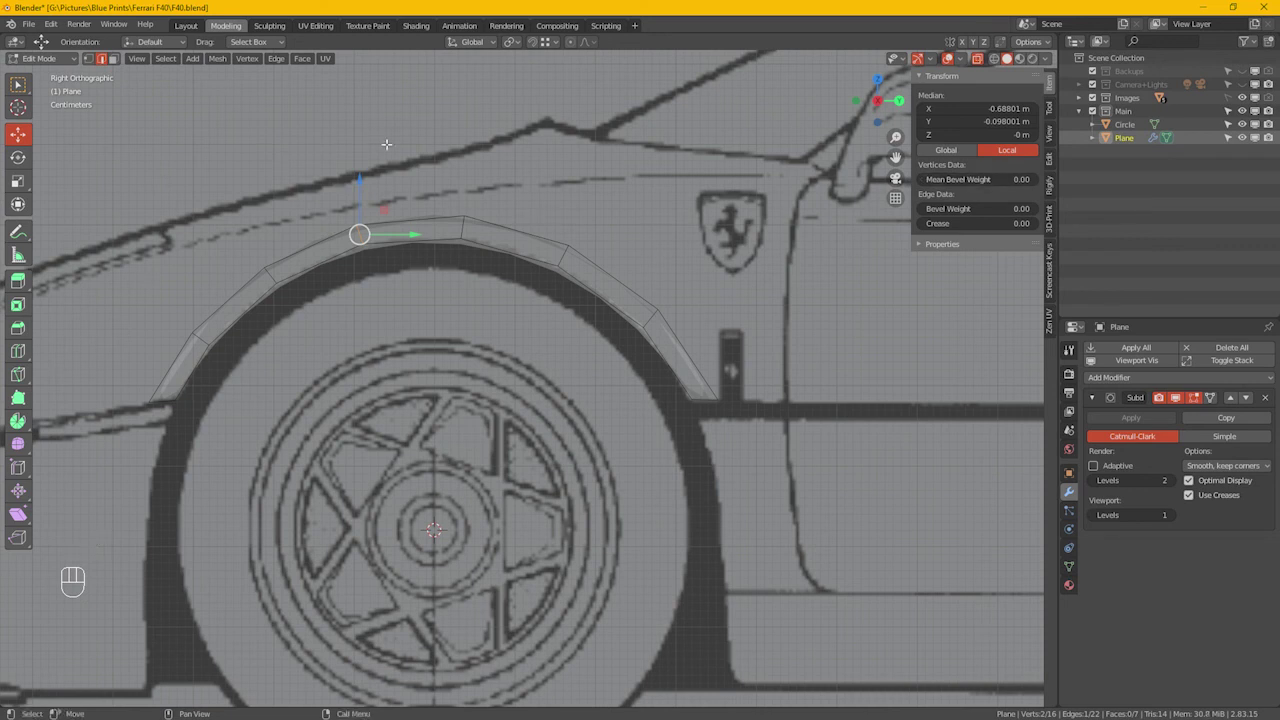
{"action": "left_click", "coordinate": [276, 58]}
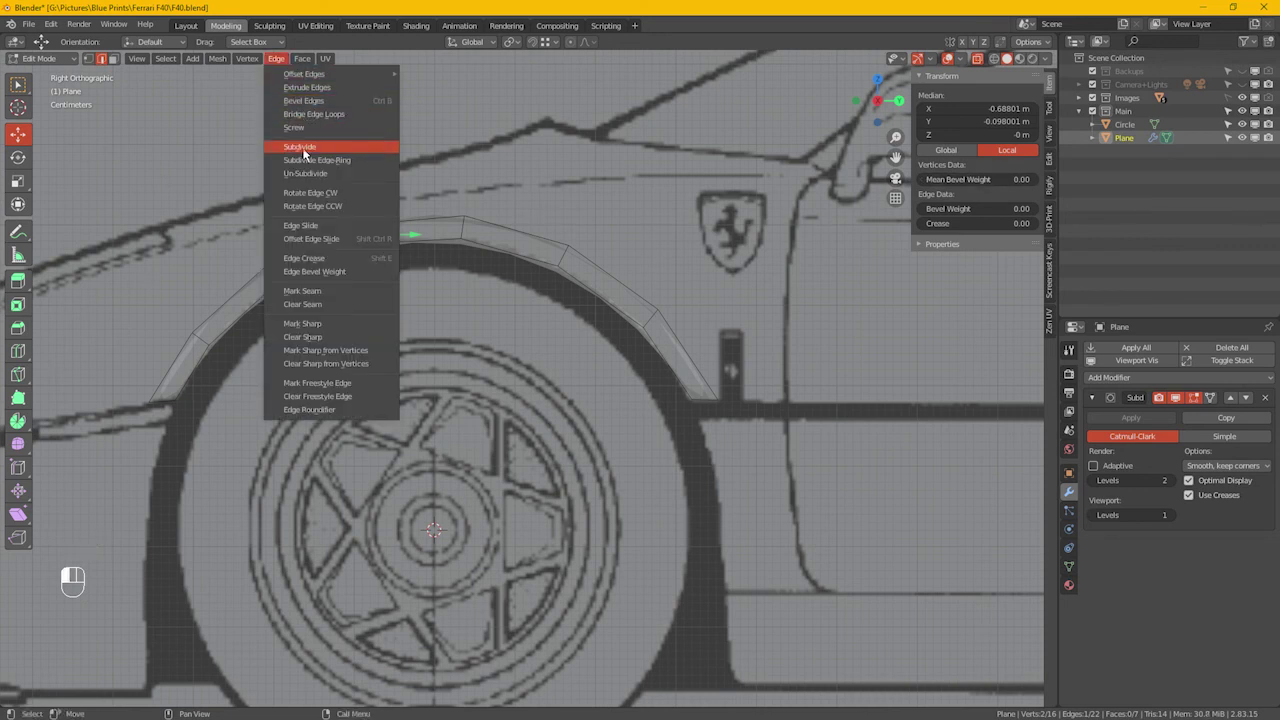
{"action": "left_click", "coordinate": [311, 149]}
{"action": "left_click", "coordinate": [512, 241]}
{"action": "left_click", "coordinate": [276, 58]}
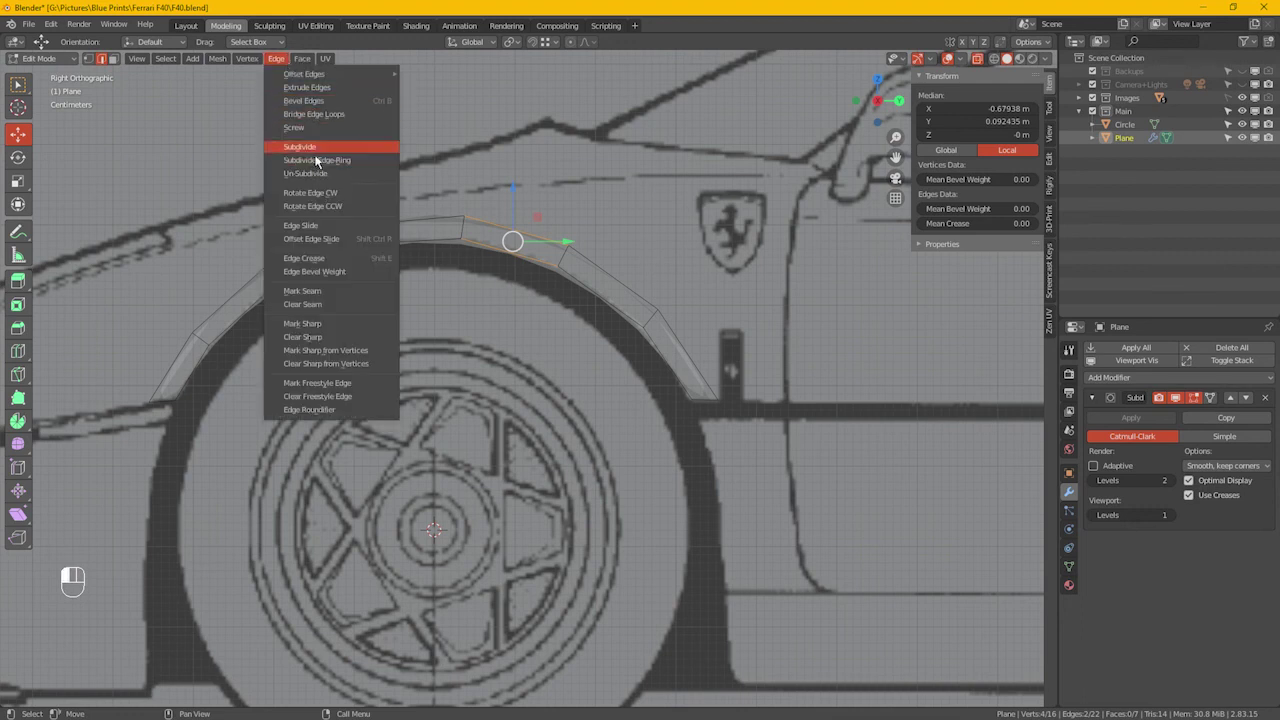
{"action": "left_click", "coordinate": [620, 241]}
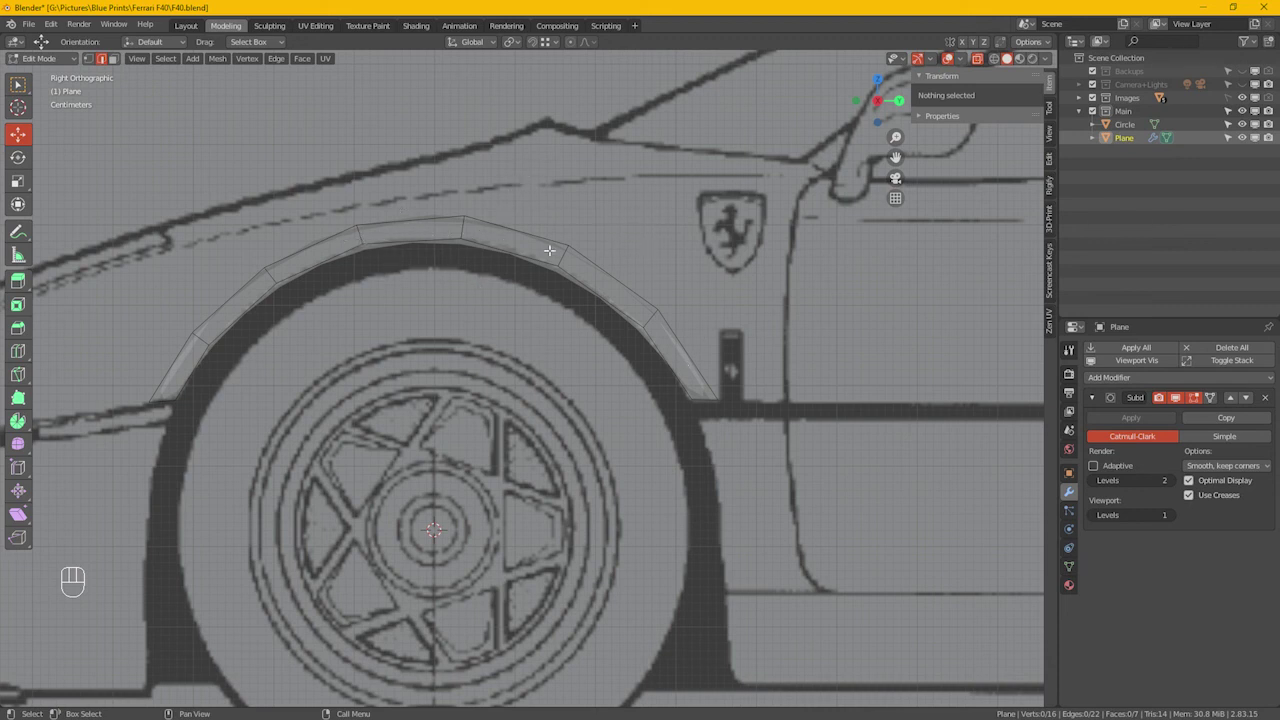
Set the Subdivision Surface modifier's viewport levels to 2 on the Plane wheel arch strip
{"action": "left_click", "coordinate": [1170, 515]}
{"action": "left_click", "coordinate": [1130, 138]}
{"action": "left_click", "coordinate": [1134, 141]}
{"action": "left_click", "coordinate": [1133, 128]}
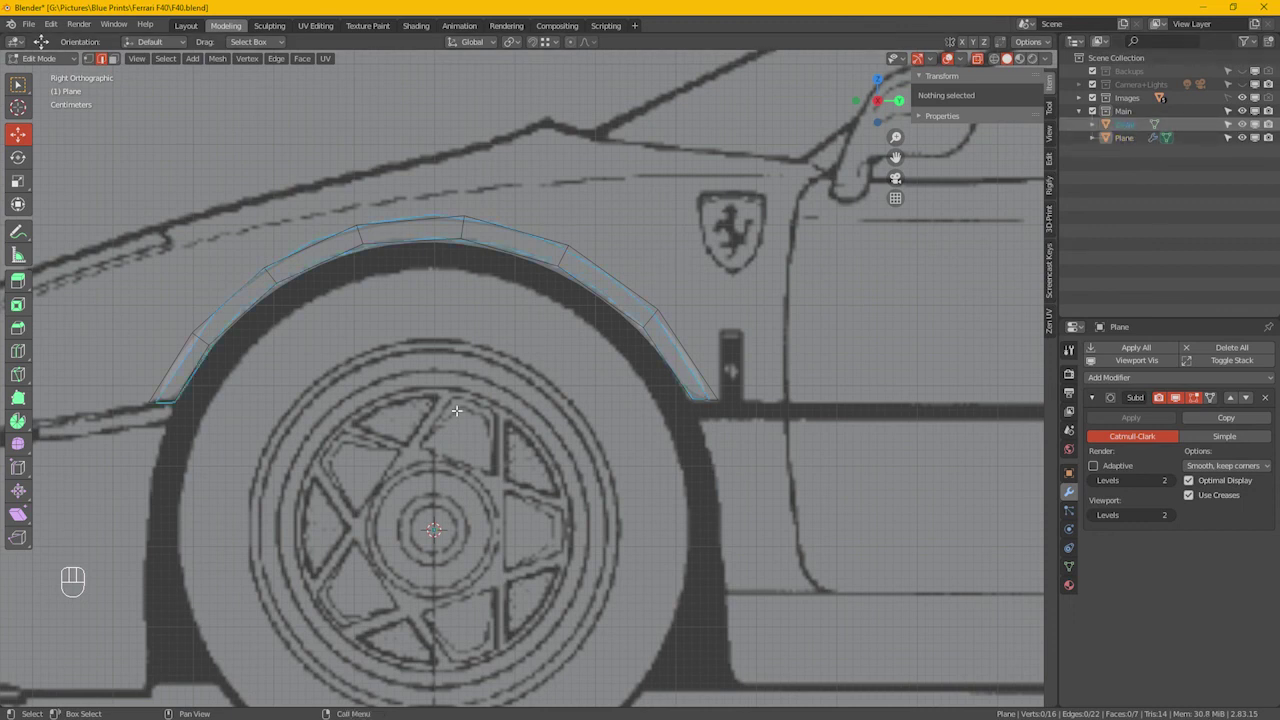
{"action": "key", "text": "Delete"}
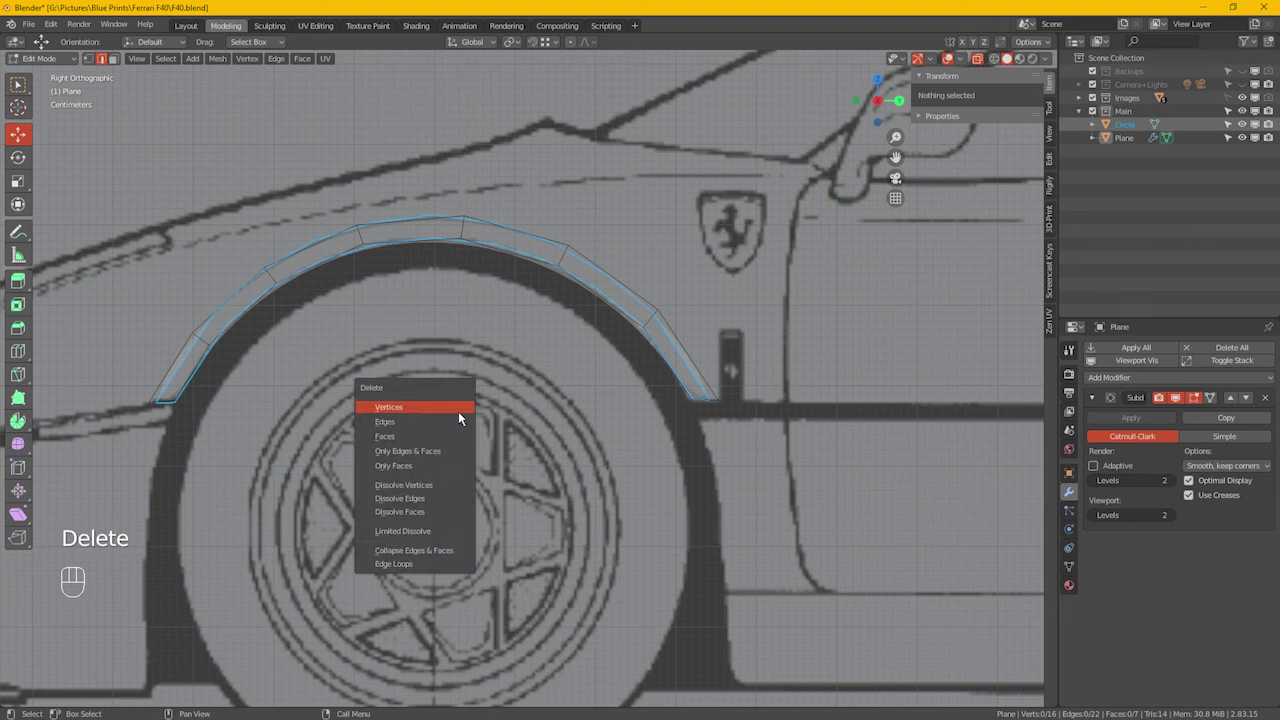
{"action": "left_click", "coordinate": [458, 411]}
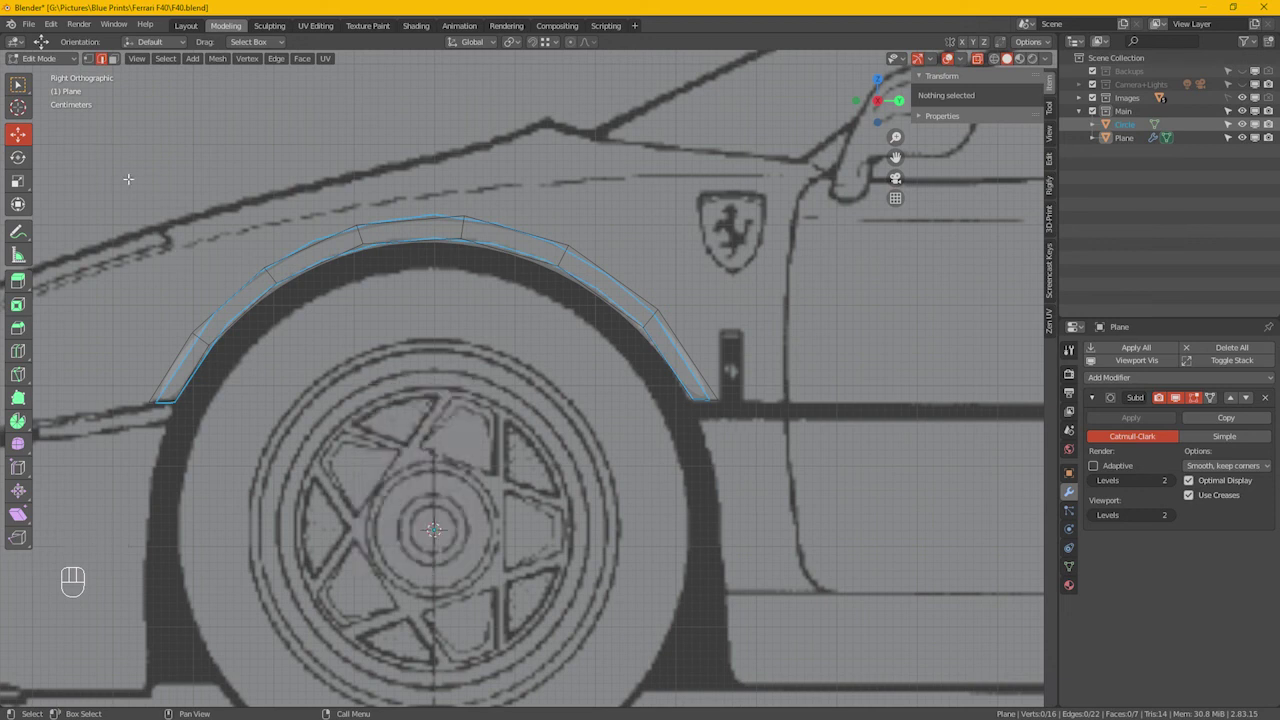
Return to Object Mode and delete the Circle wheel arch object, keeping only the Plane version
{"action": "left_click", "coordinate": [72, 58]}
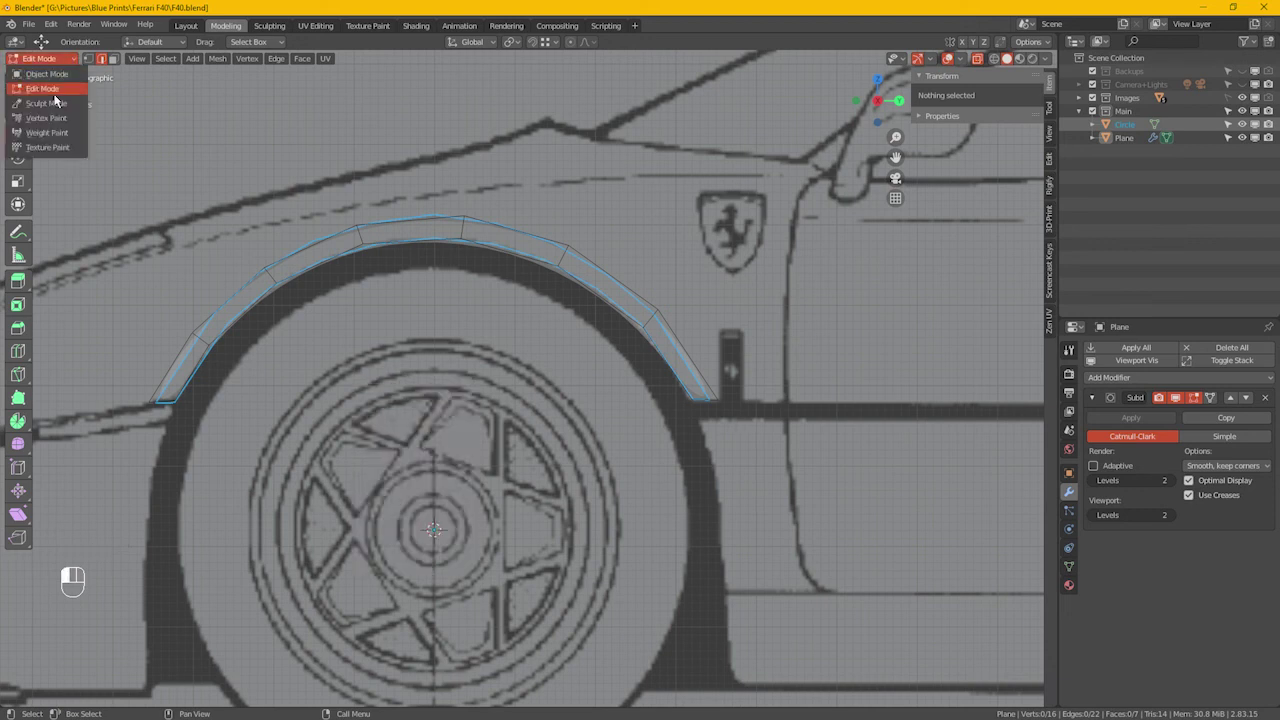
{"action": "left_click", "coordinate": [46, 74]}
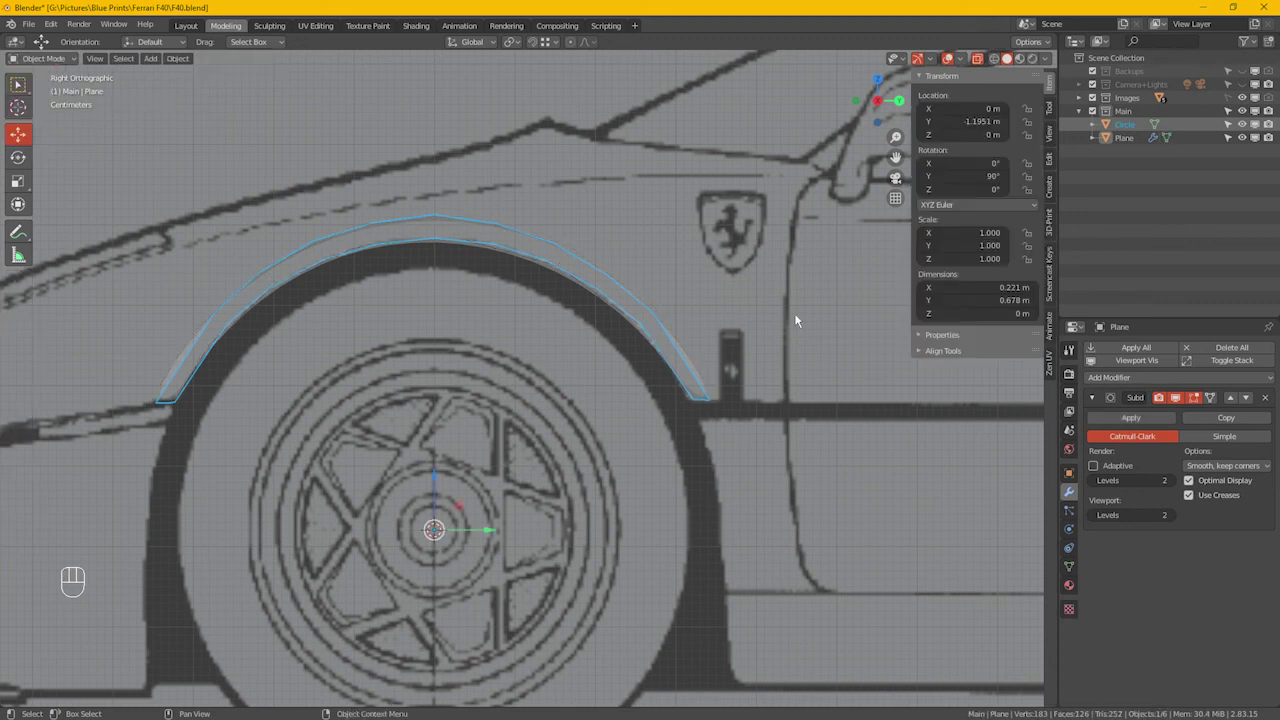
{"action": "left_click", "coordinate": [733, 352]}
{"action": "left_click", "coordinate": [1130, 125]}
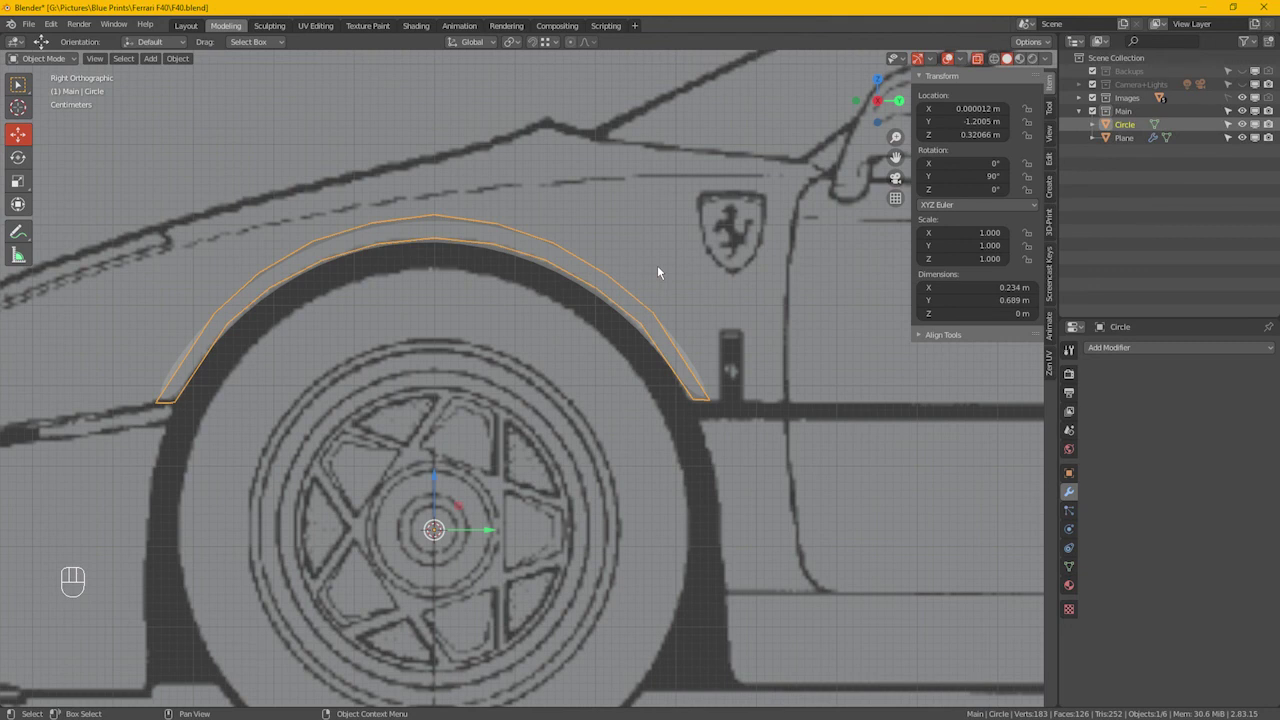
{"action": "key", "text": "Delete"}
{"action": "left_click", "coordinate": [561, 267]}
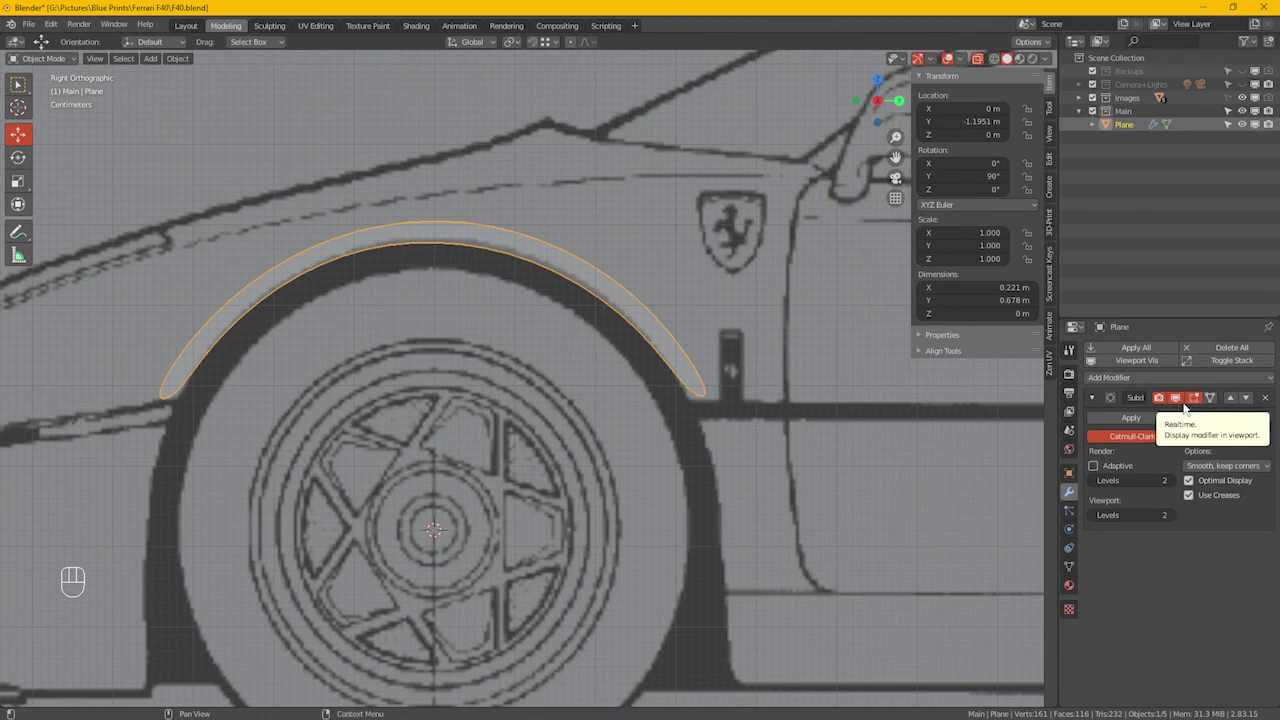
Turn off the viewport display of the Plane strip's Subdivision Surface modifier
{"action": "left_click", "coordinate": [1181, 402]}
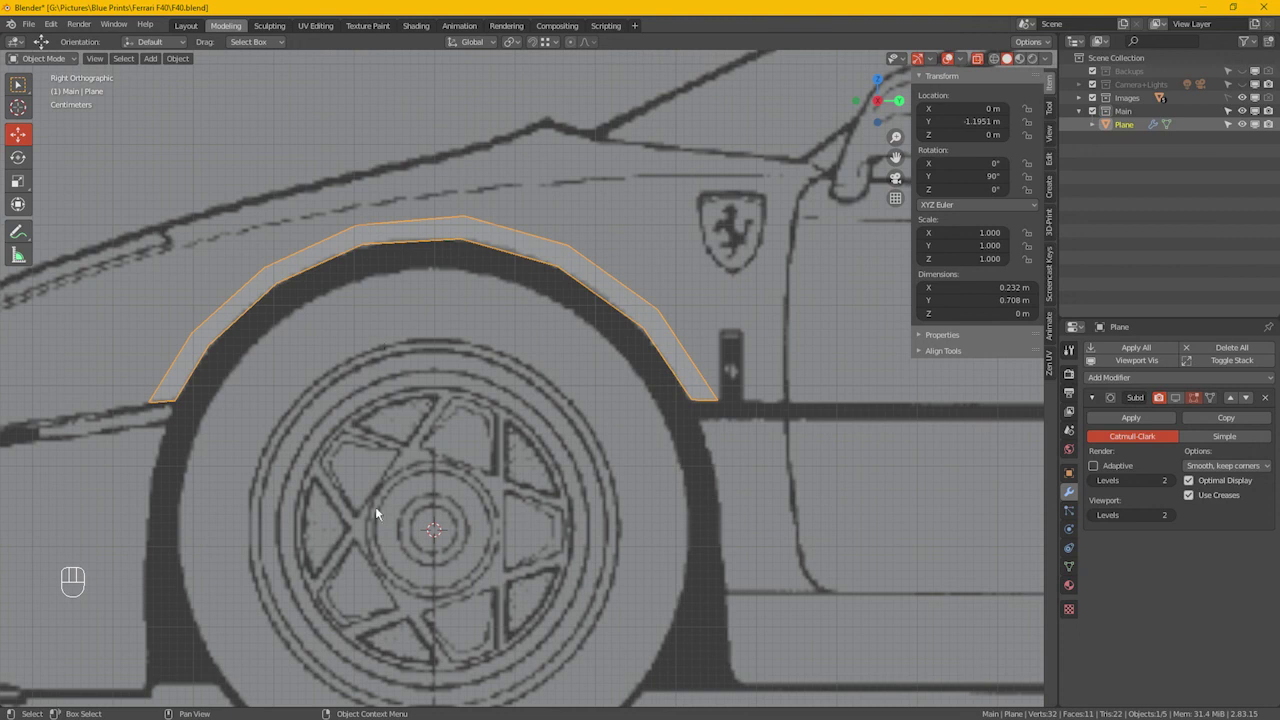
{"action": "middle_click_drag", "start_coordinate": [375, 506], "coordinate": [474, 453], "text": "shift"}
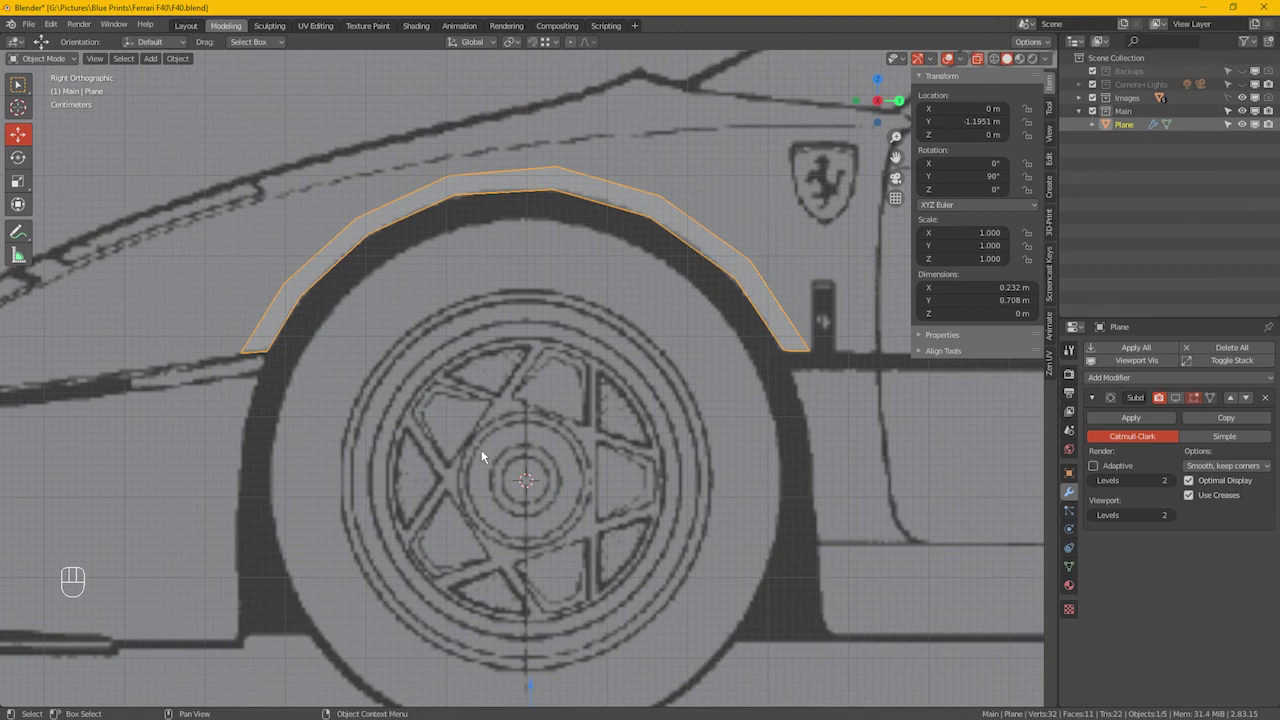
{"action": "scroll", "coordinate": [481, 449], "scroll_direction": "down", "scroll_amount": 2}
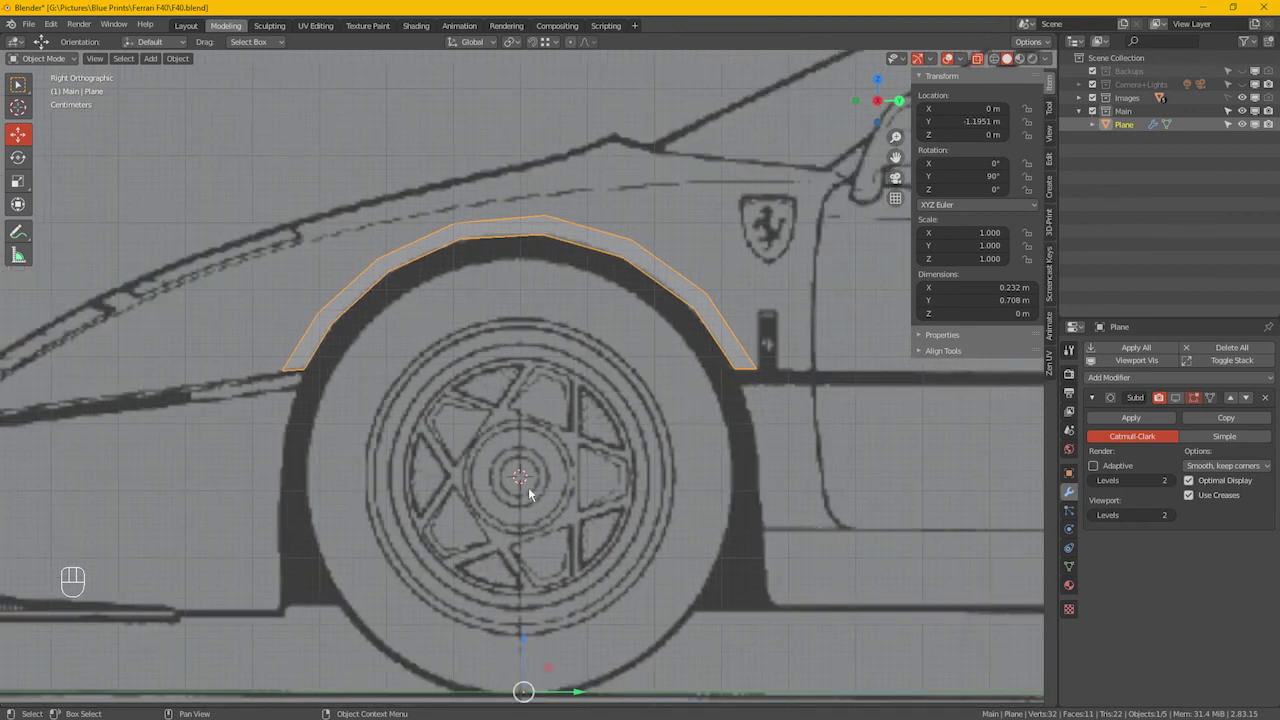
{"action": "middle_click_drag", "start_coordinate": [520, 494], "coordinate": [508, 468], "text": "shift"}
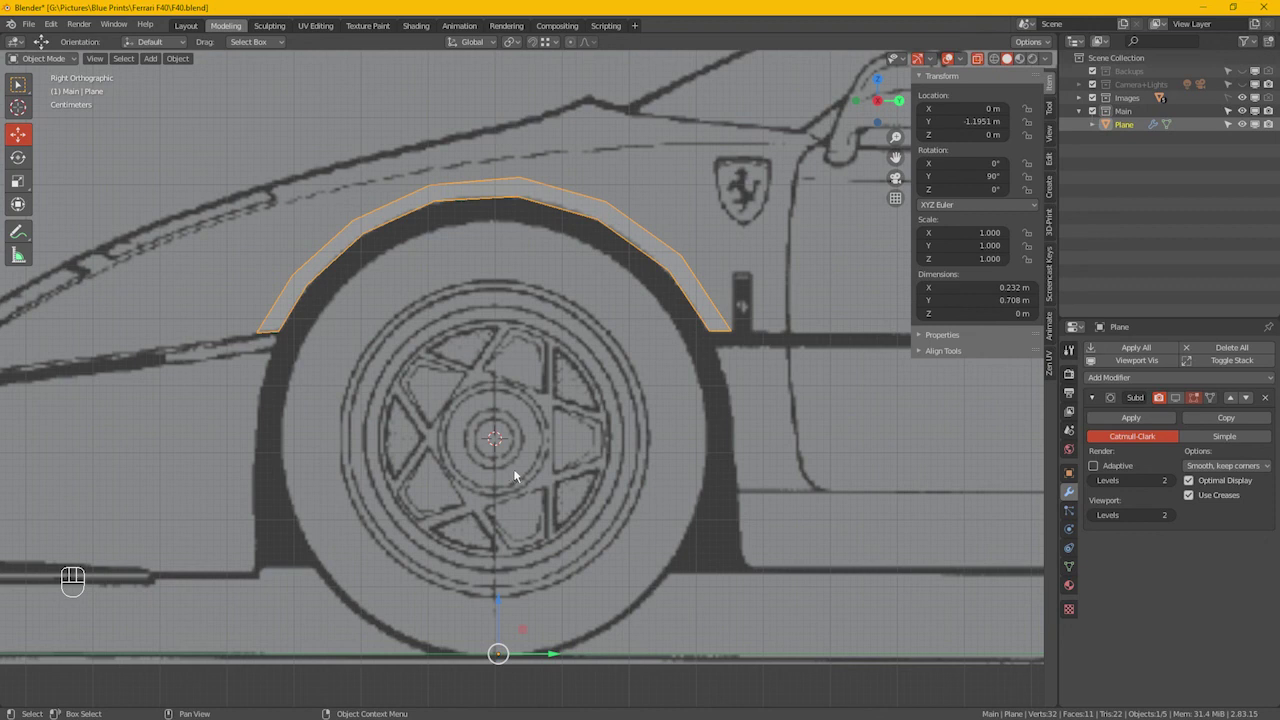
Try to move the second inner cross edge from the Plane strip's nose end freely in vertex select mode
{"action": "key", "text": "Tab"}
{"action": "scroll", "coordinate": [444, 227], "scroll_direction": "up", "scroll_amount": 4}
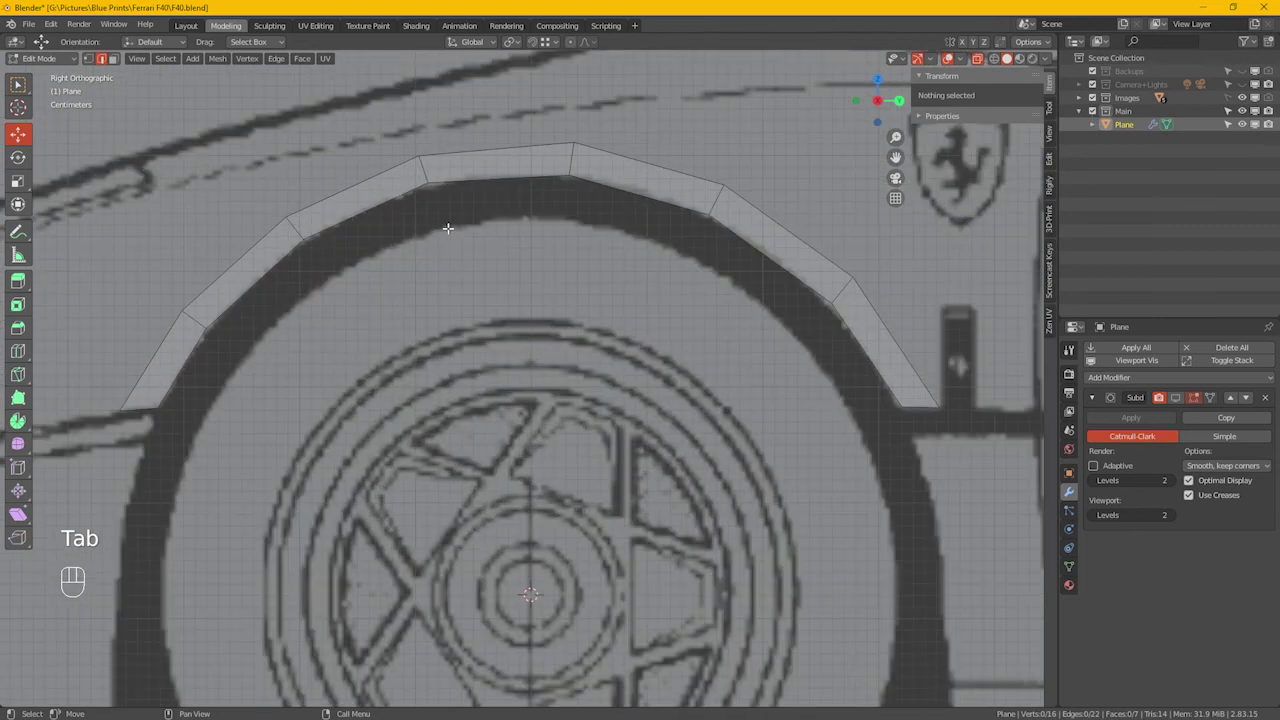
{"action": "left_click", "coordinate": [266, 229]}
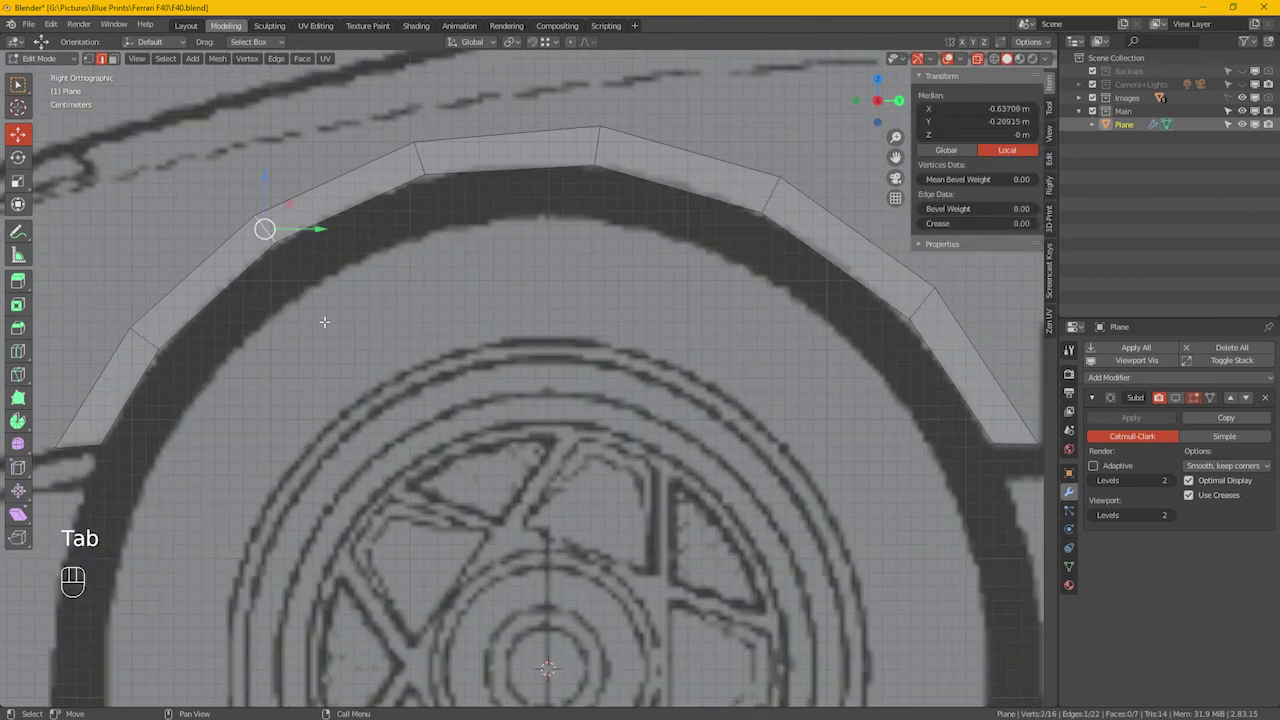
{"action": "left_click", "coordinate": [88, 58]}
{"action": "key", "text": "g"}
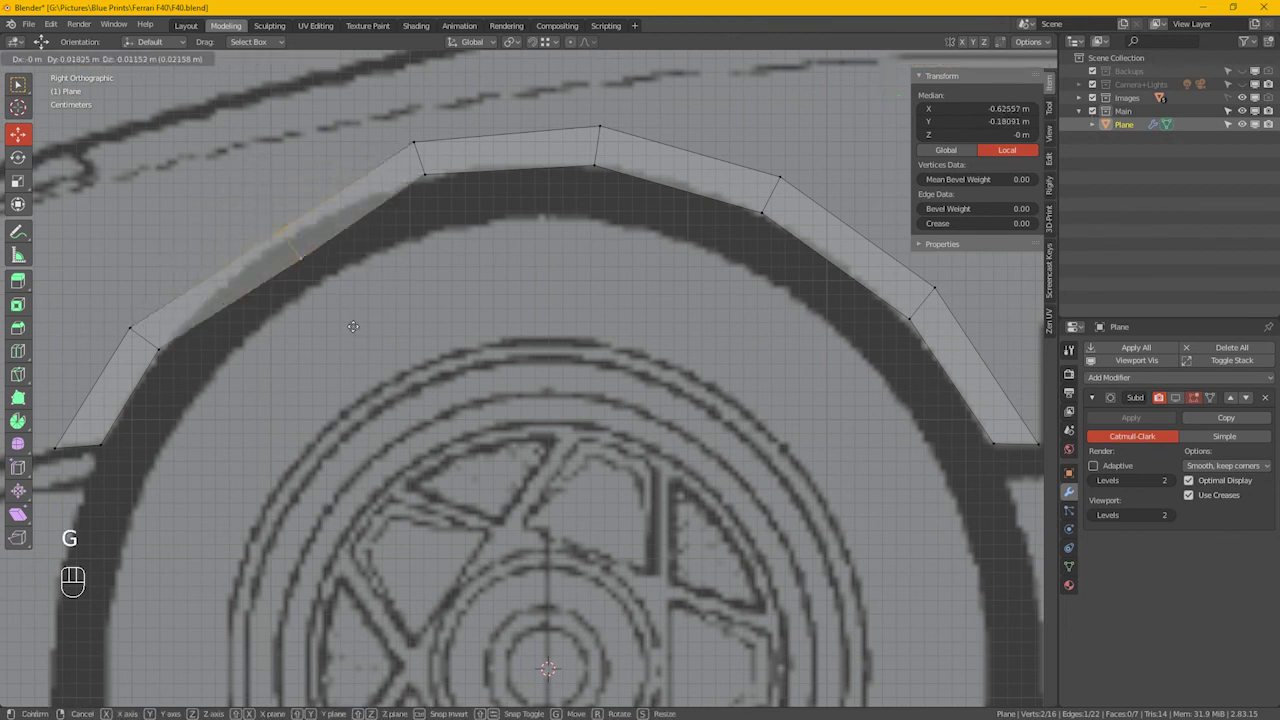
{"action": "left_click", "coordinate": [334, 298]}
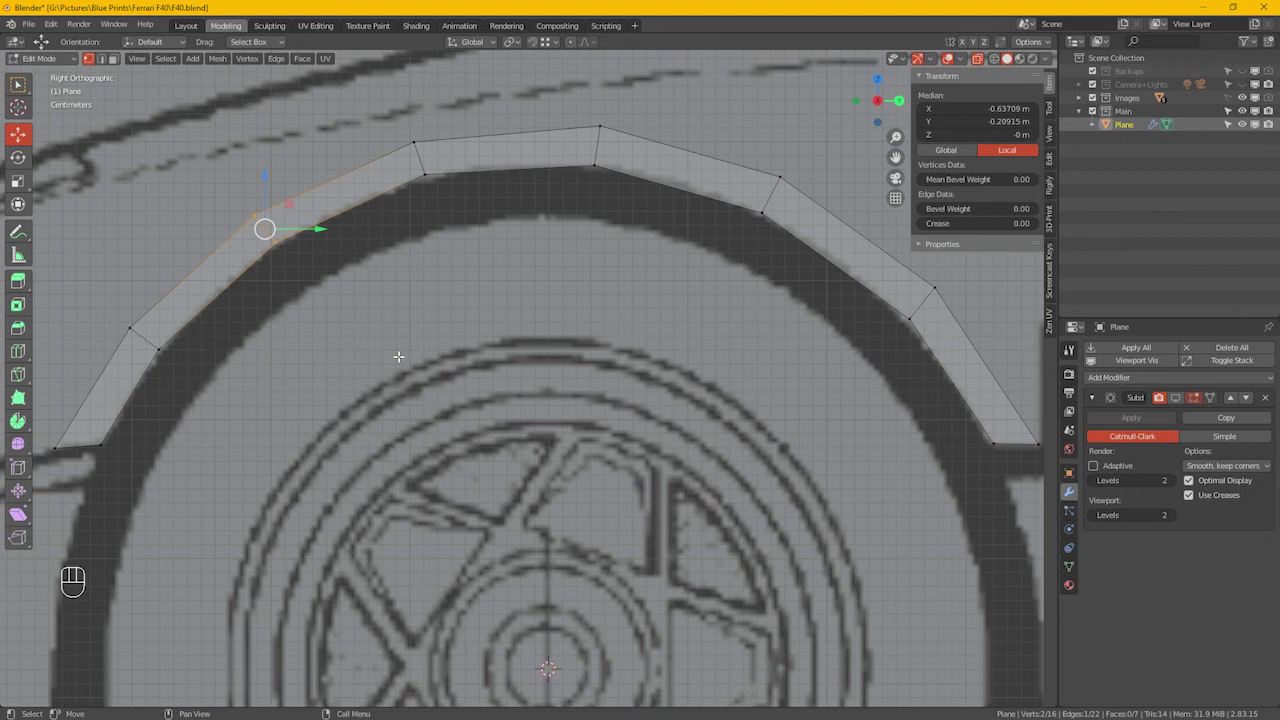
Try to edge-slide the same cross edge along the arch strip, and leave Edit Mode
{"action": "key", "text": "g"}
{"action": "key", "text": "g"}
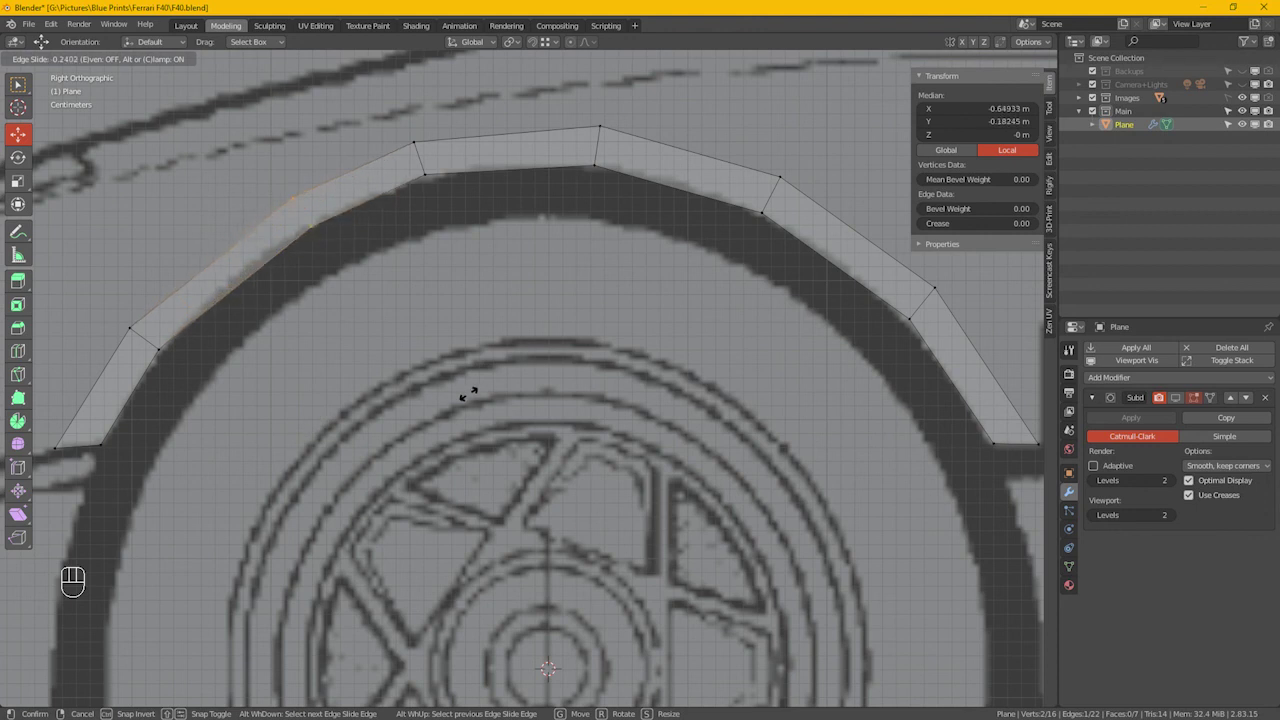
{"action": "left_click", "coordinate": [416, 432]}
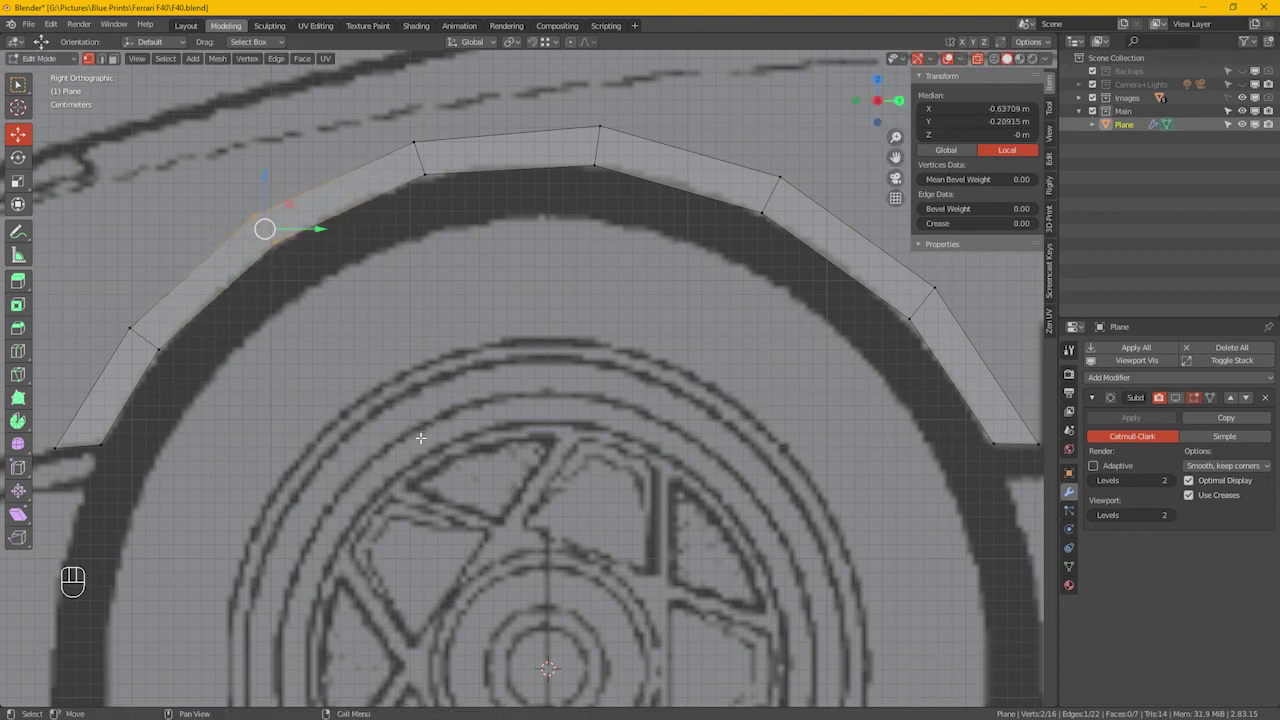
{"action": "key", "text": "Tab"}
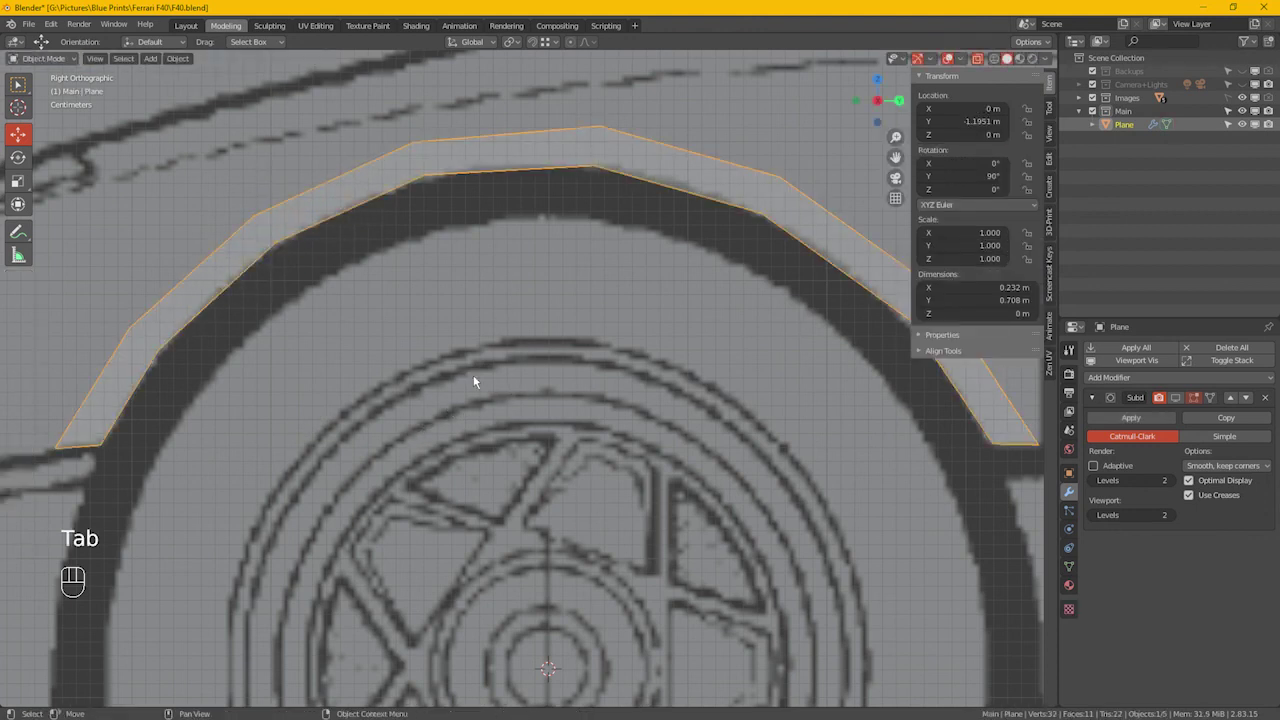
{"action": "scroll", "coordinate": [473, 375], "scroll_direction": "down", "scroll_amount": 6}
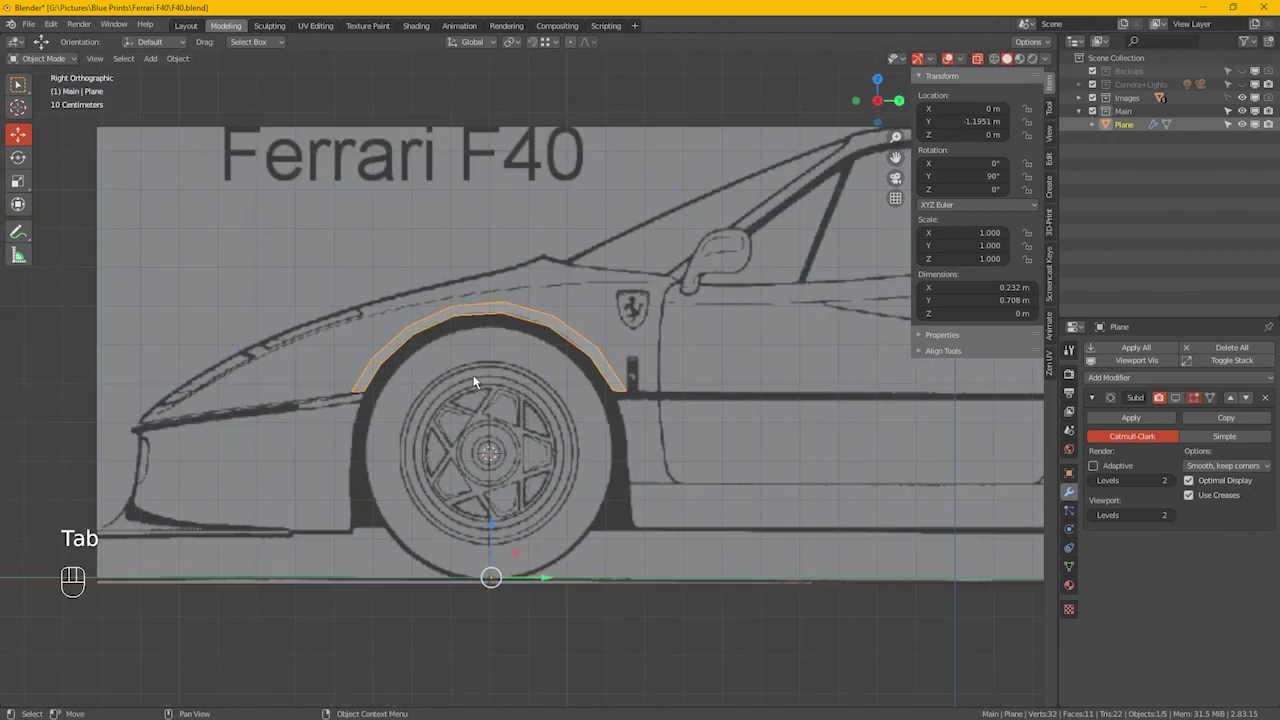
{"action": "scroll", "coordinate": [519, 408], "scroll_direction": "down", "scroll_amount": 1}
{"action": "scroll", "coordinate": [562, 391], "scroll_direction": "up", "scroll_amount": 1}
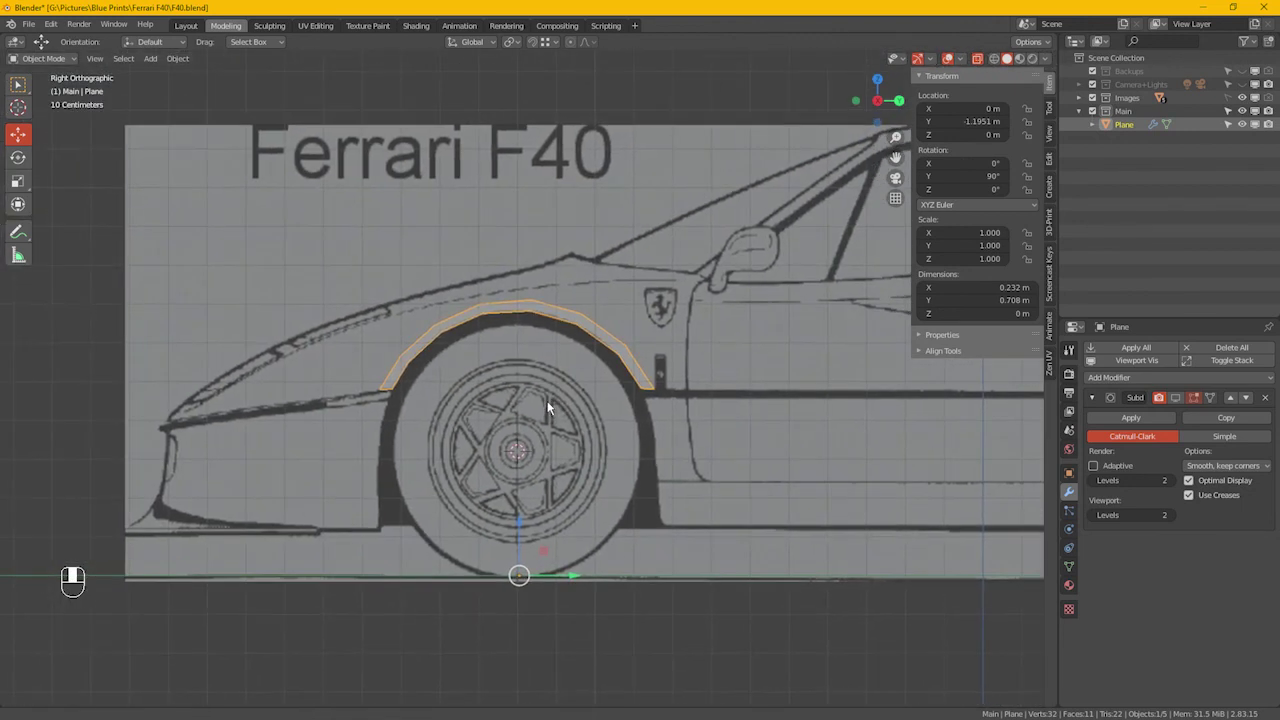